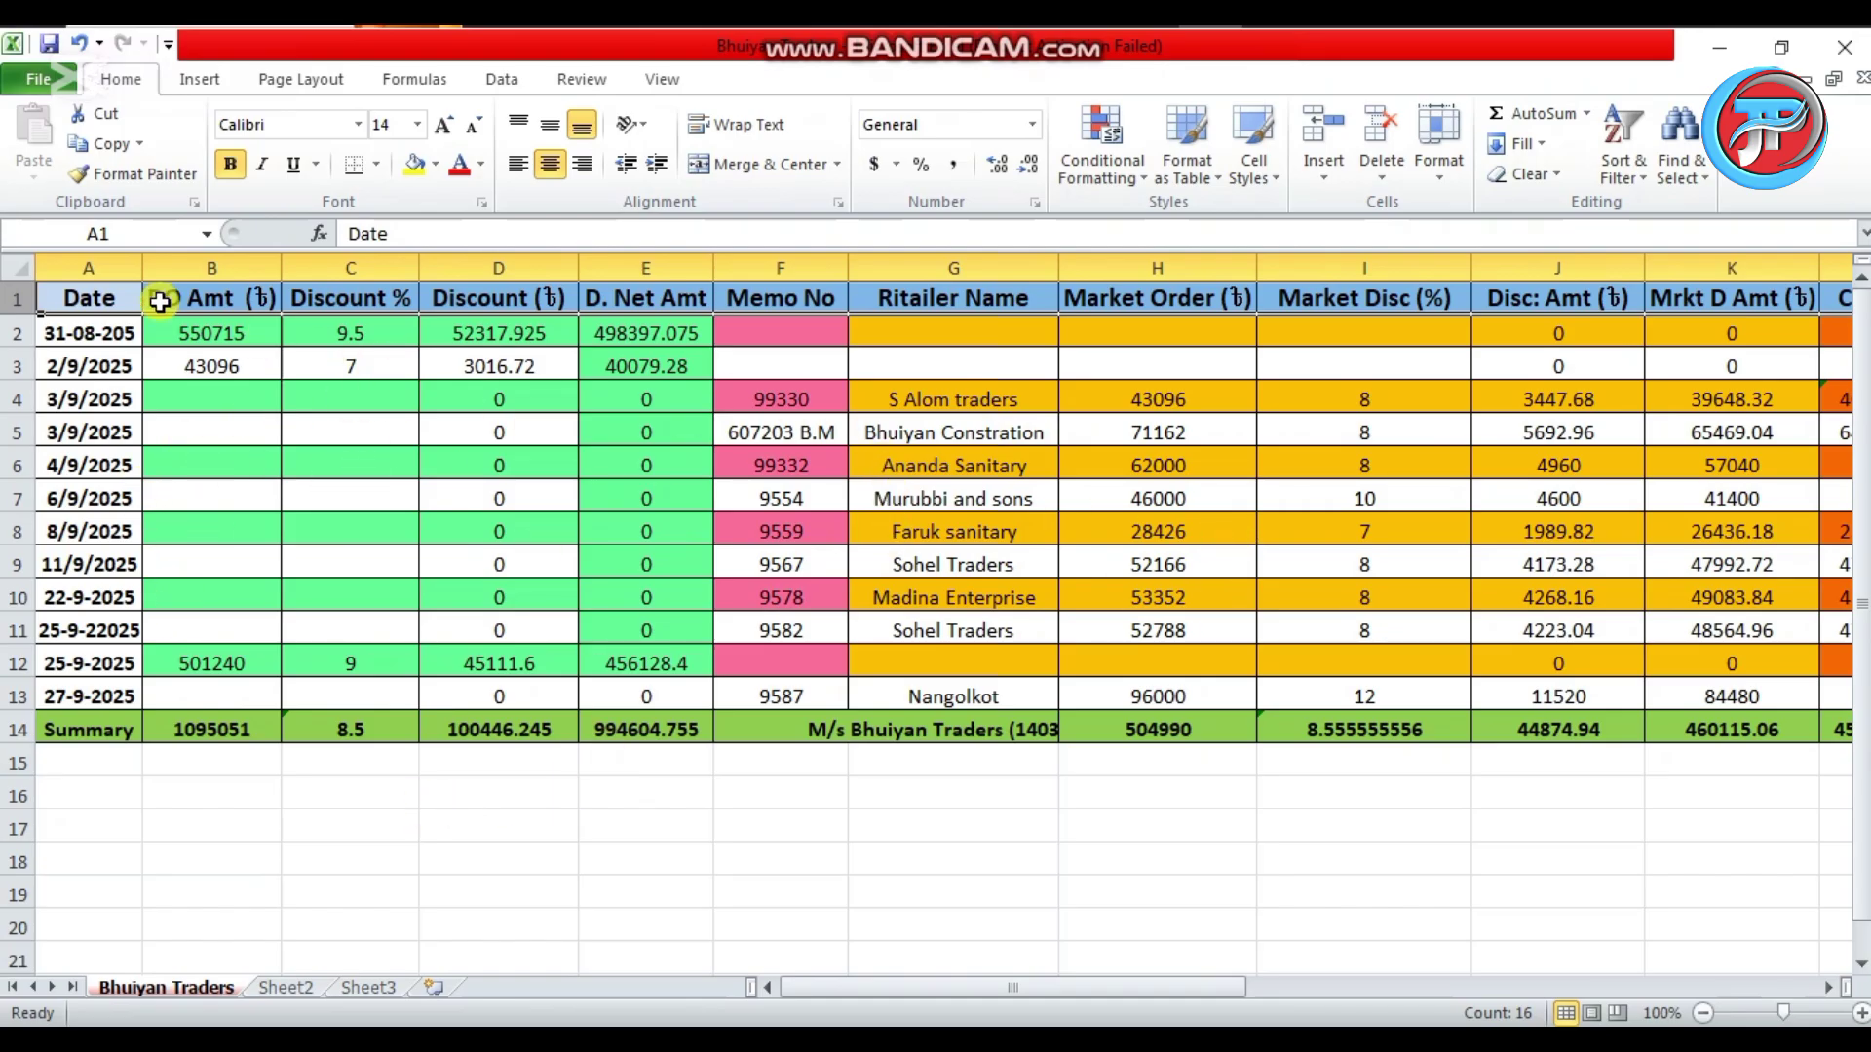
Enlarge the text of the whole Bhuiyan Traders sheet to size 16 and fit all column widths to their contents.
{"action": "left_click", "coordinate": [19, 267]}
{"action": "left_click", "coordinate": [439, 126]}
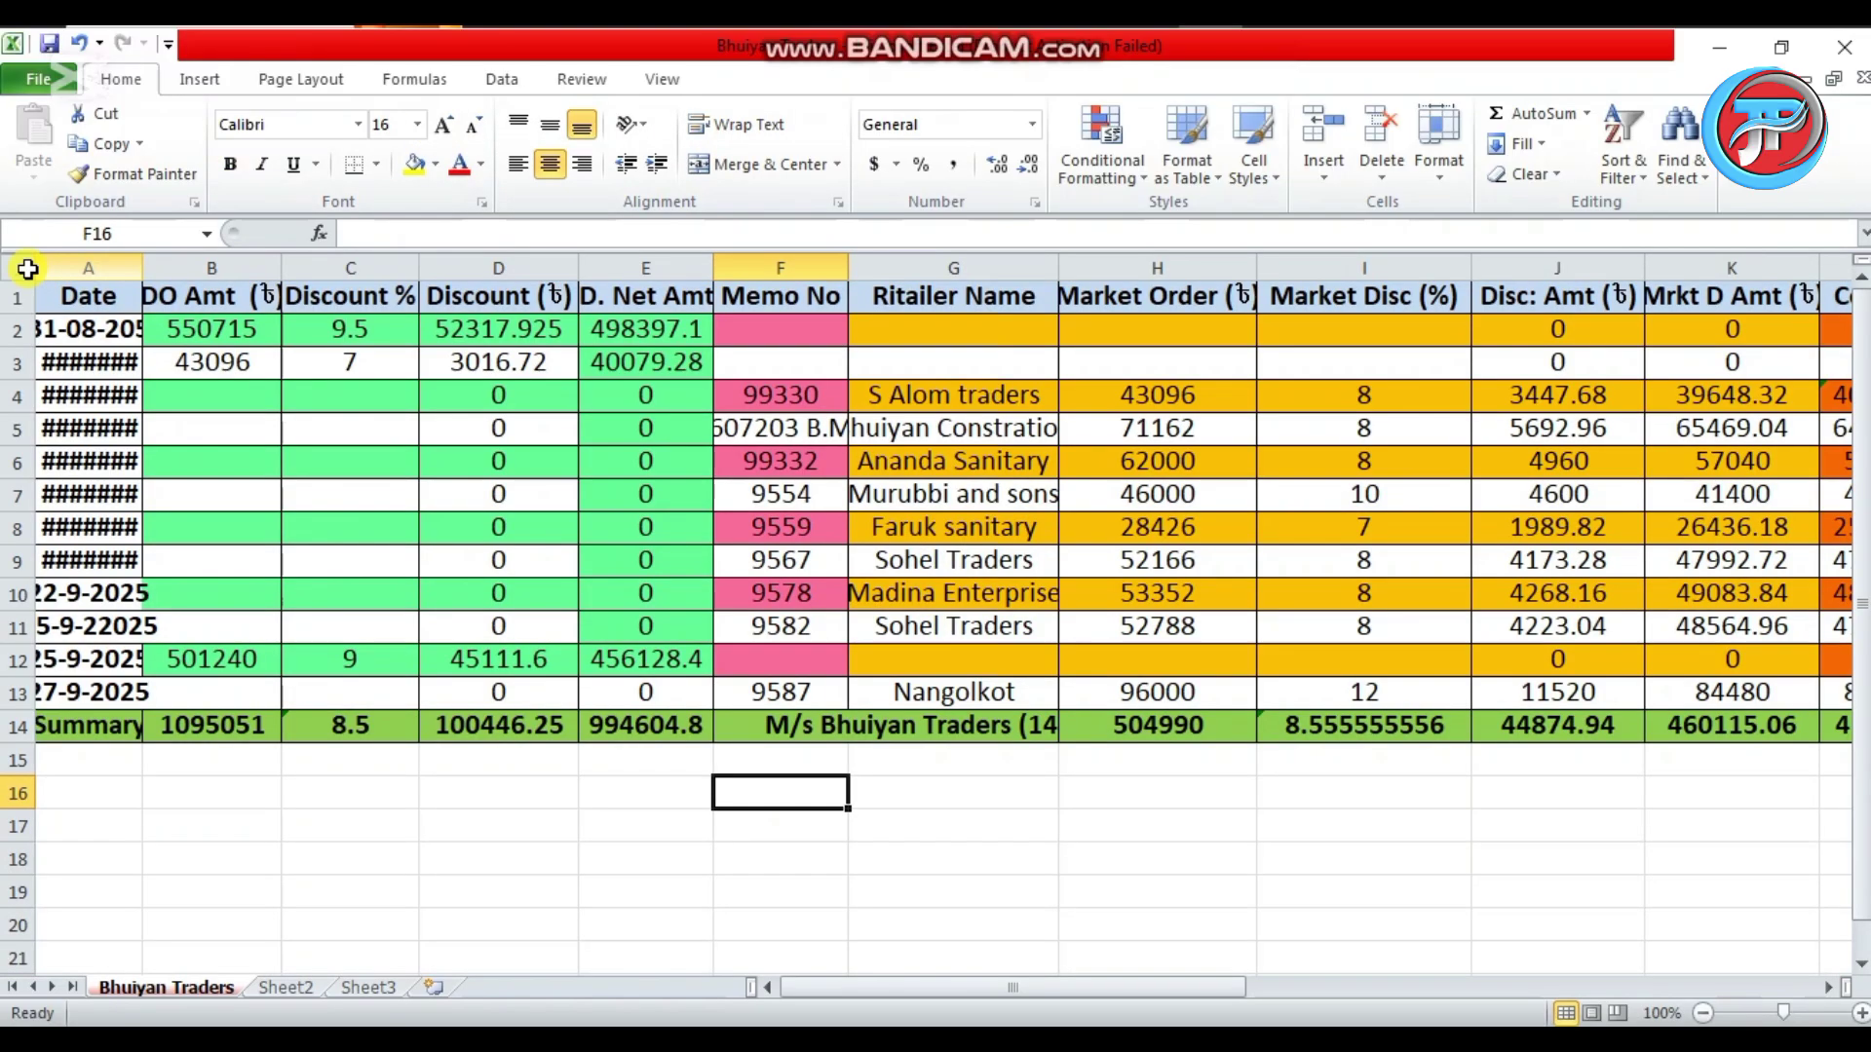
{"action": "left_click_drag", "start_coordinate": [141, 268], "coordinate": [141, 268]}
{"action": "double_click", "coordinate": [141, 268]}
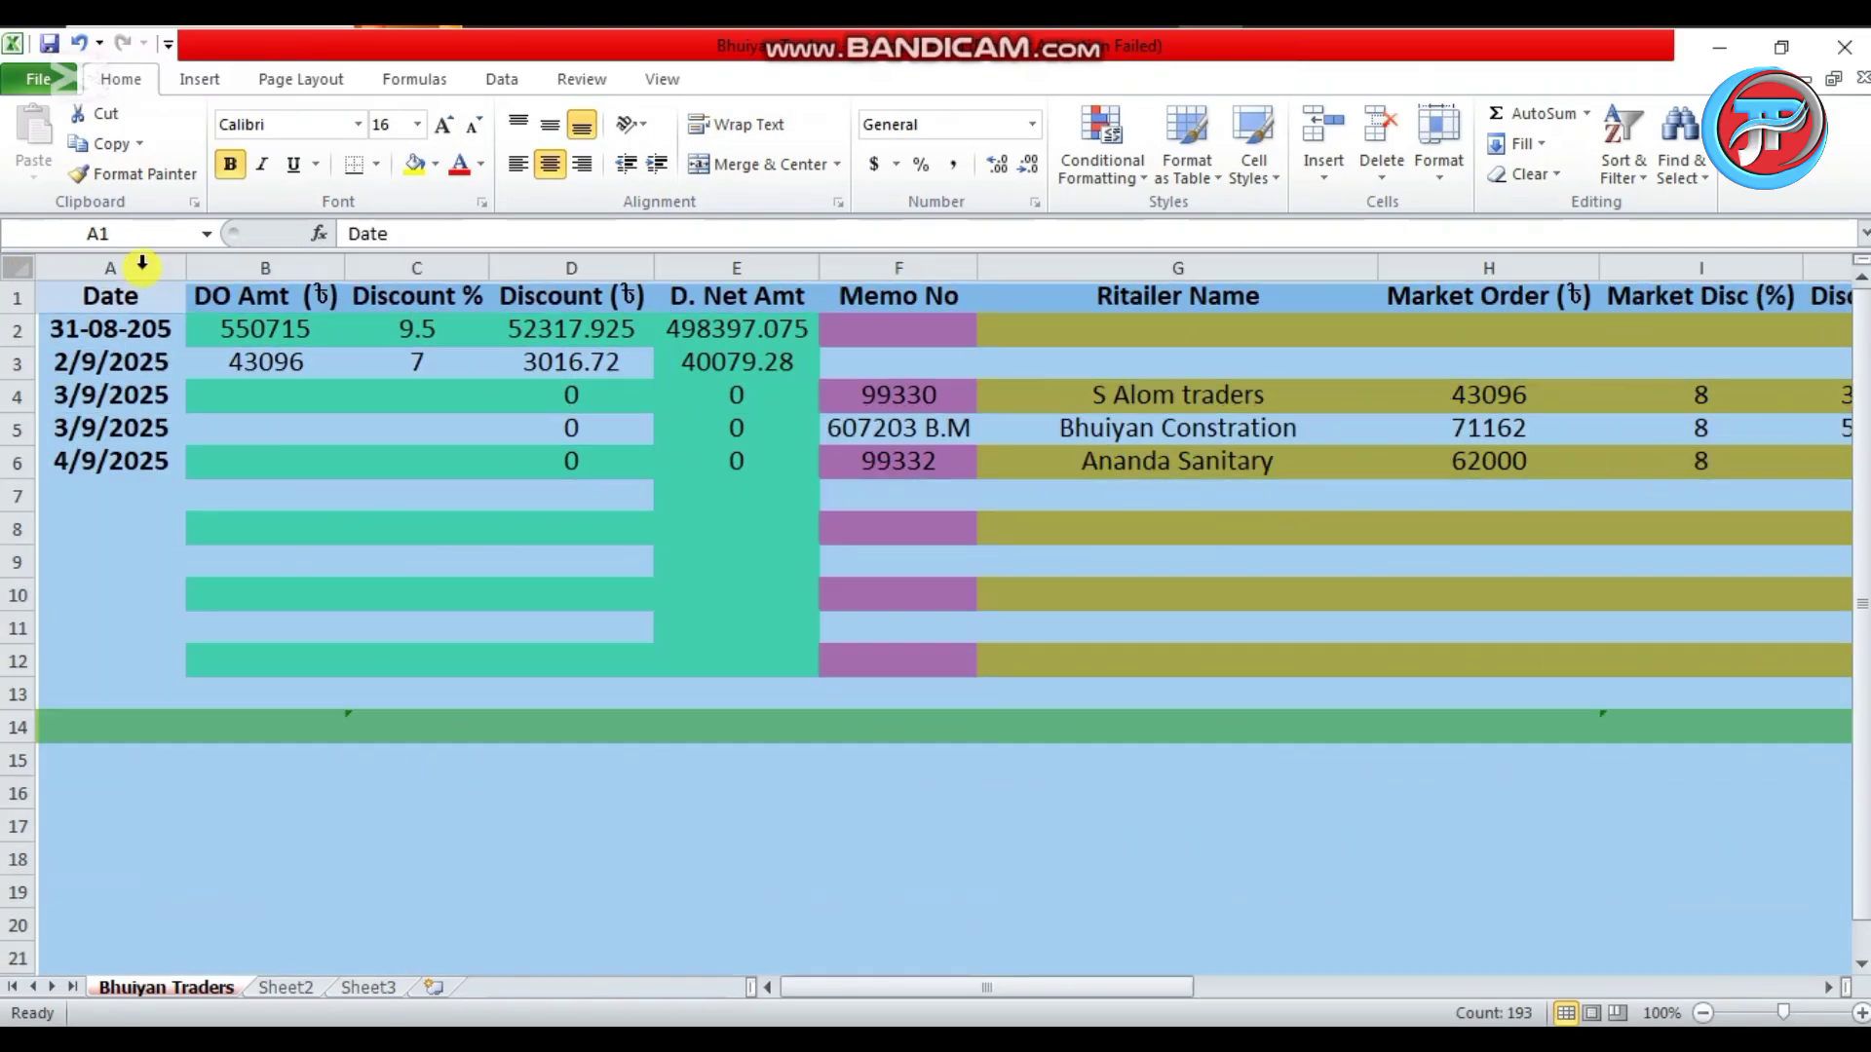
{"action": "left_click", "coordinate": [823, 502]}
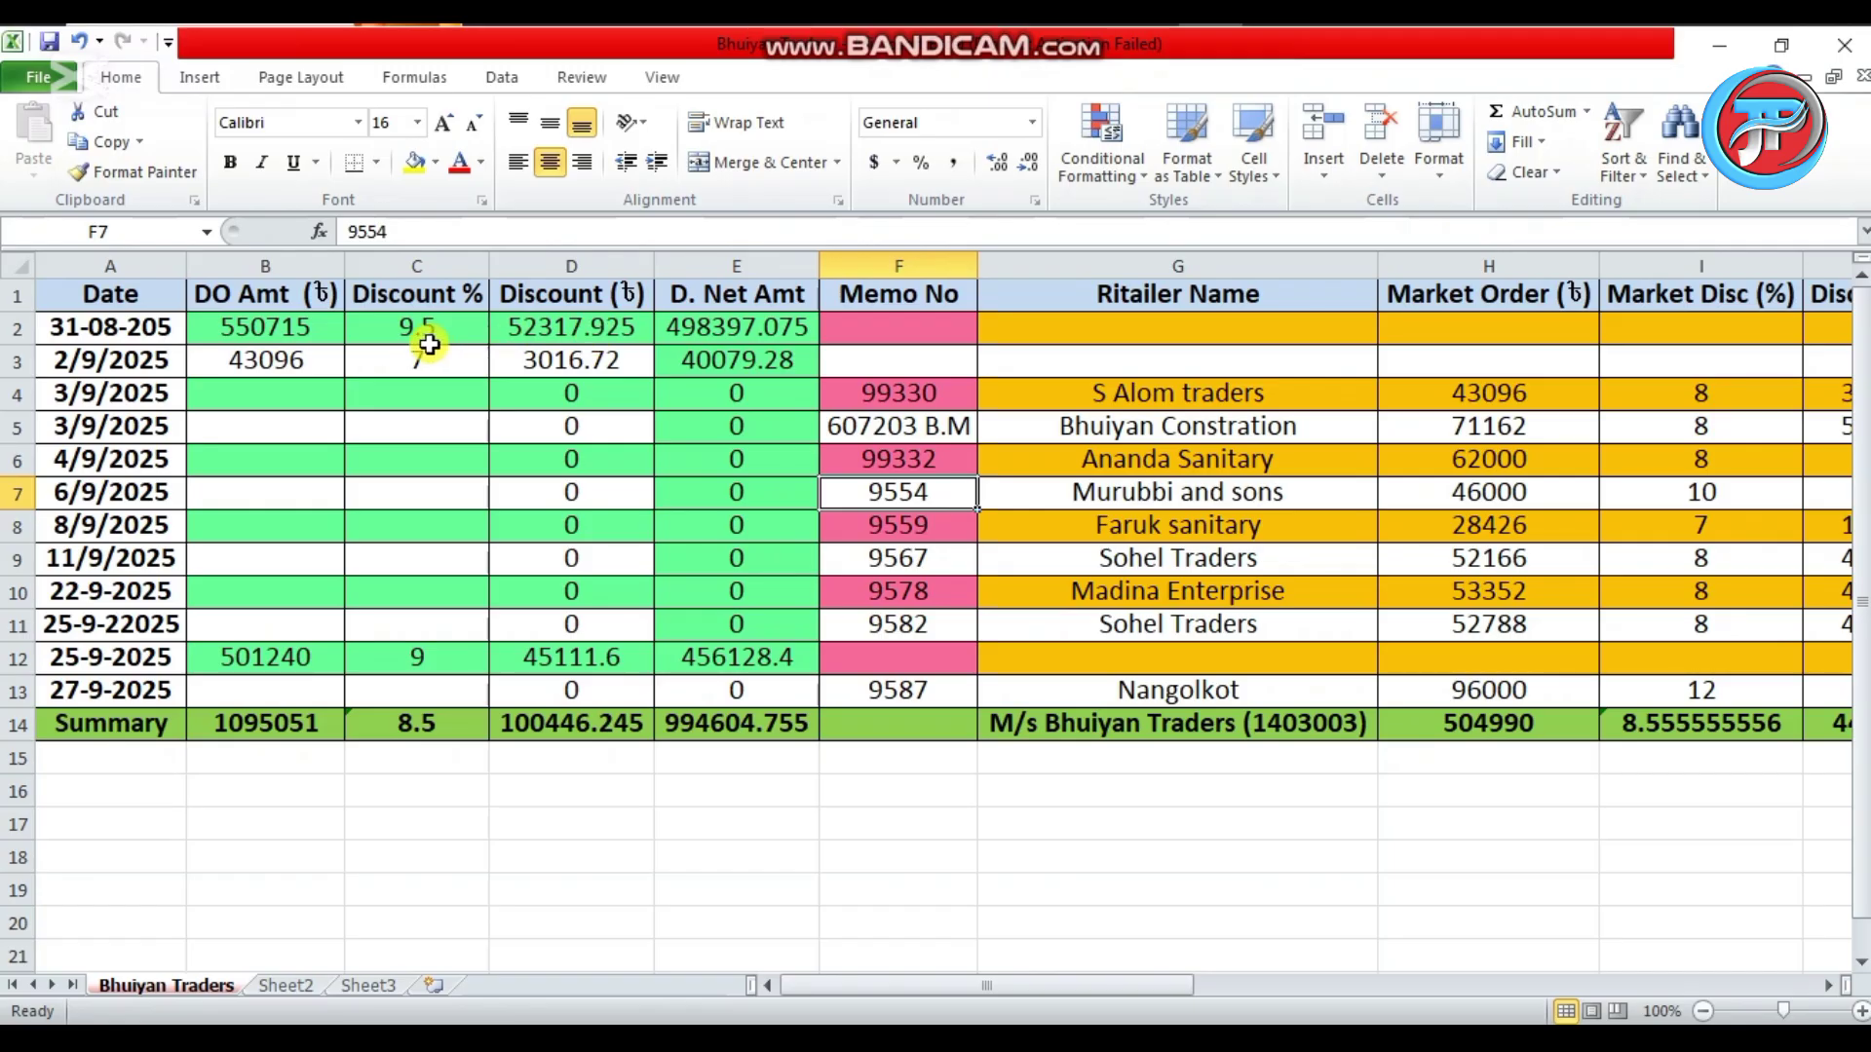
Examine the Discount (৳) and D. Net Amt formulas in D2 and E2 of the Bhuiyan Traders sheet.
{"action": "left_click", "coordinate": [572, 326]}
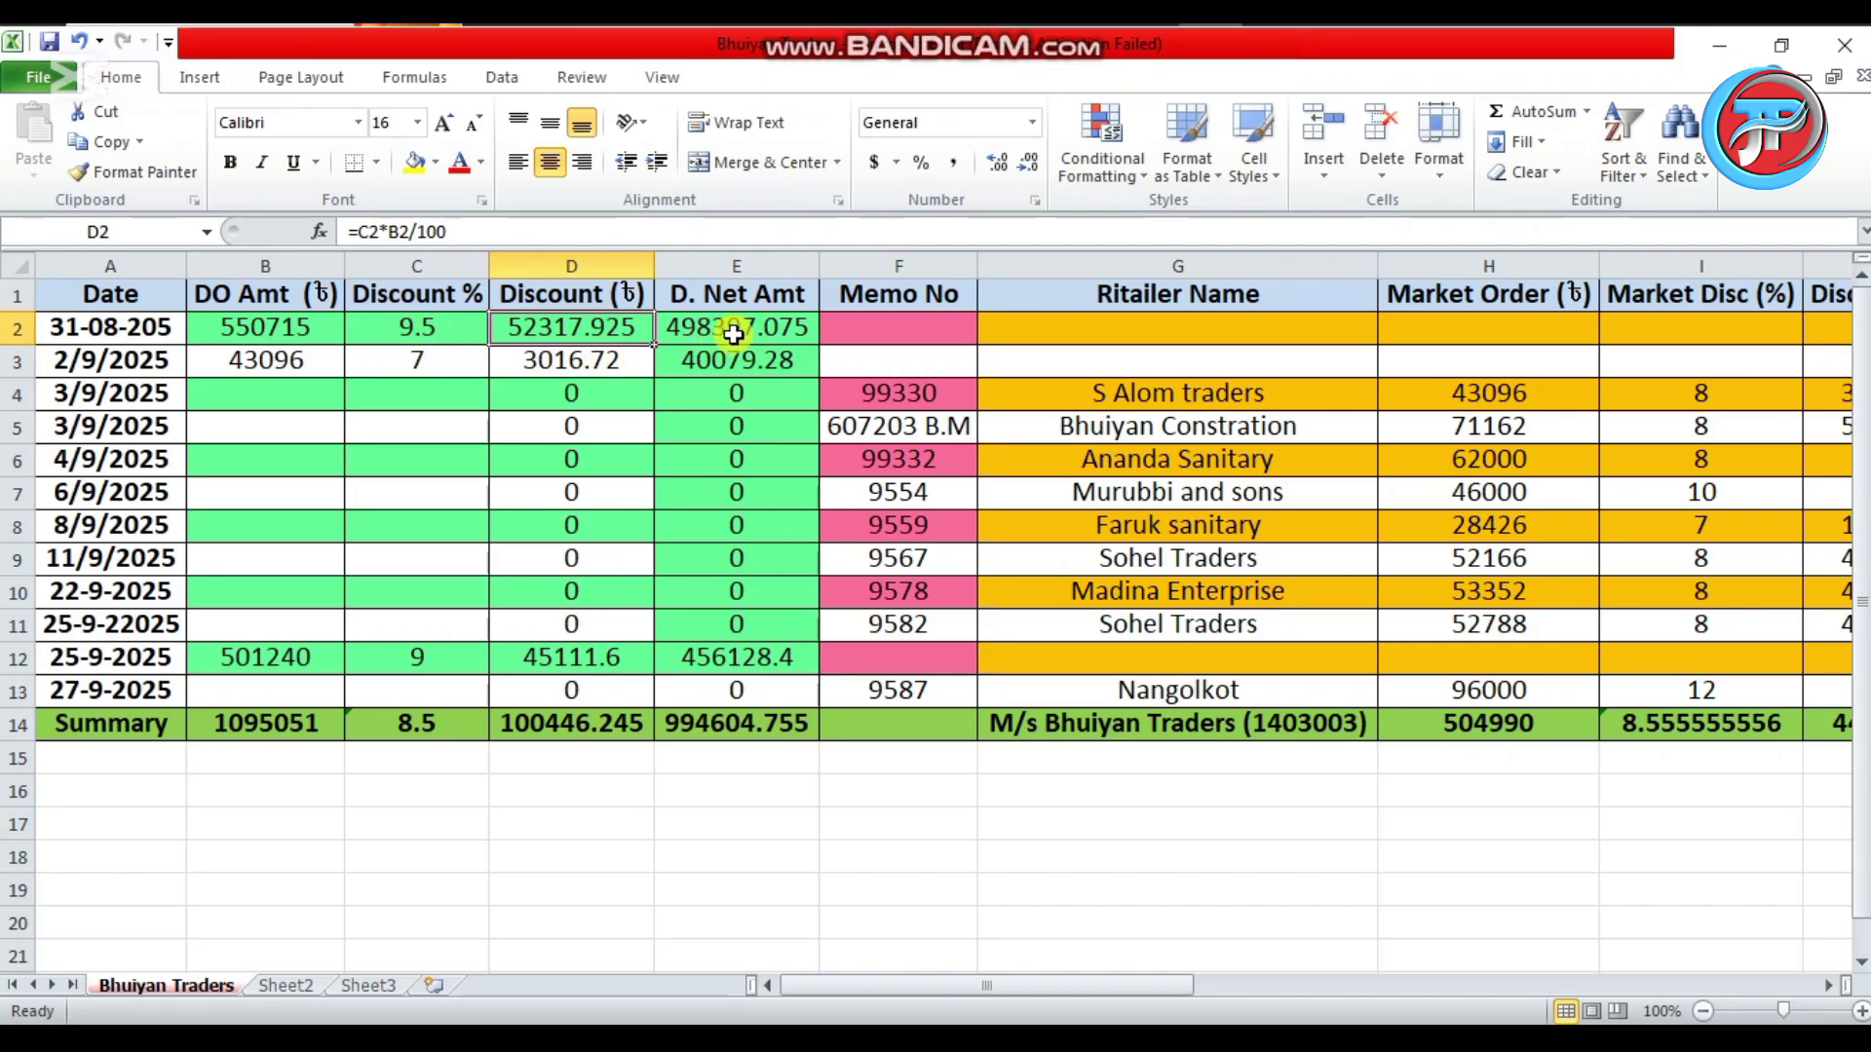
{"action": "left_click", "coordinate": [679, 329]}
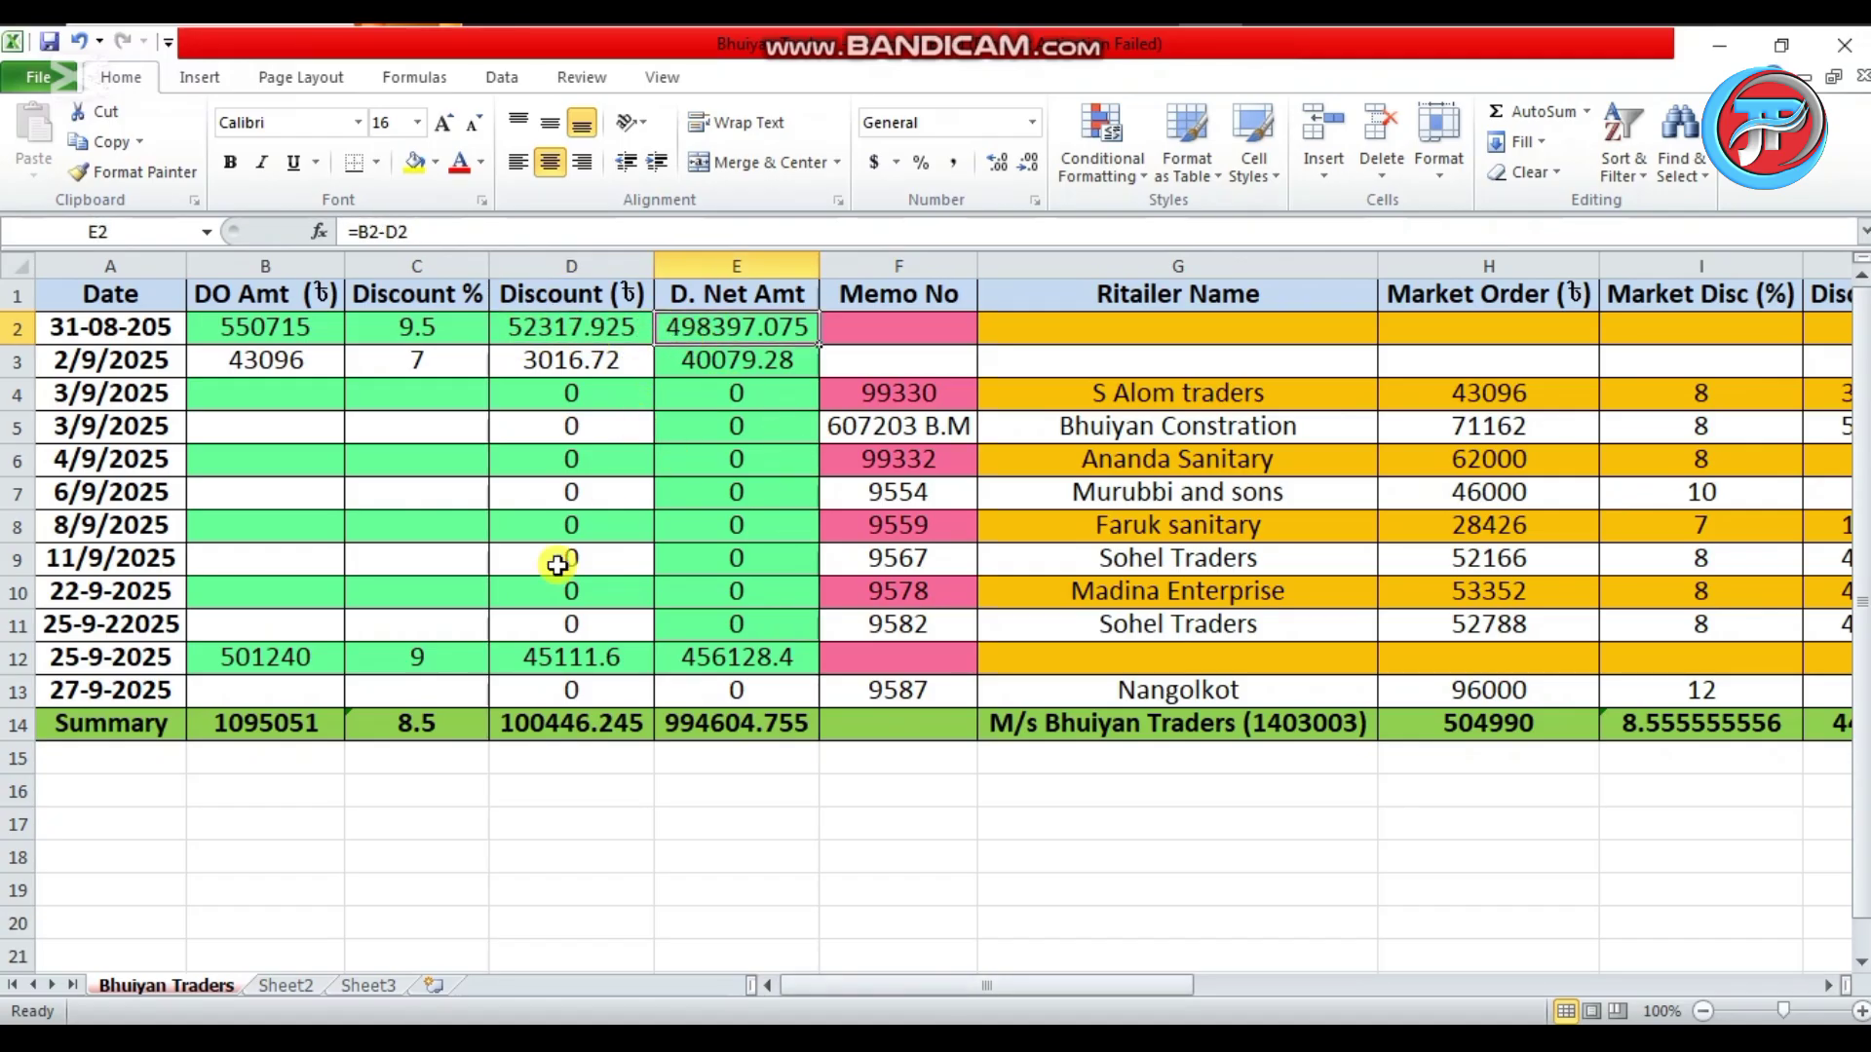
On Sheet2, fill row 2 with the date 7-10-2025, a DO amount of 540000 and a discount percentage of 9.
{"action": "left_click", "coordinate": [284, 983]}
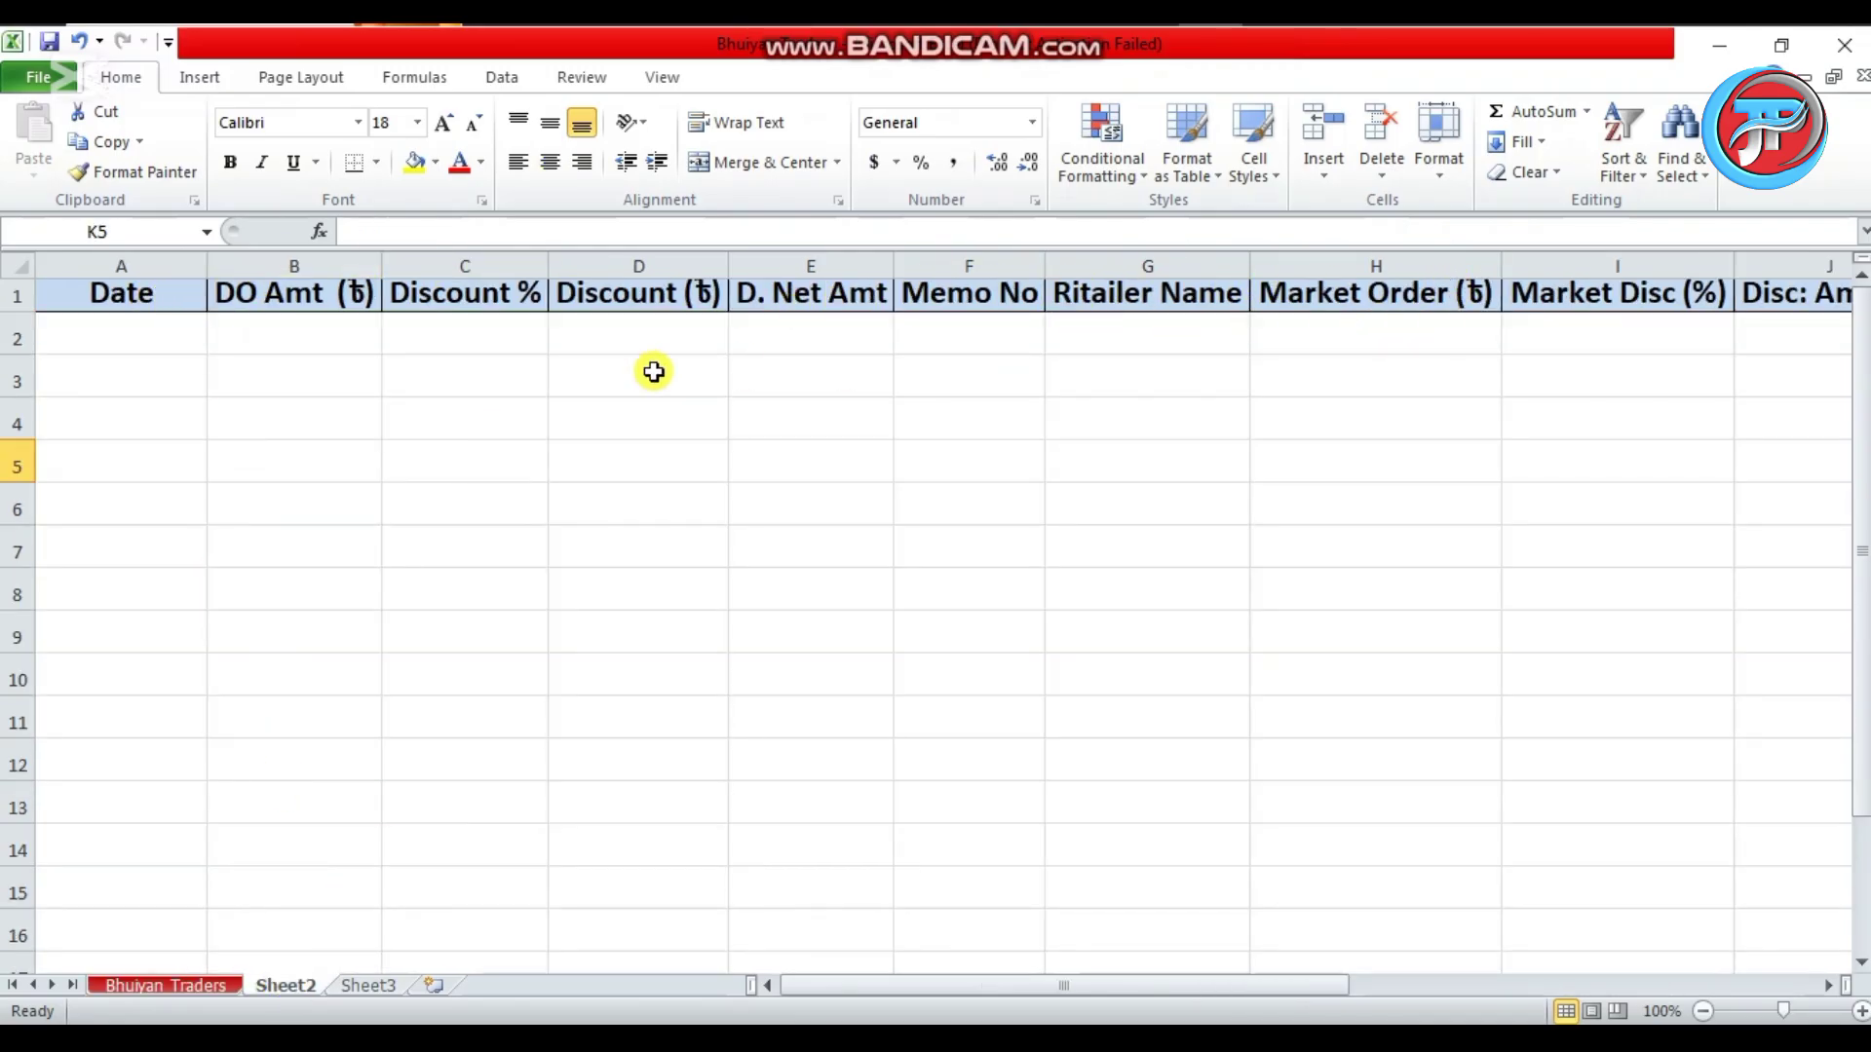
{"action": "left_click", "coordinate": [129, 292]}
{"action": "key", "text": "ctrl+shift+Right"}
{"action": "left_click", "coordinate": [154, 362]}
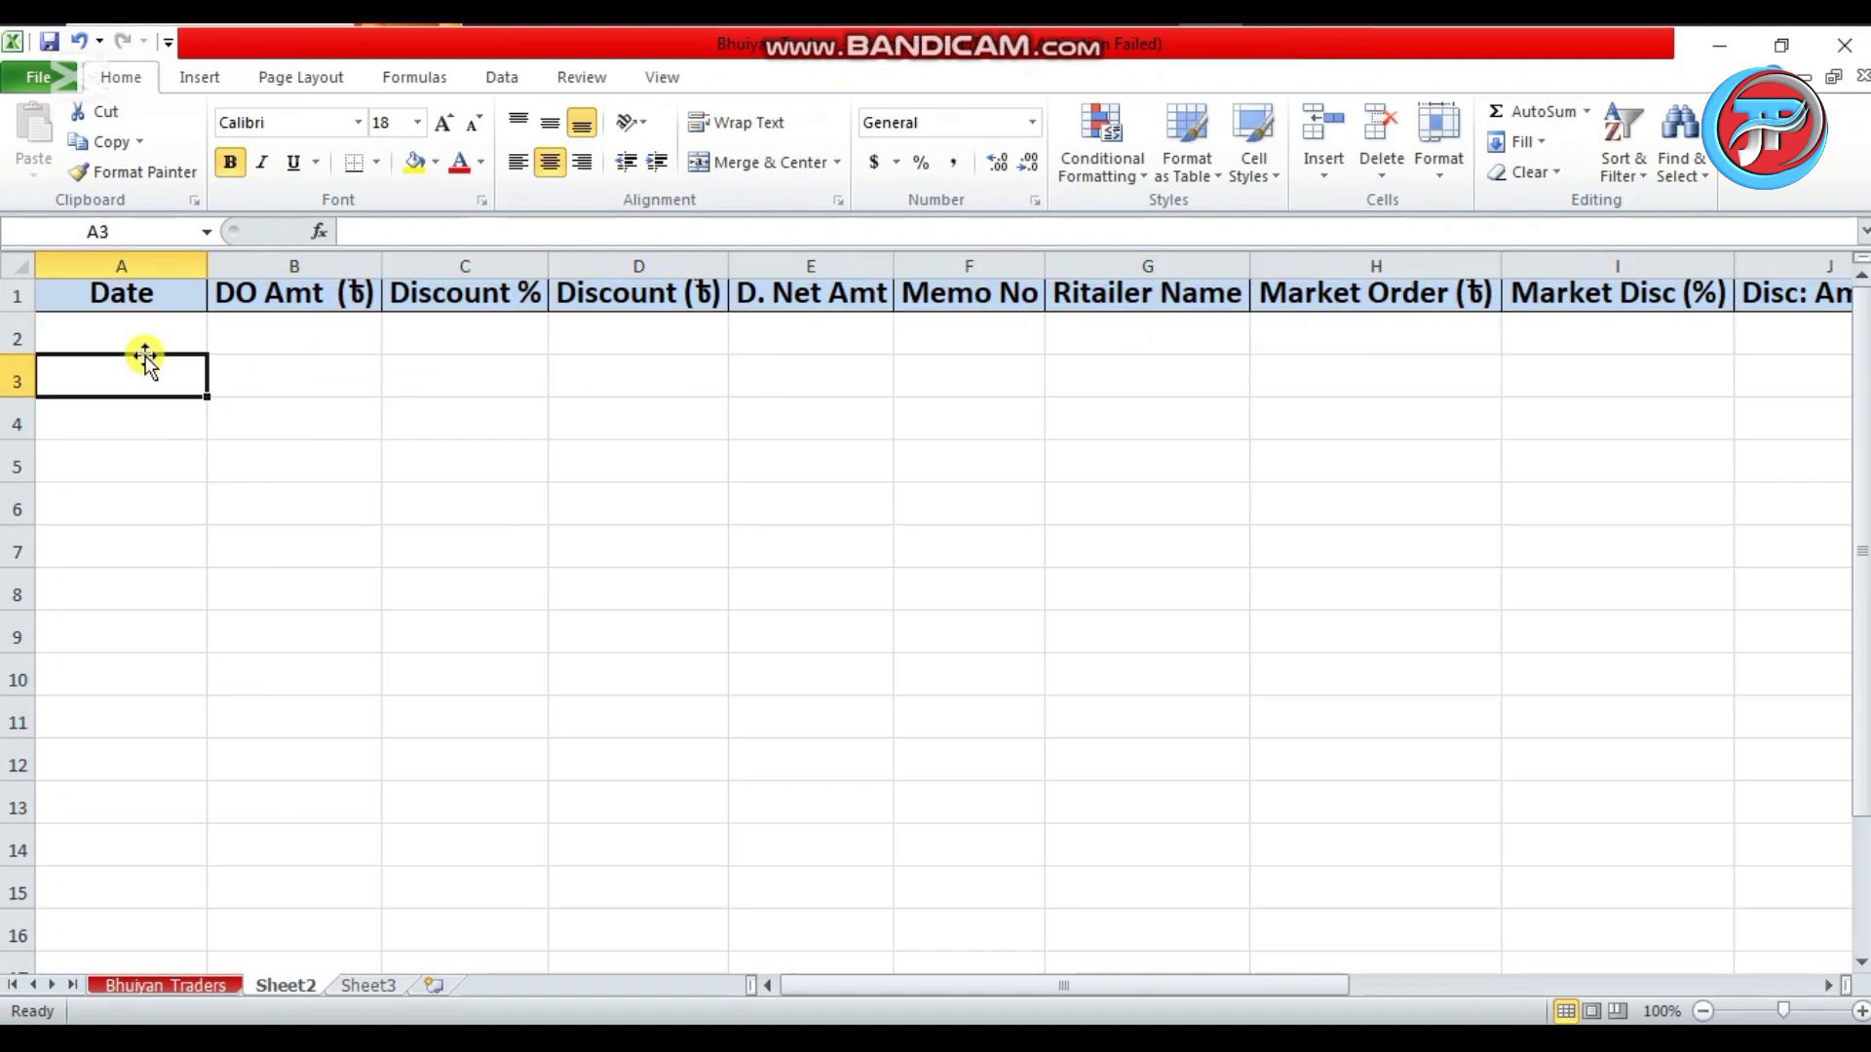
{"action": "left_click", "coordinate": [137, 341]}
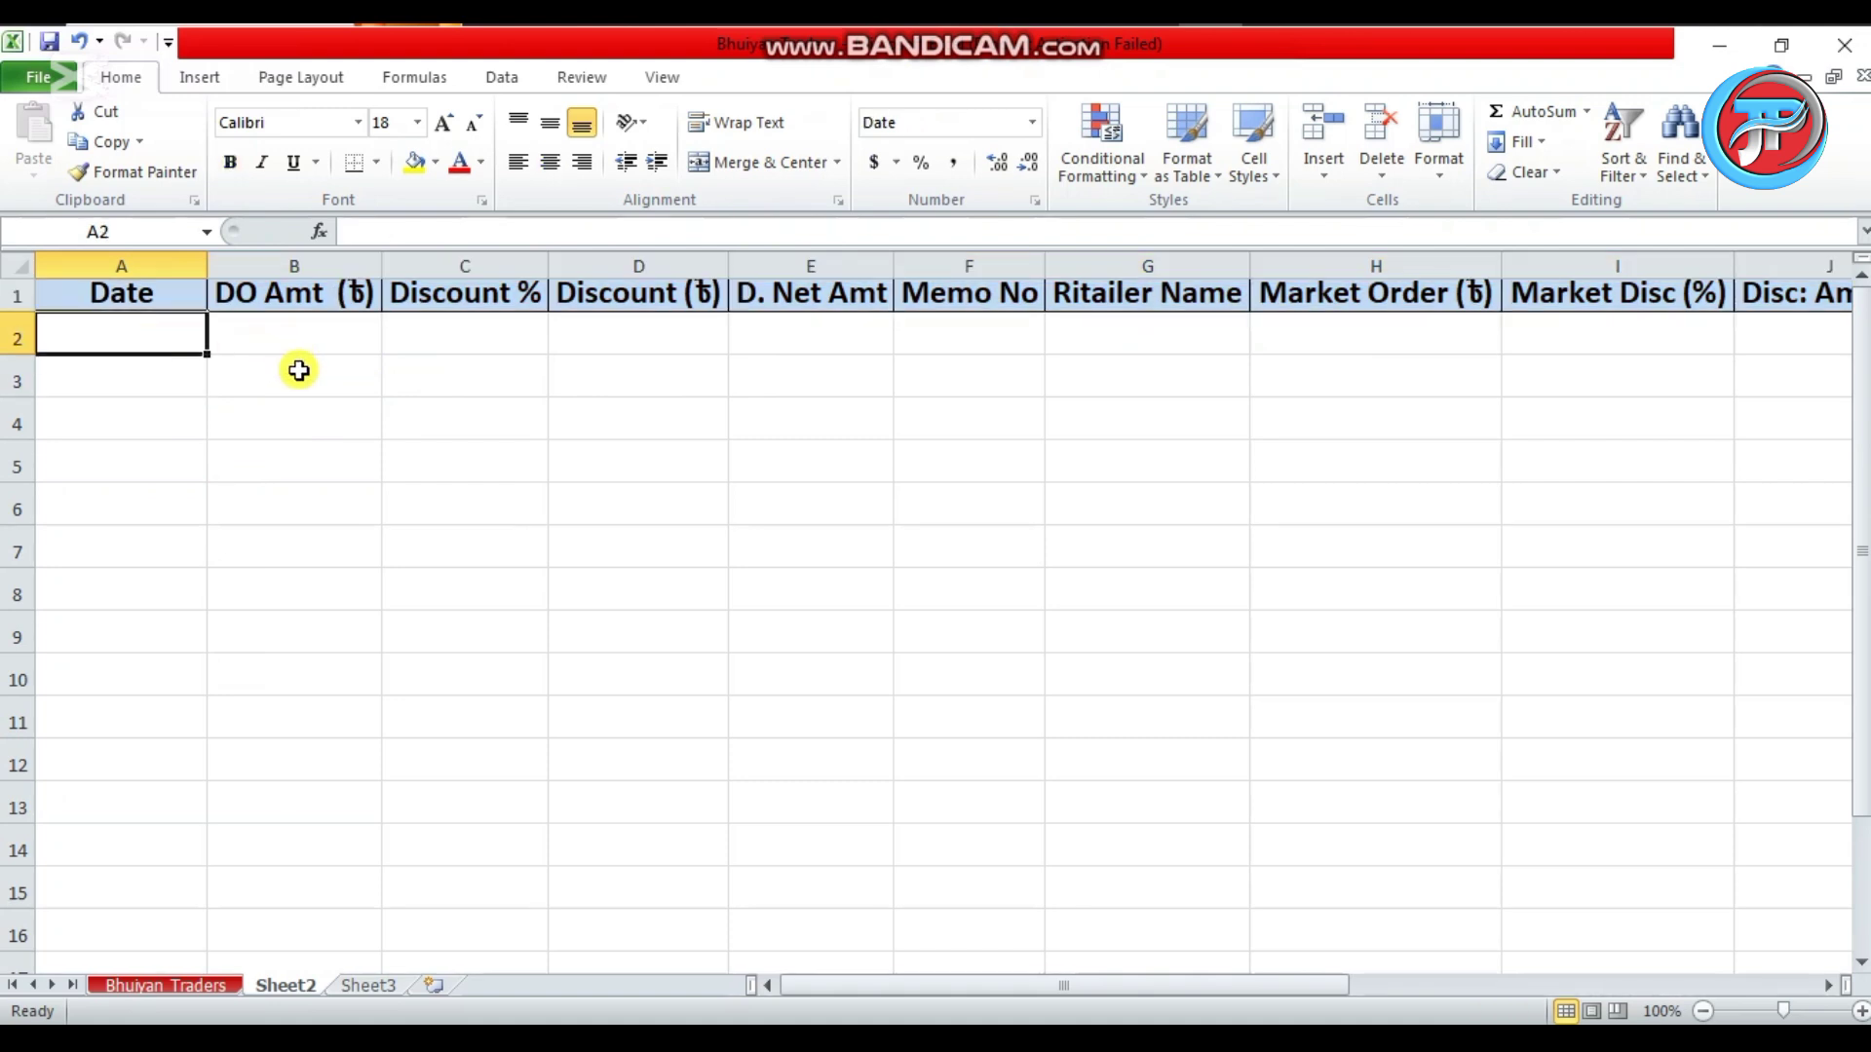
{"action": "type", "text": "7-10-2025"}
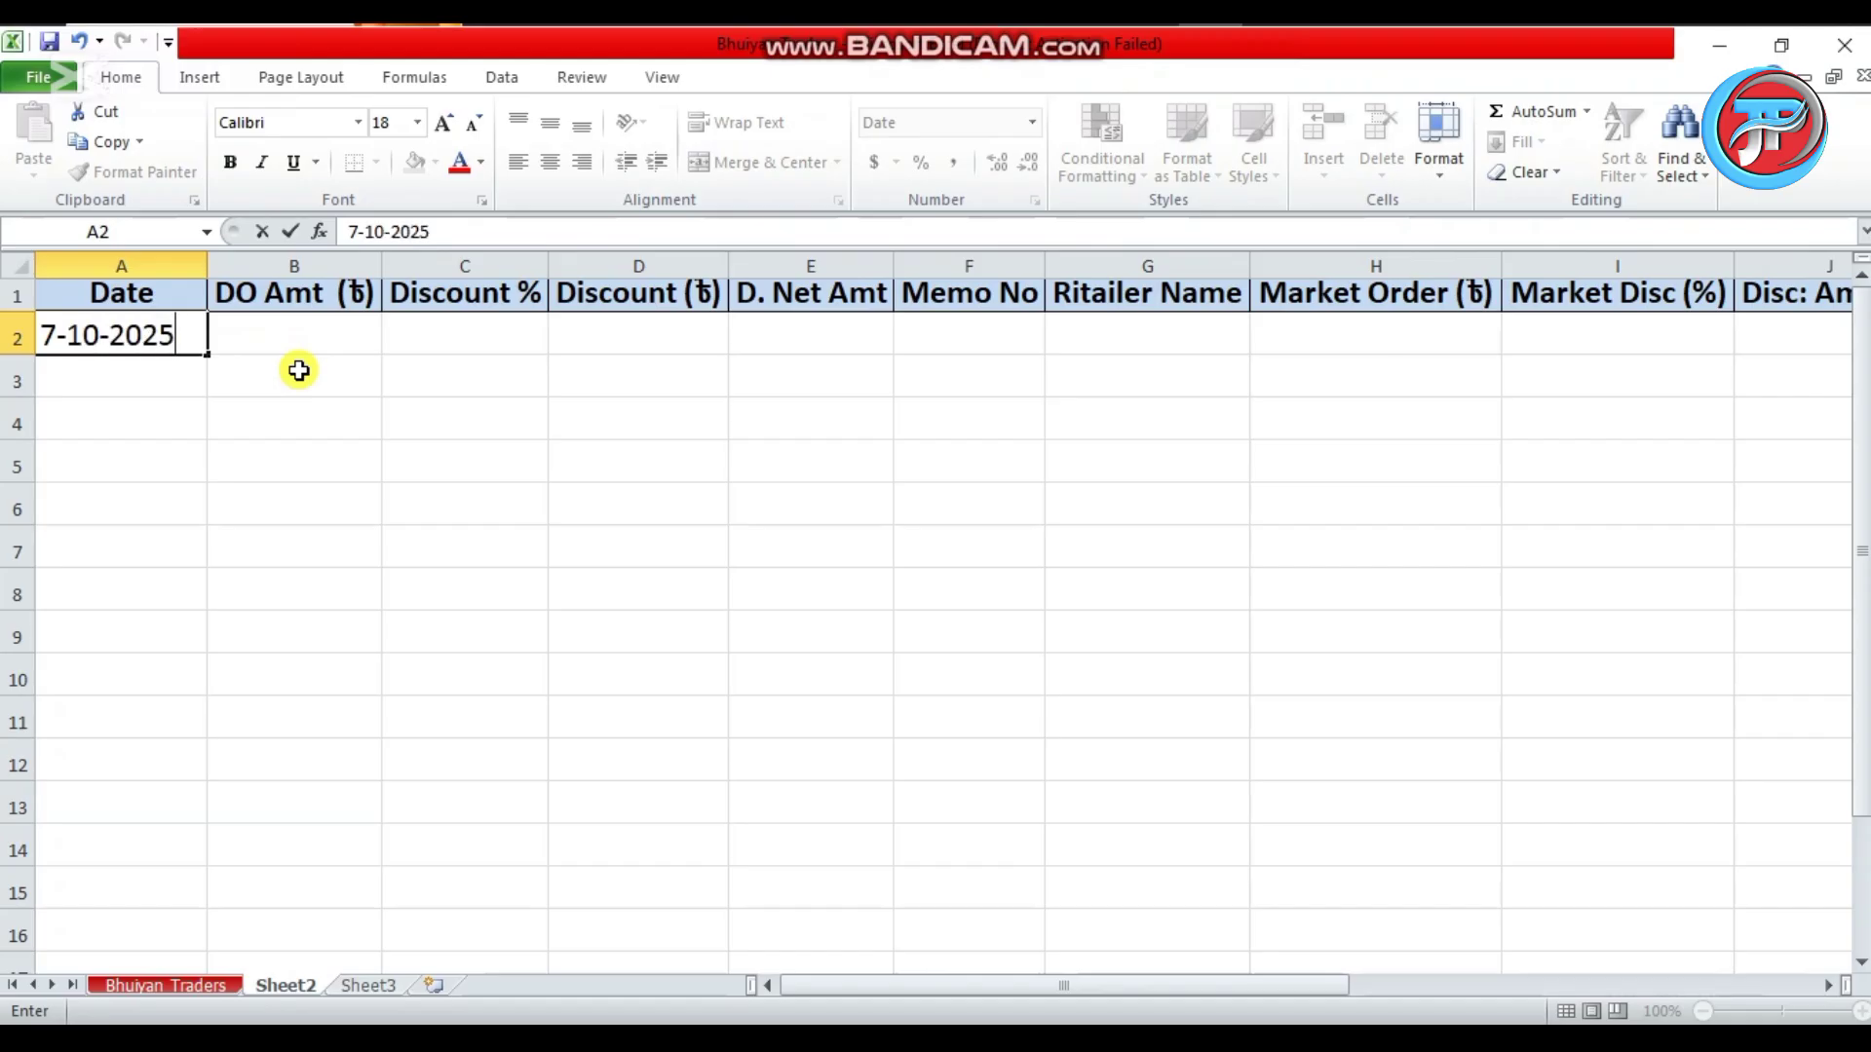
{"action": "key", "text": "Tab"}
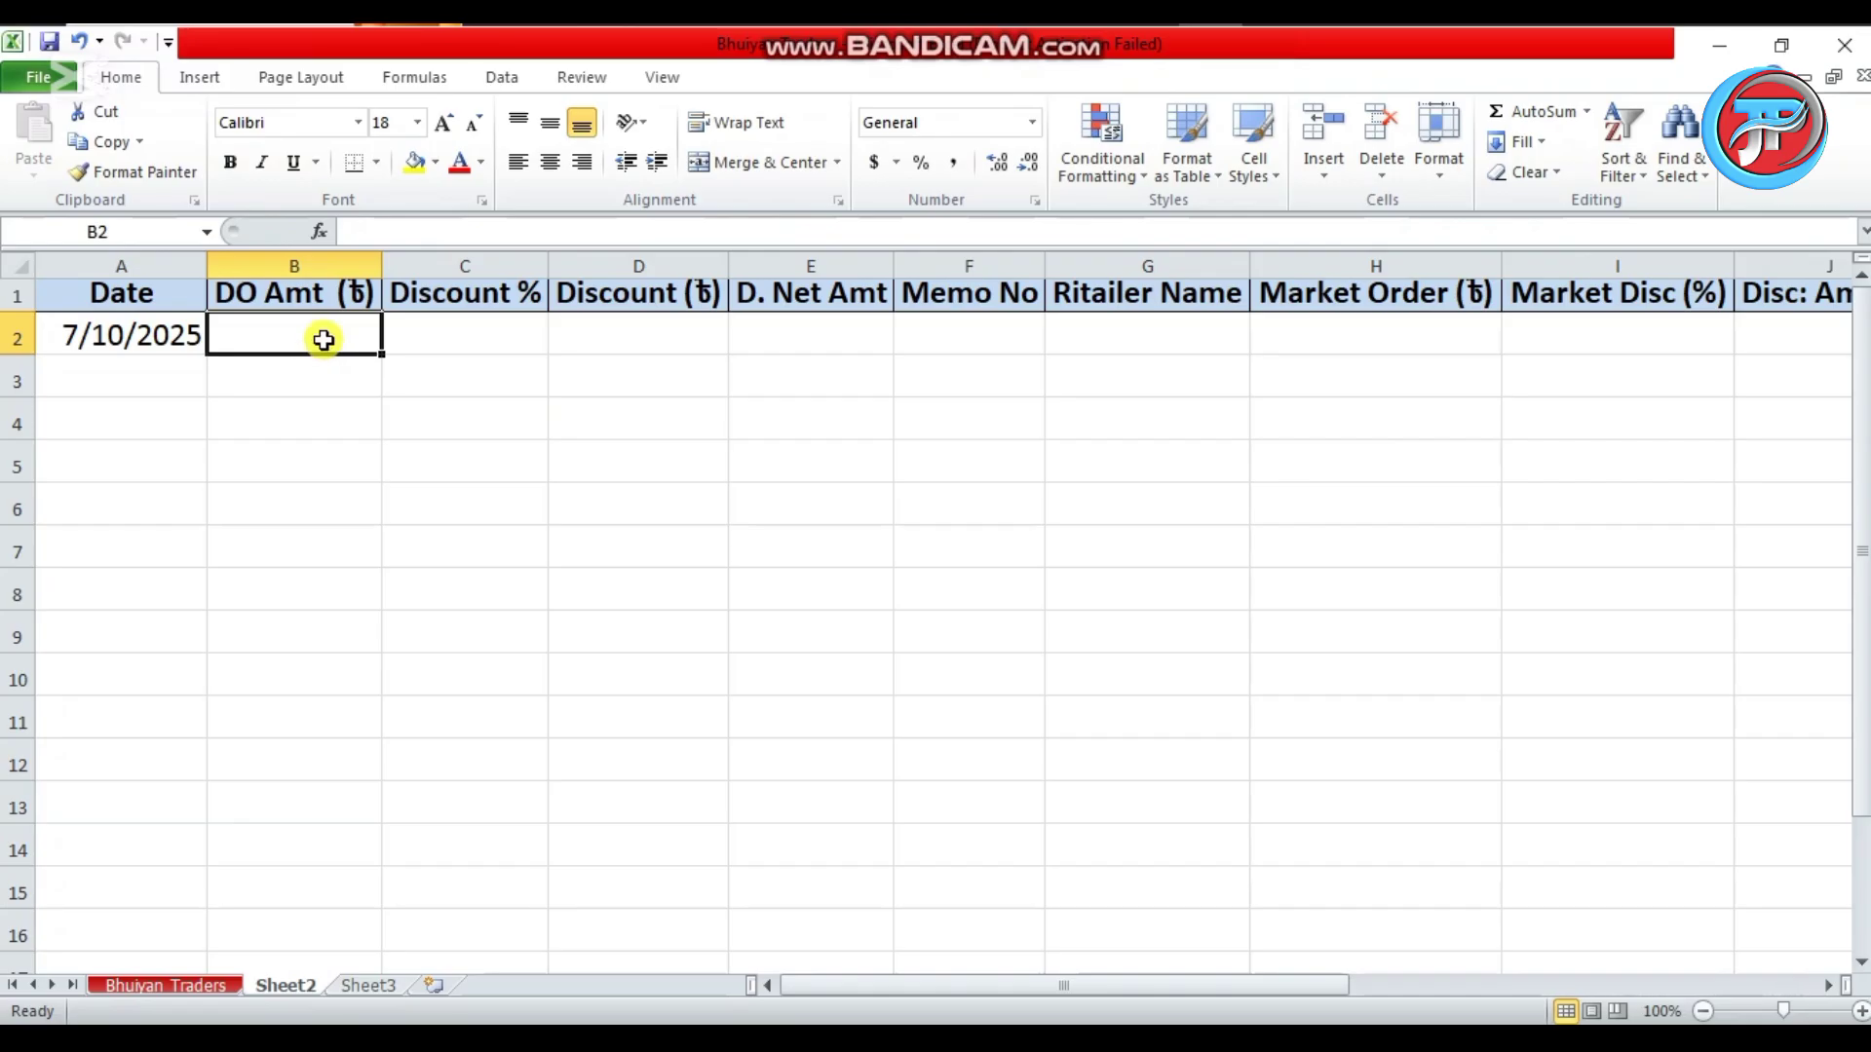
{"action": "type", "text": "540000"}
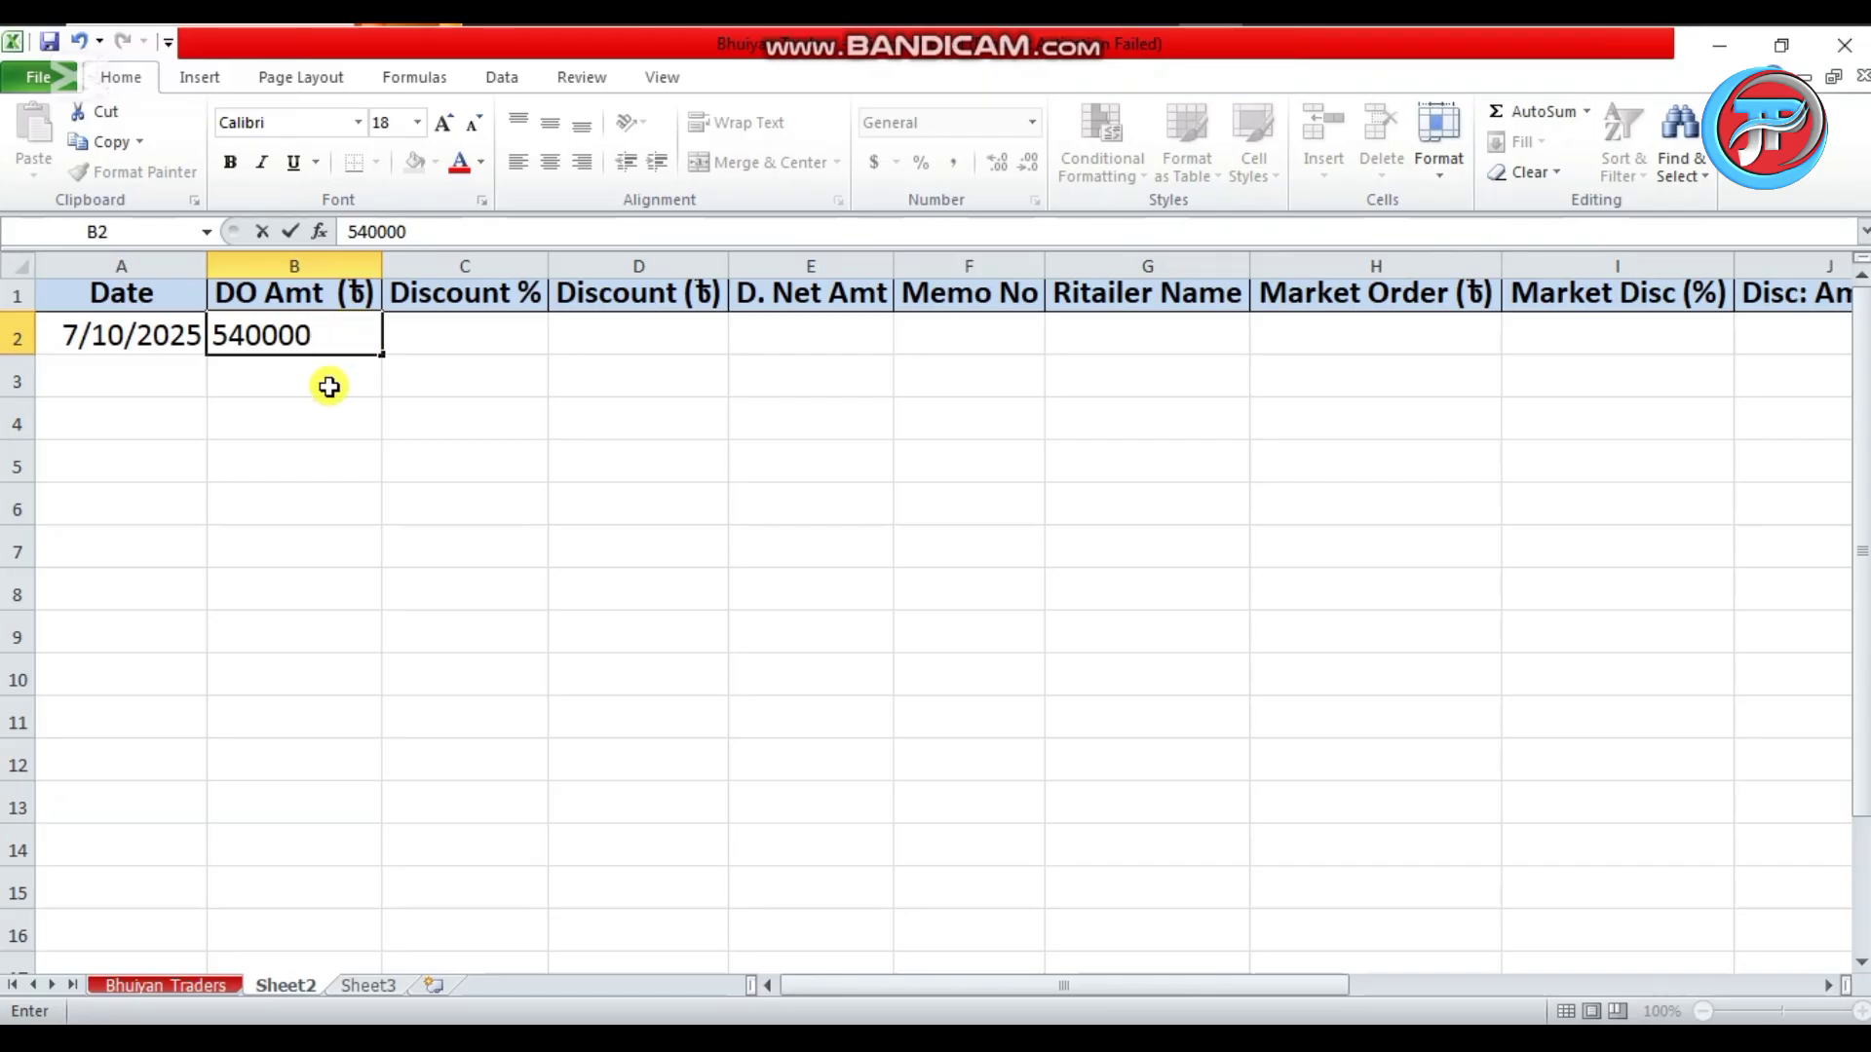
{"action": "left_click", "coordinate": [499, 334]}
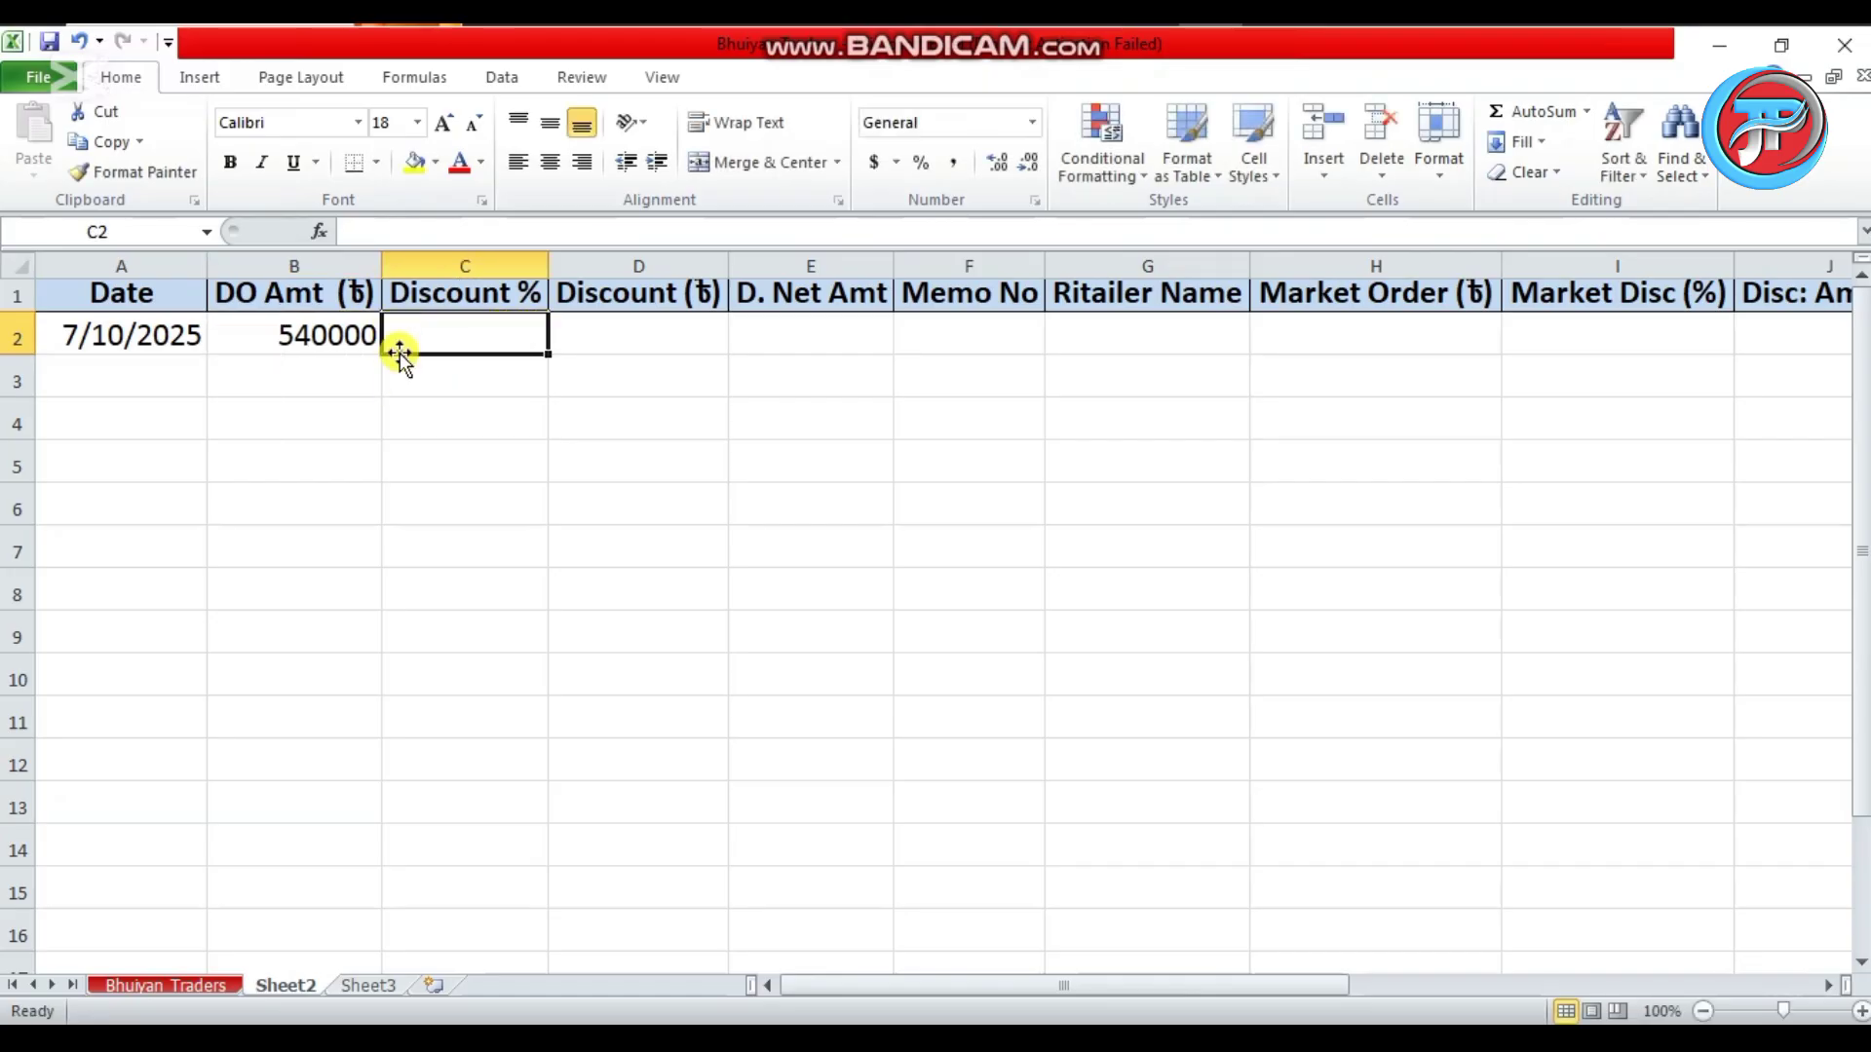
{"action": "type", "text": "9"}
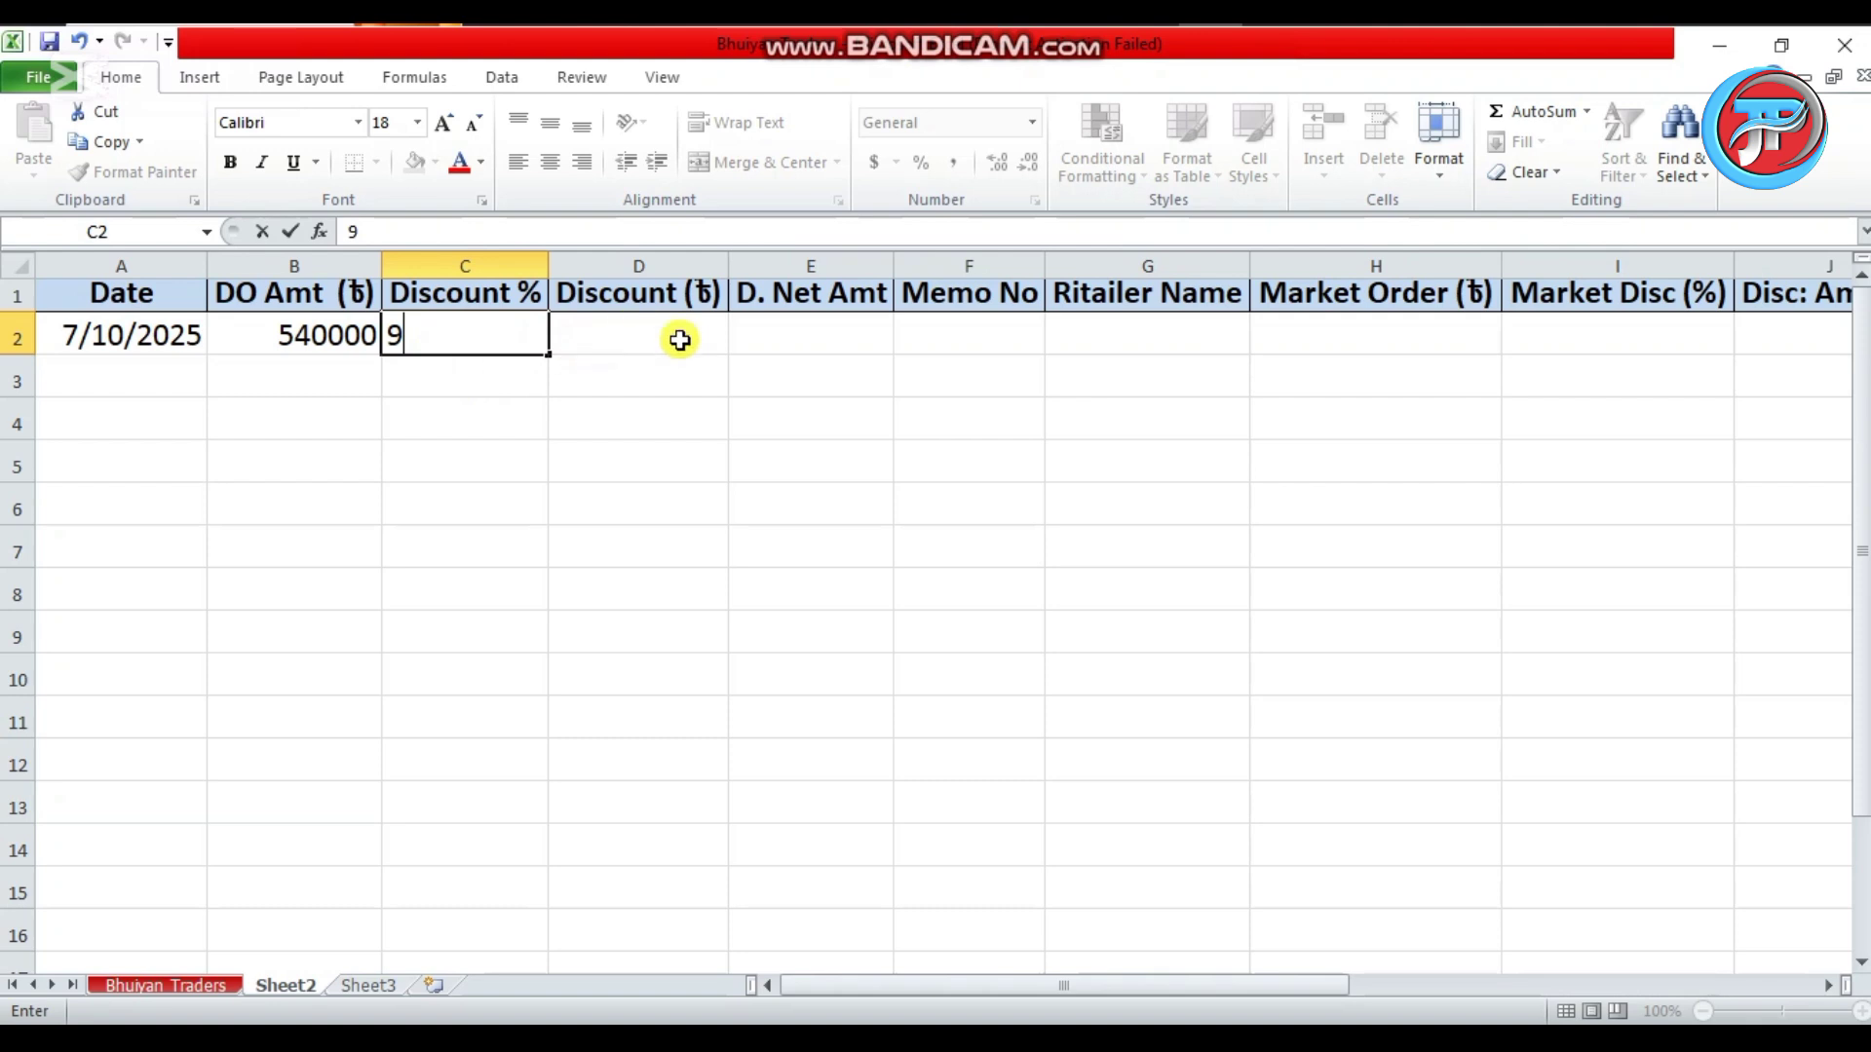
Calculate the discount amount in D2 with the formula =c2*b2/100.
{"action": "left_click", "coordinate": [634, 340]}
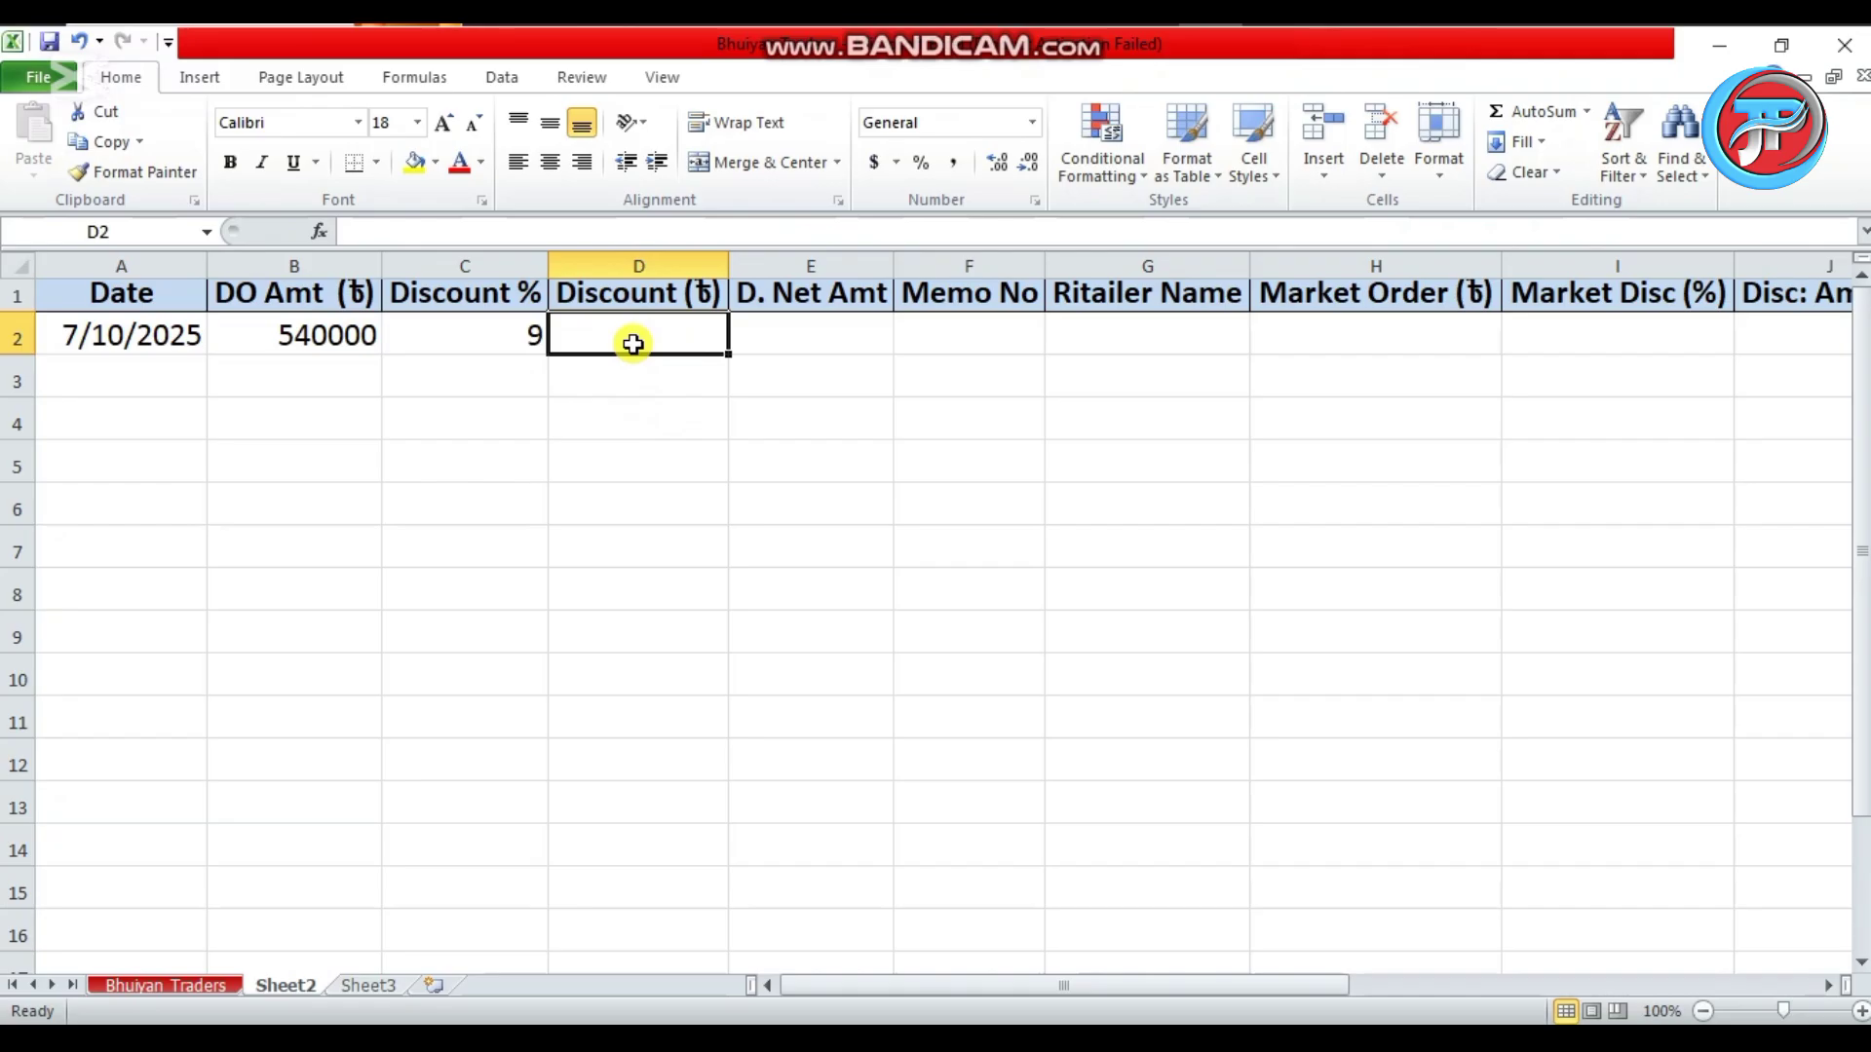
{"action": "type", "text": "="}
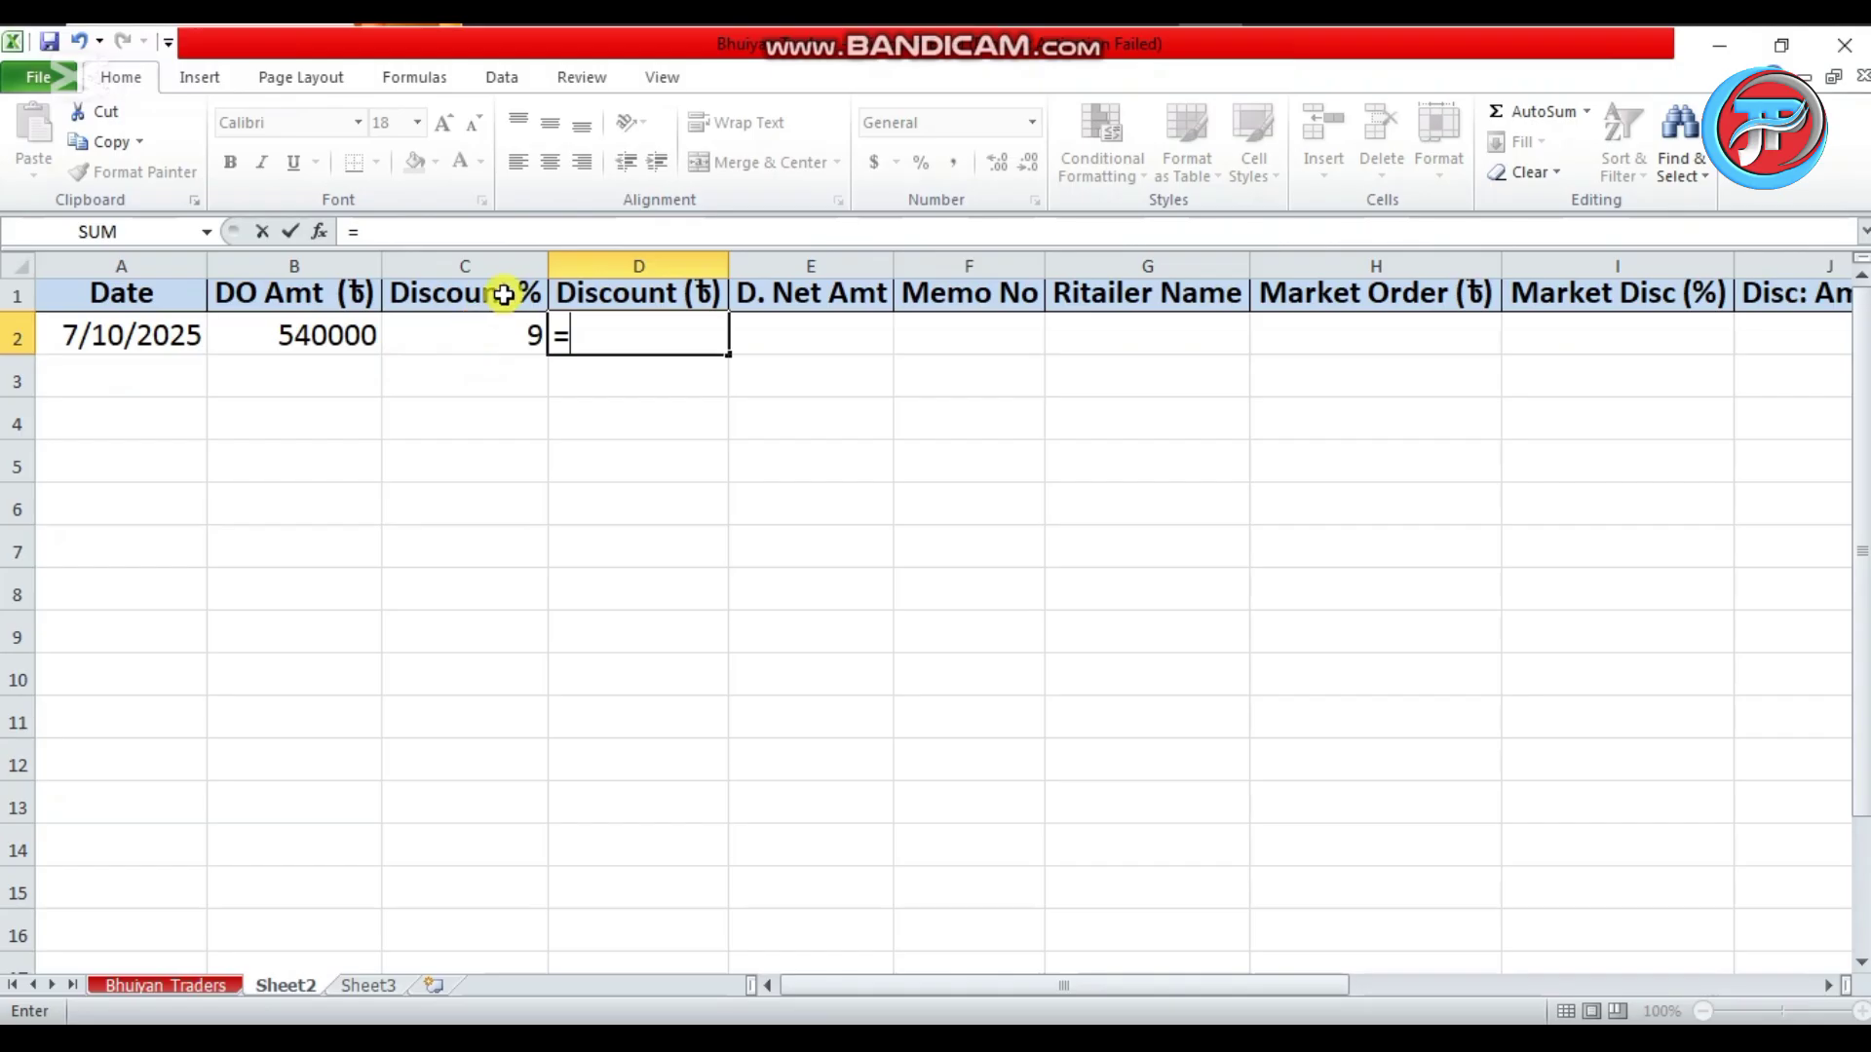
{"action": "type", "text": "c2*"}
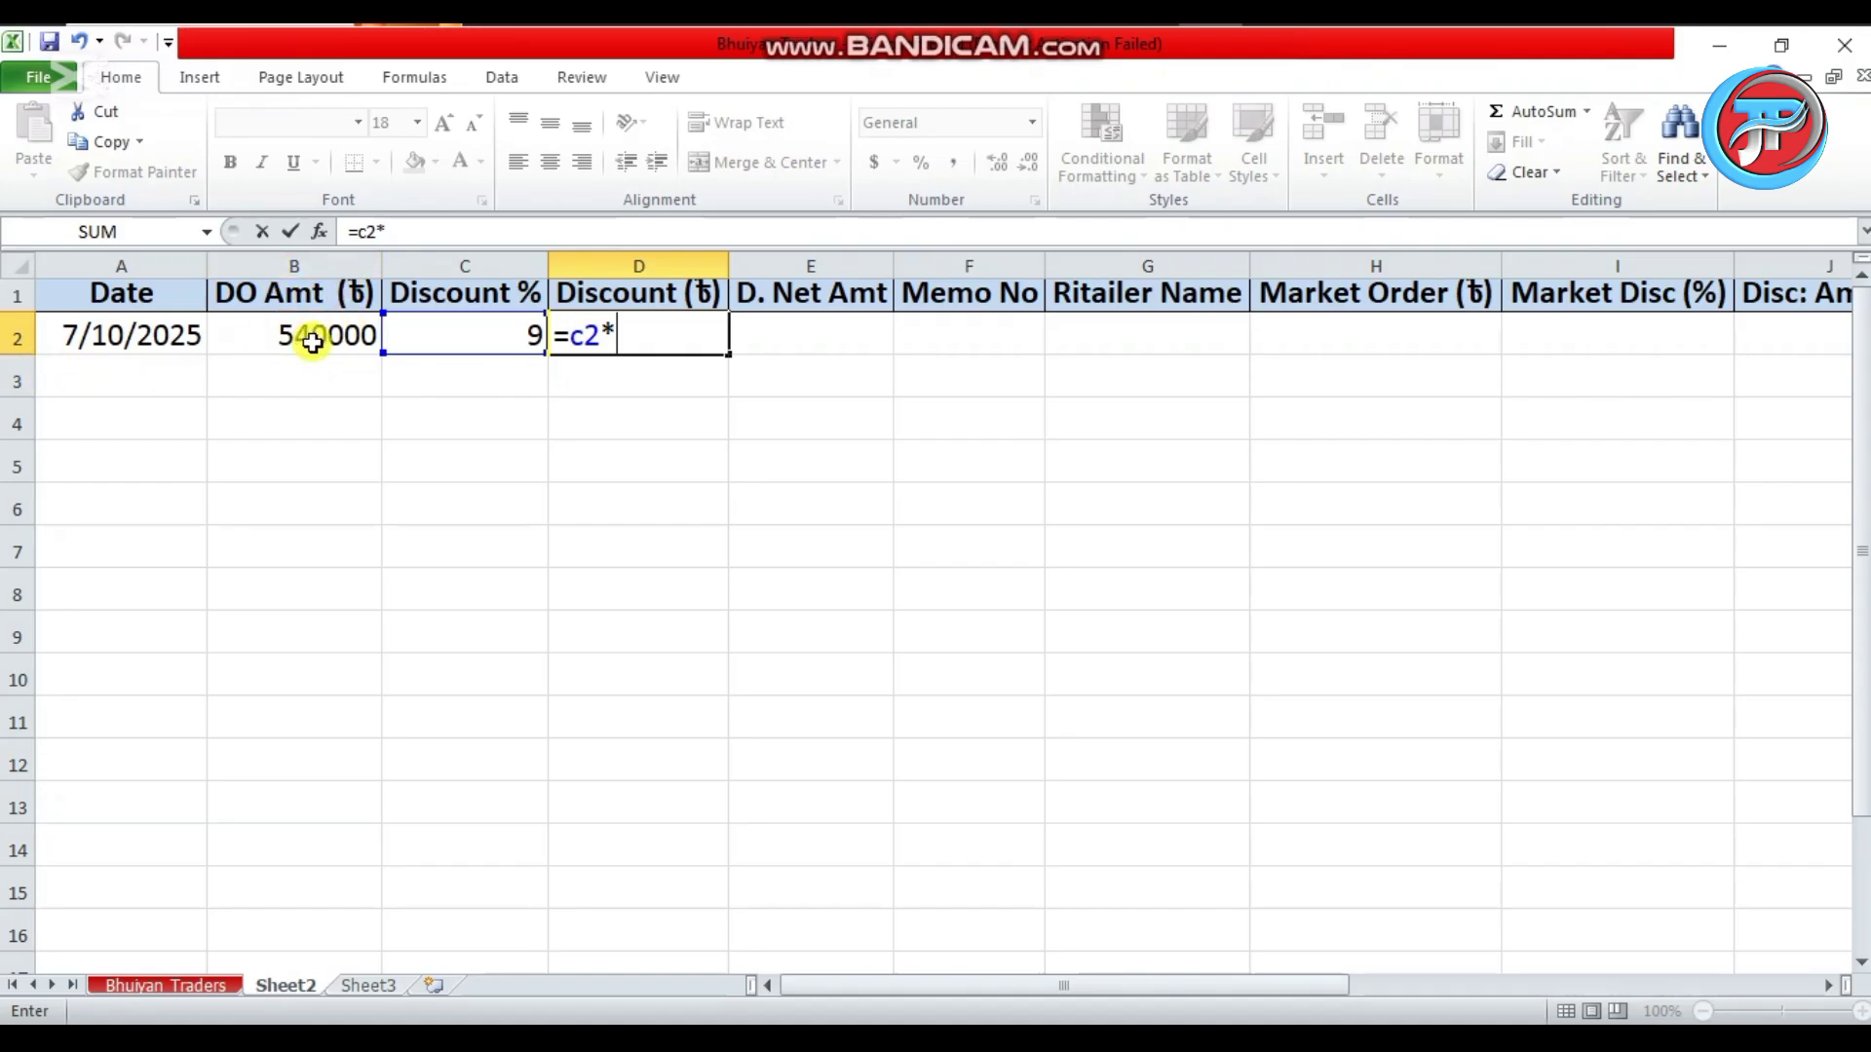
{"action": "type", "text": "b2/100"}
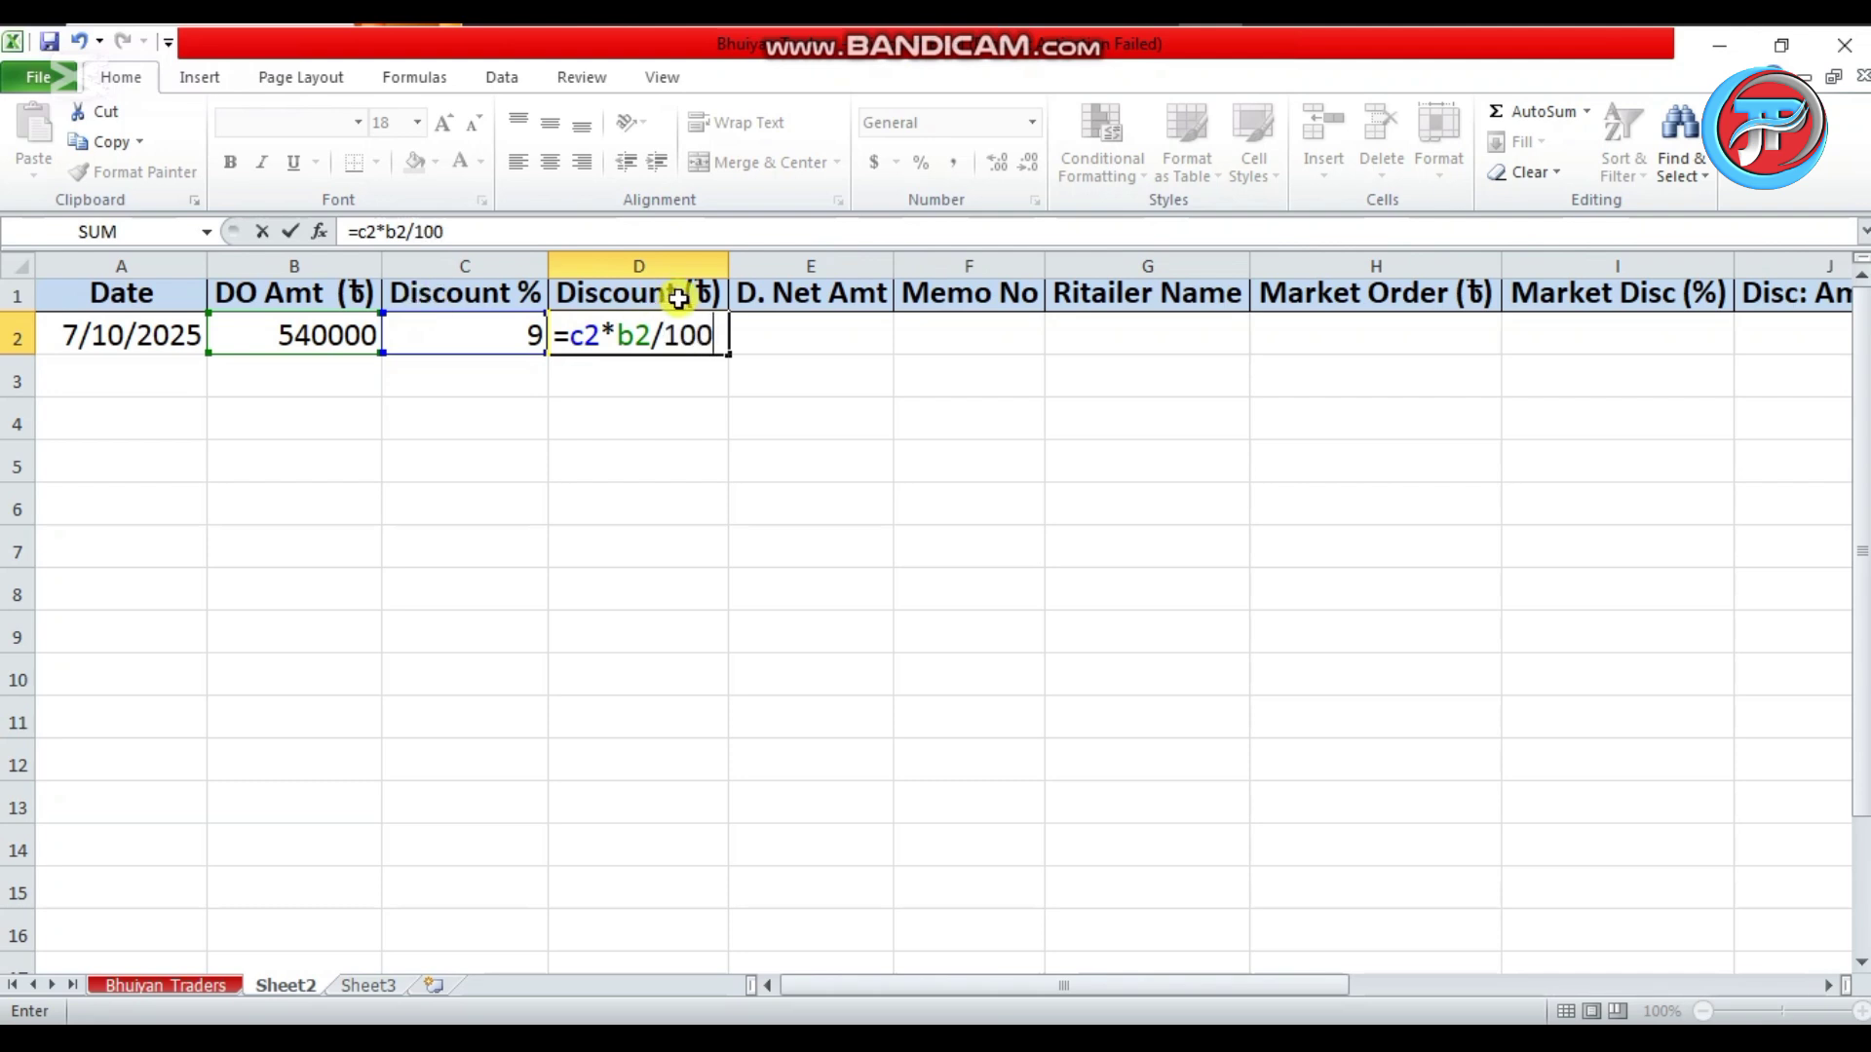
{"action": "key", "text": "Return"}
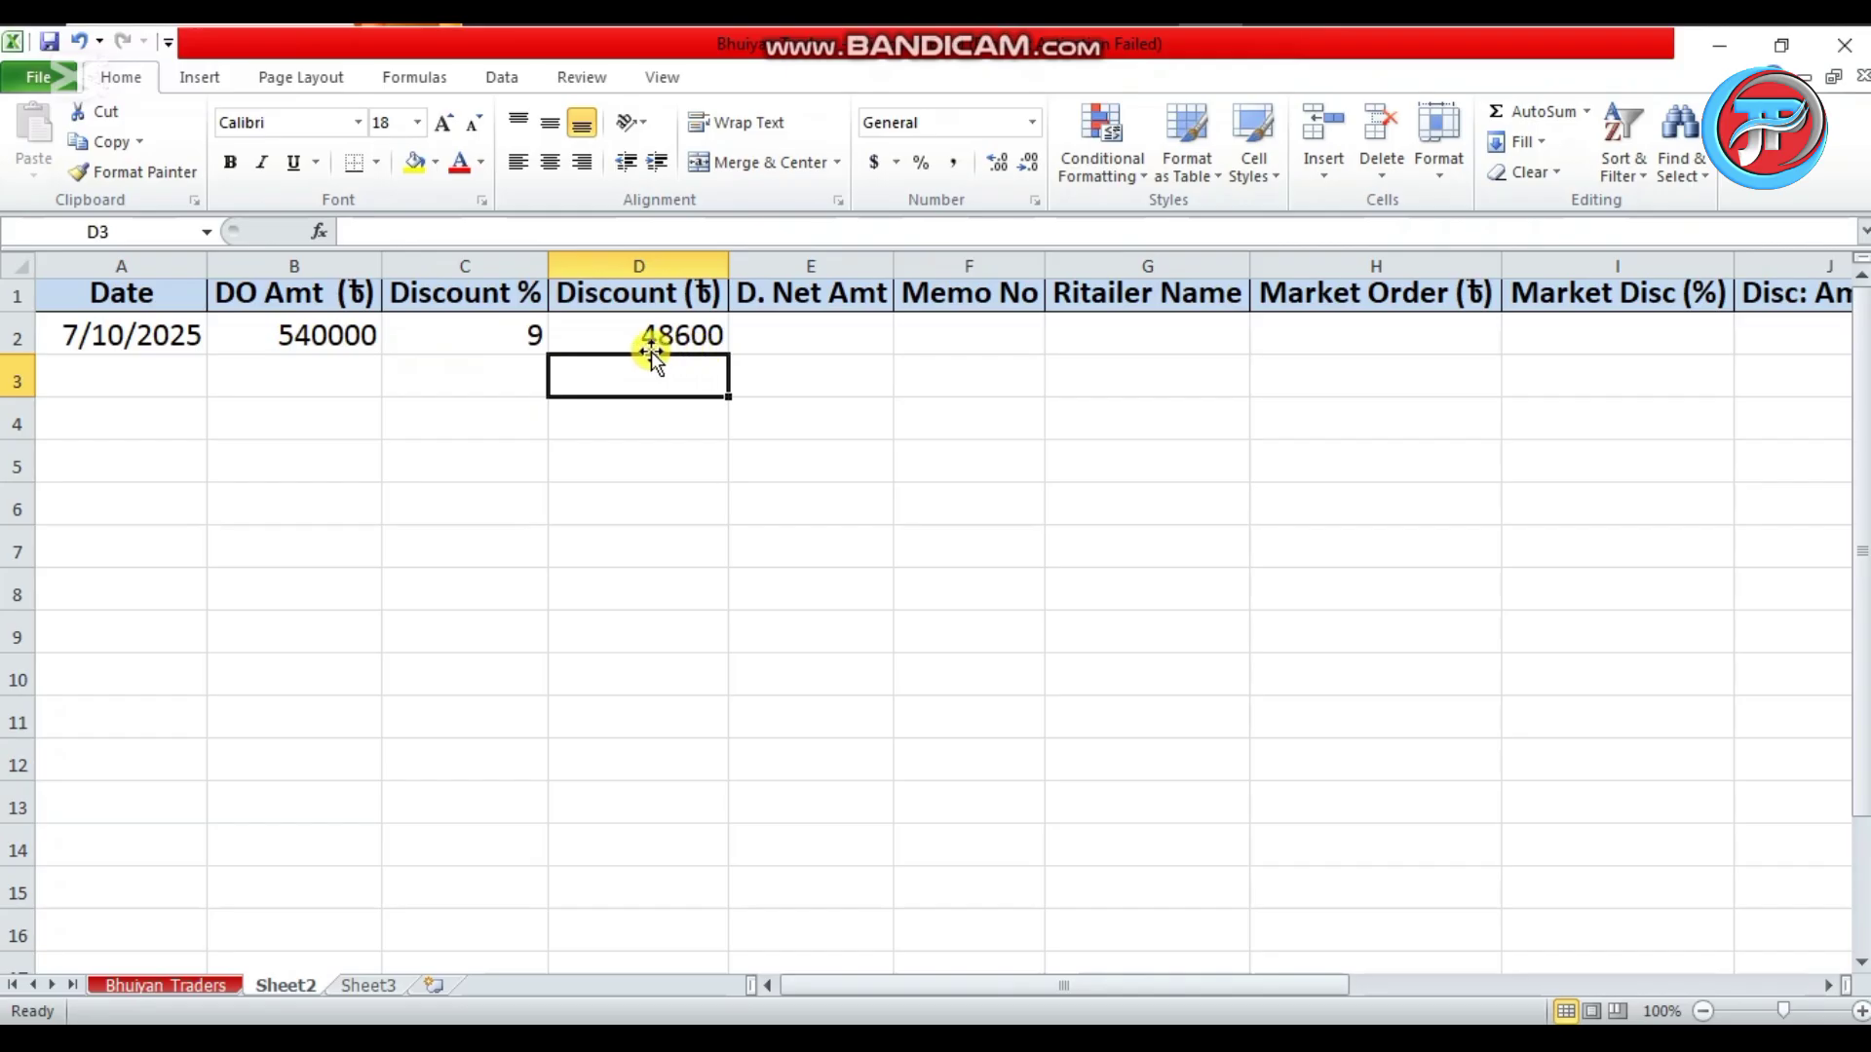
Calculate the net amount in E2 with the formula =b2-d2.
{"action": "left_click", "coordinate": [800, 347]}
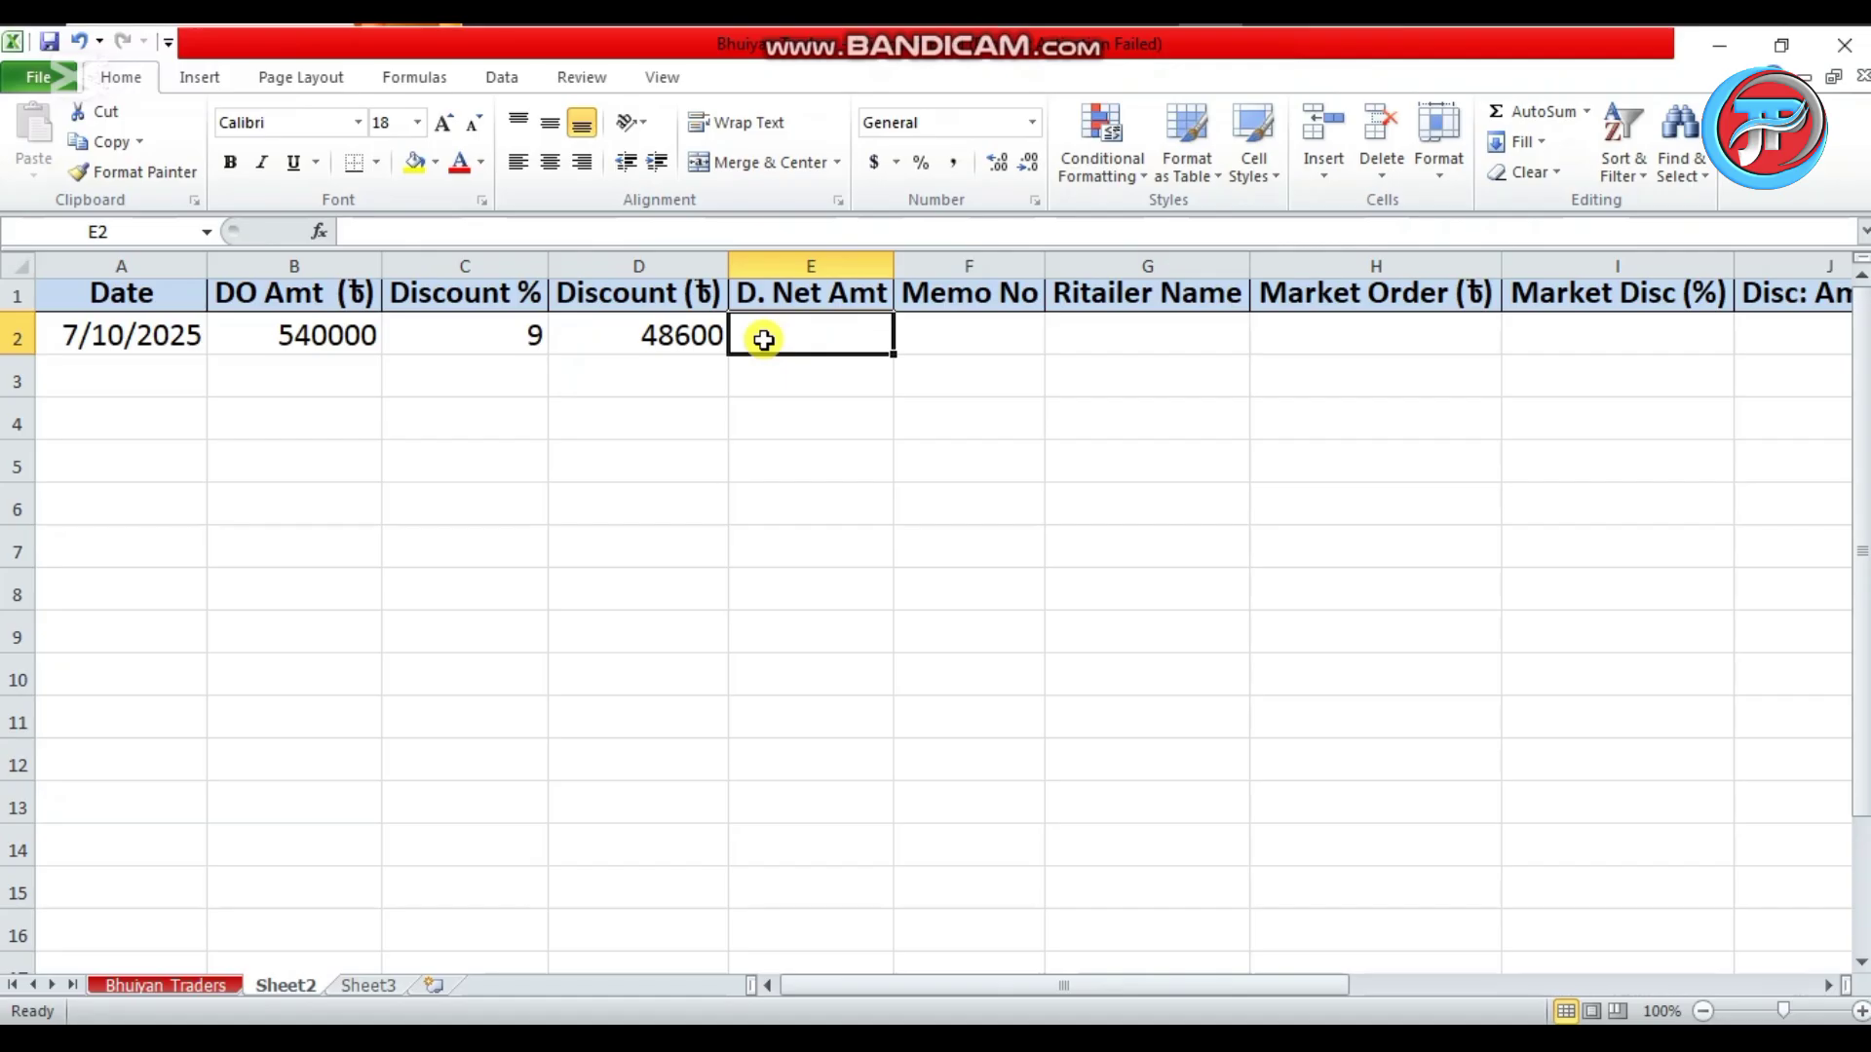
{"action": "type", "text": "="}
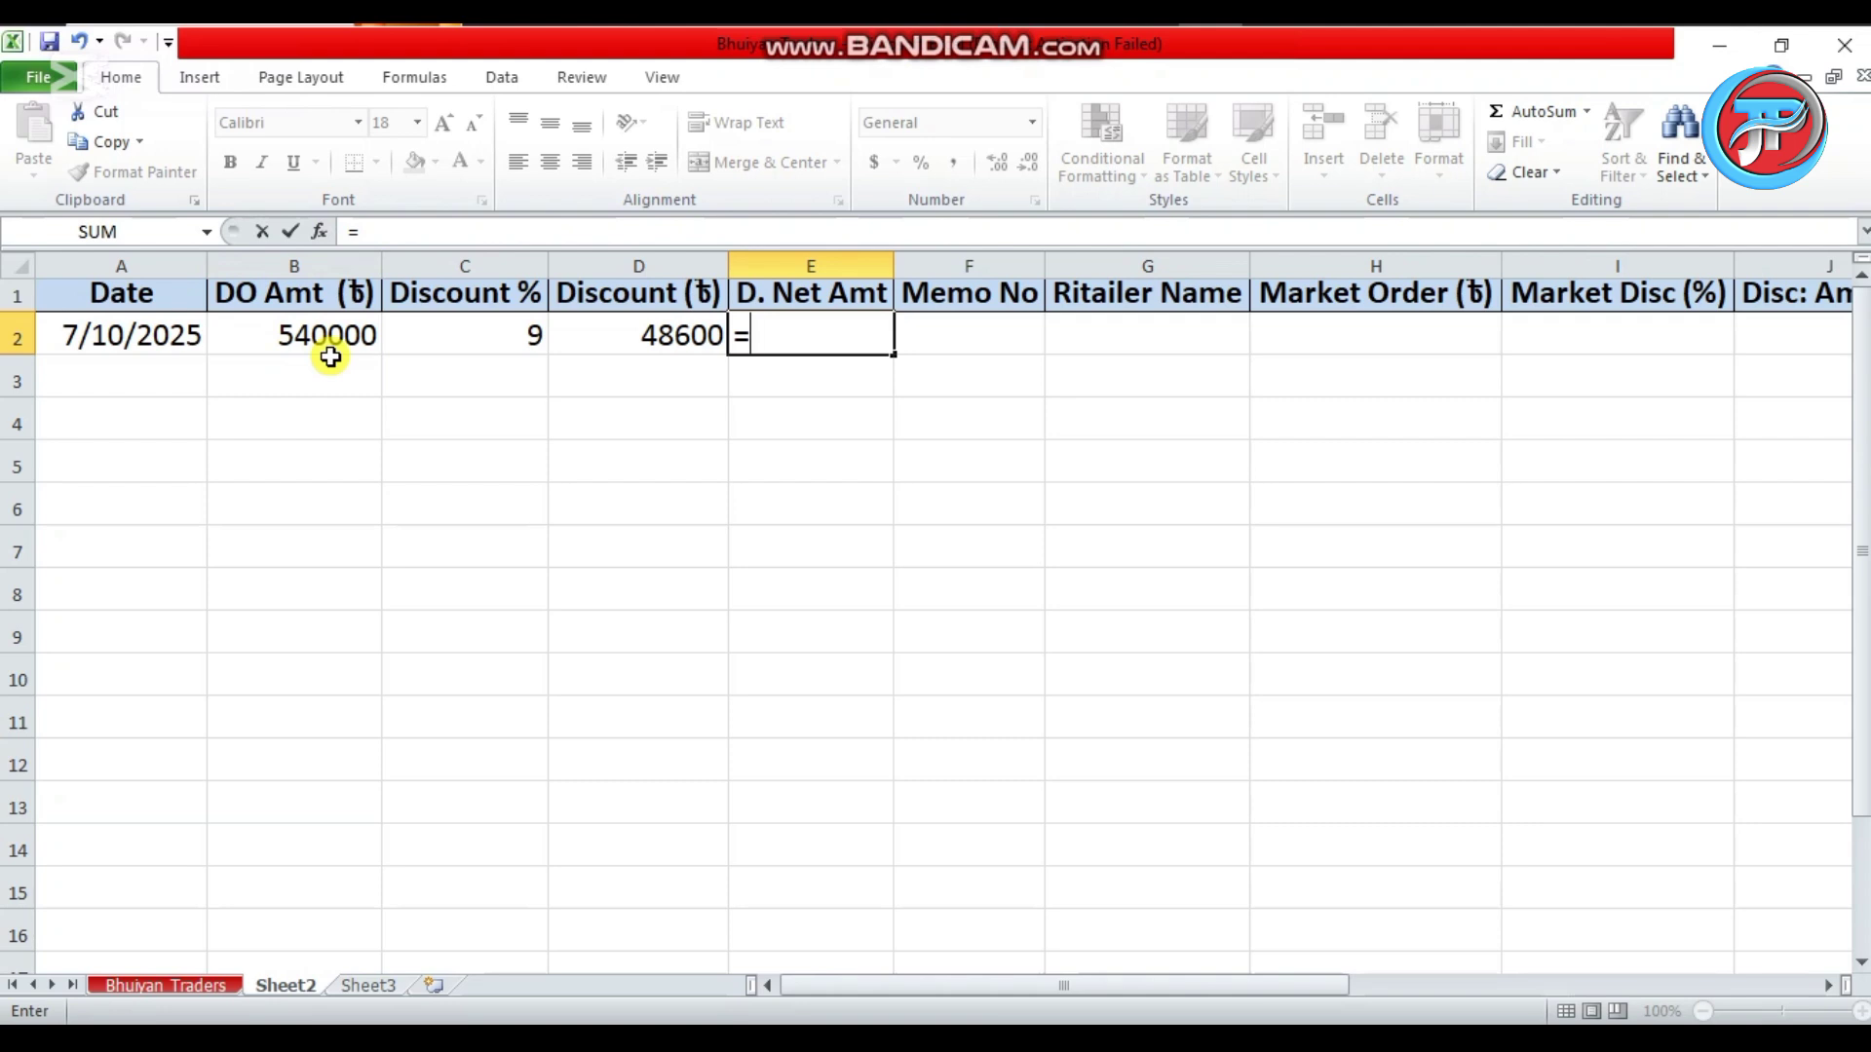
{"action": "type", "text": "b2"}
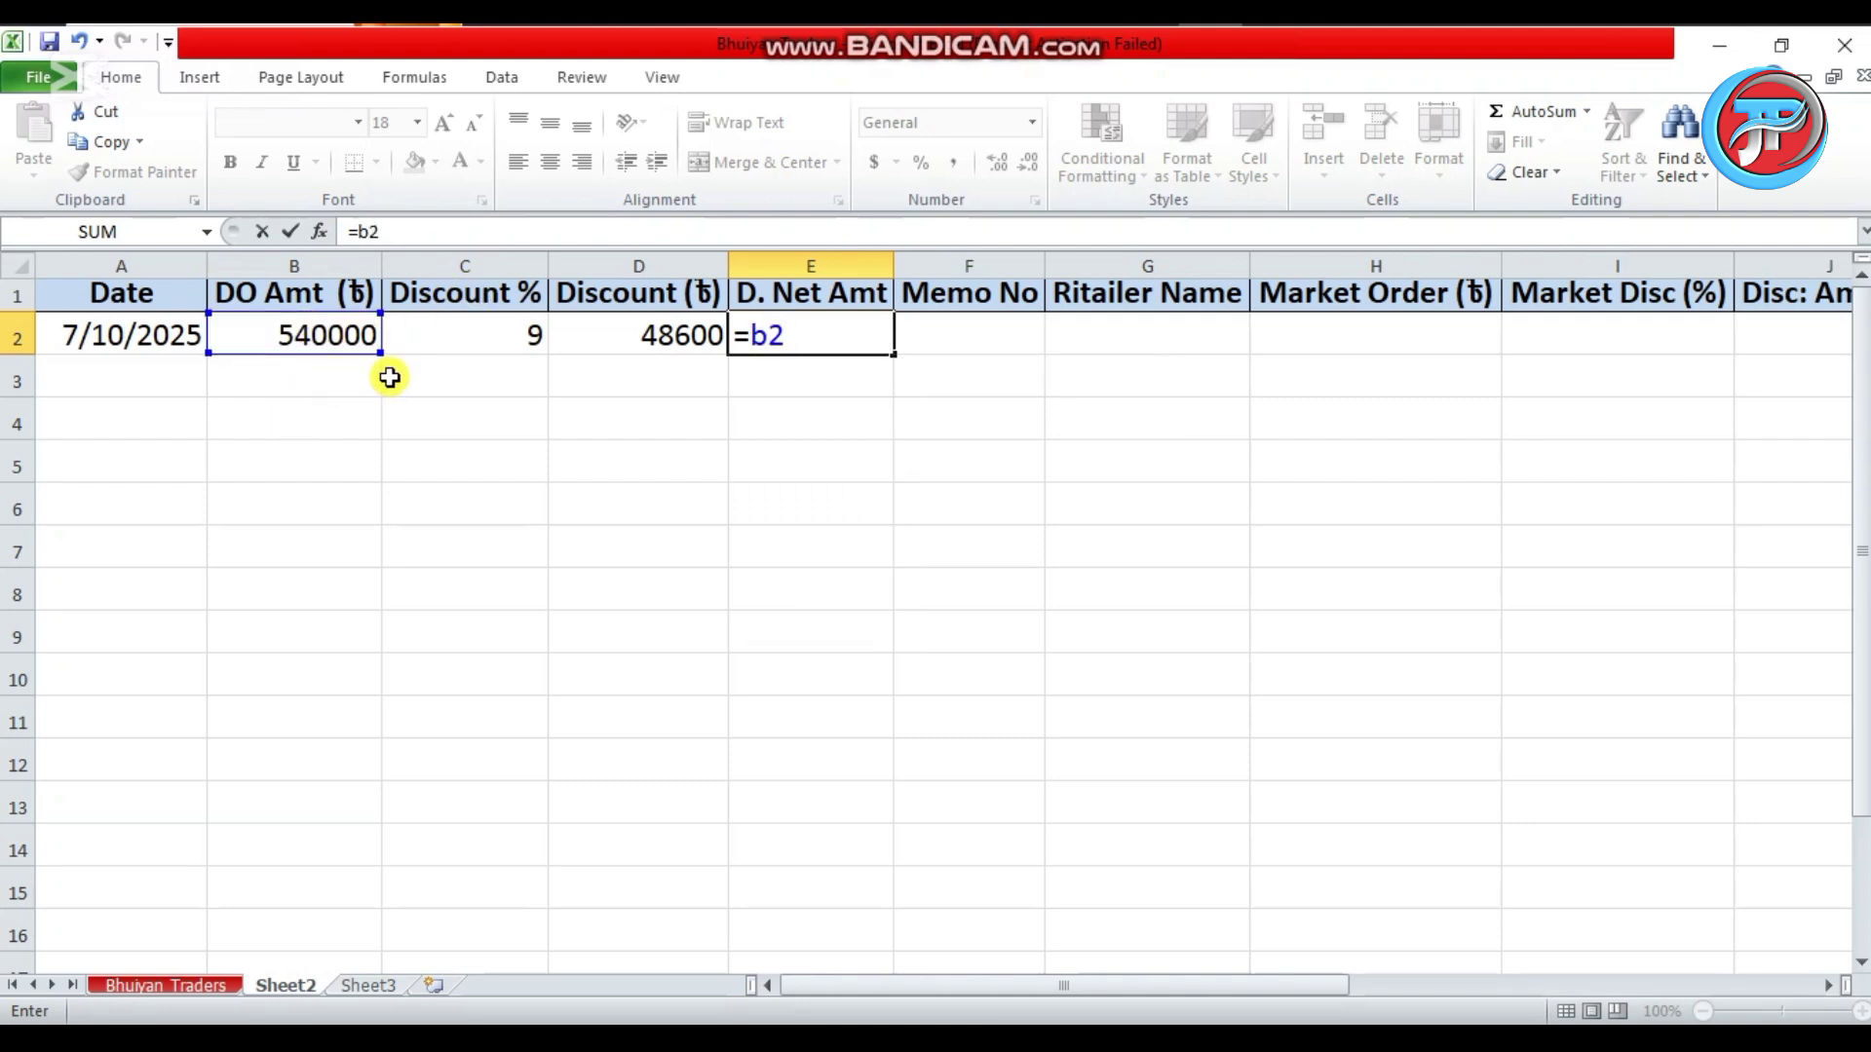
{"action": "type", "text": "-d2"}
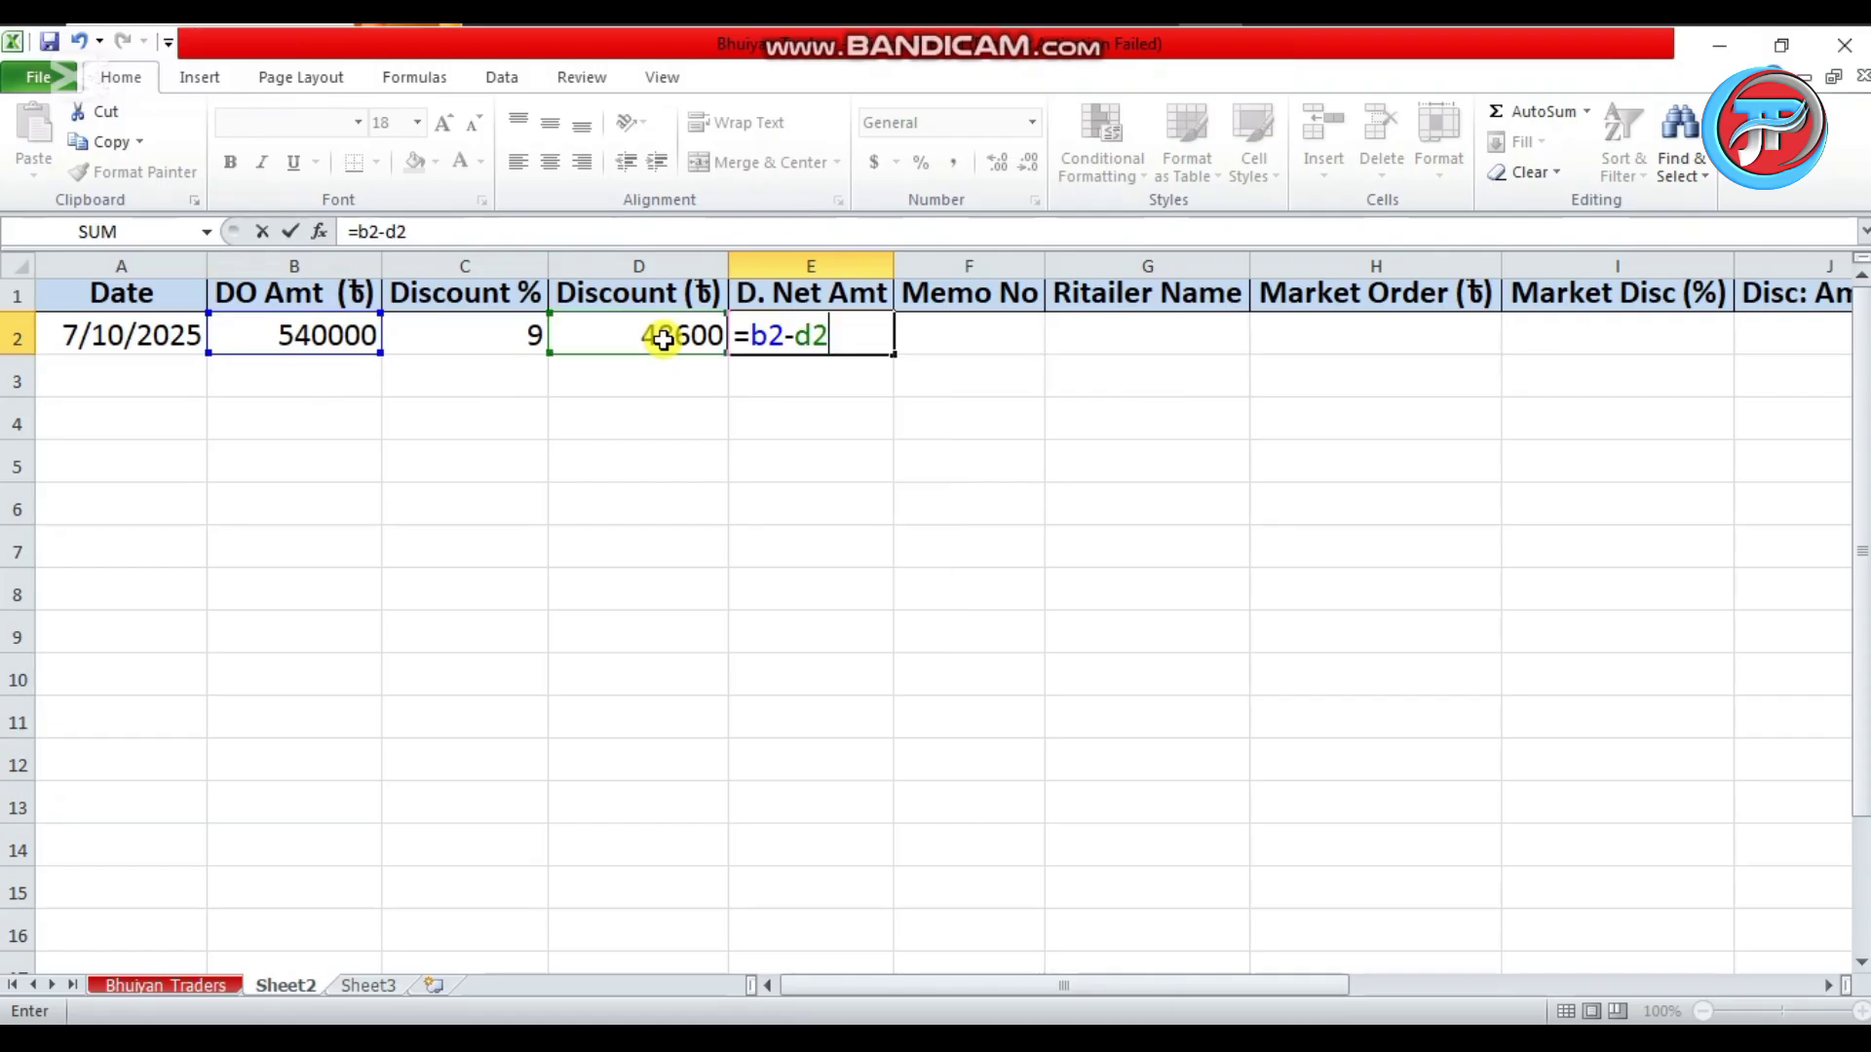
{"action": "key", "text": "Return"}
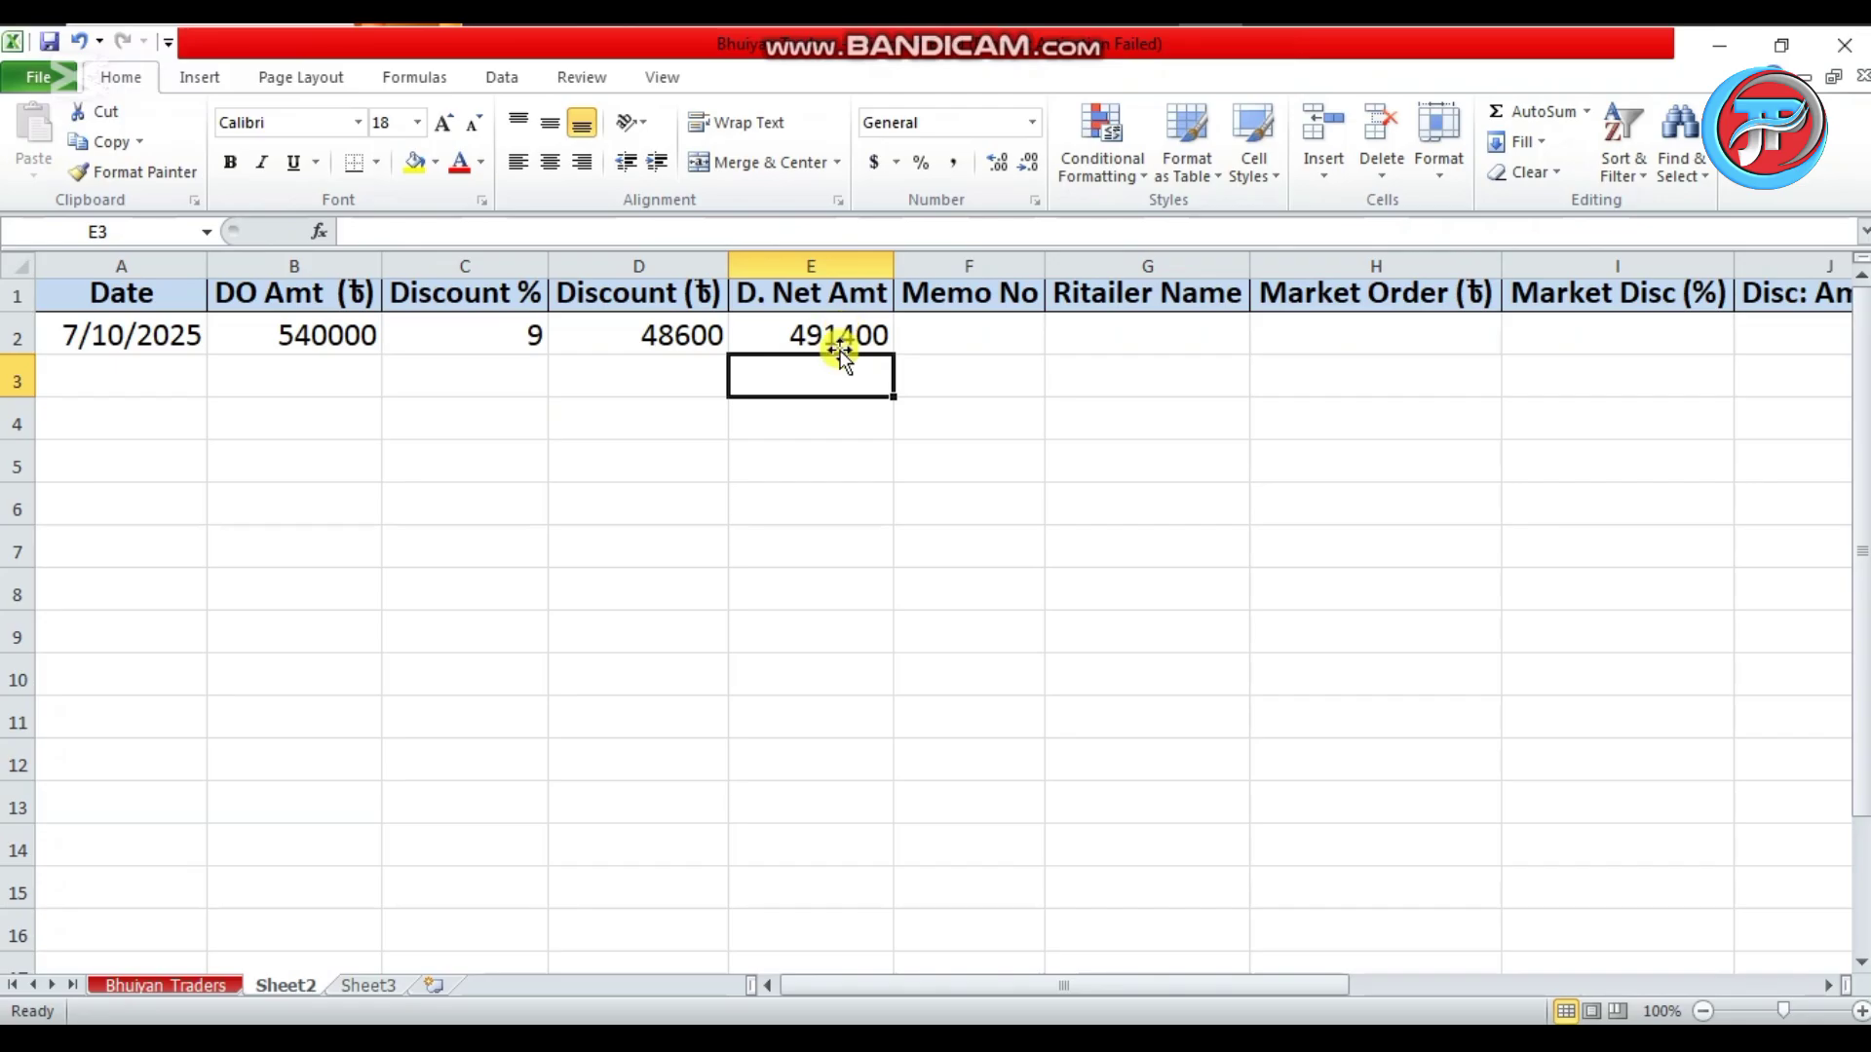
{"action": "left_click", "coordinate": [839, 451]}
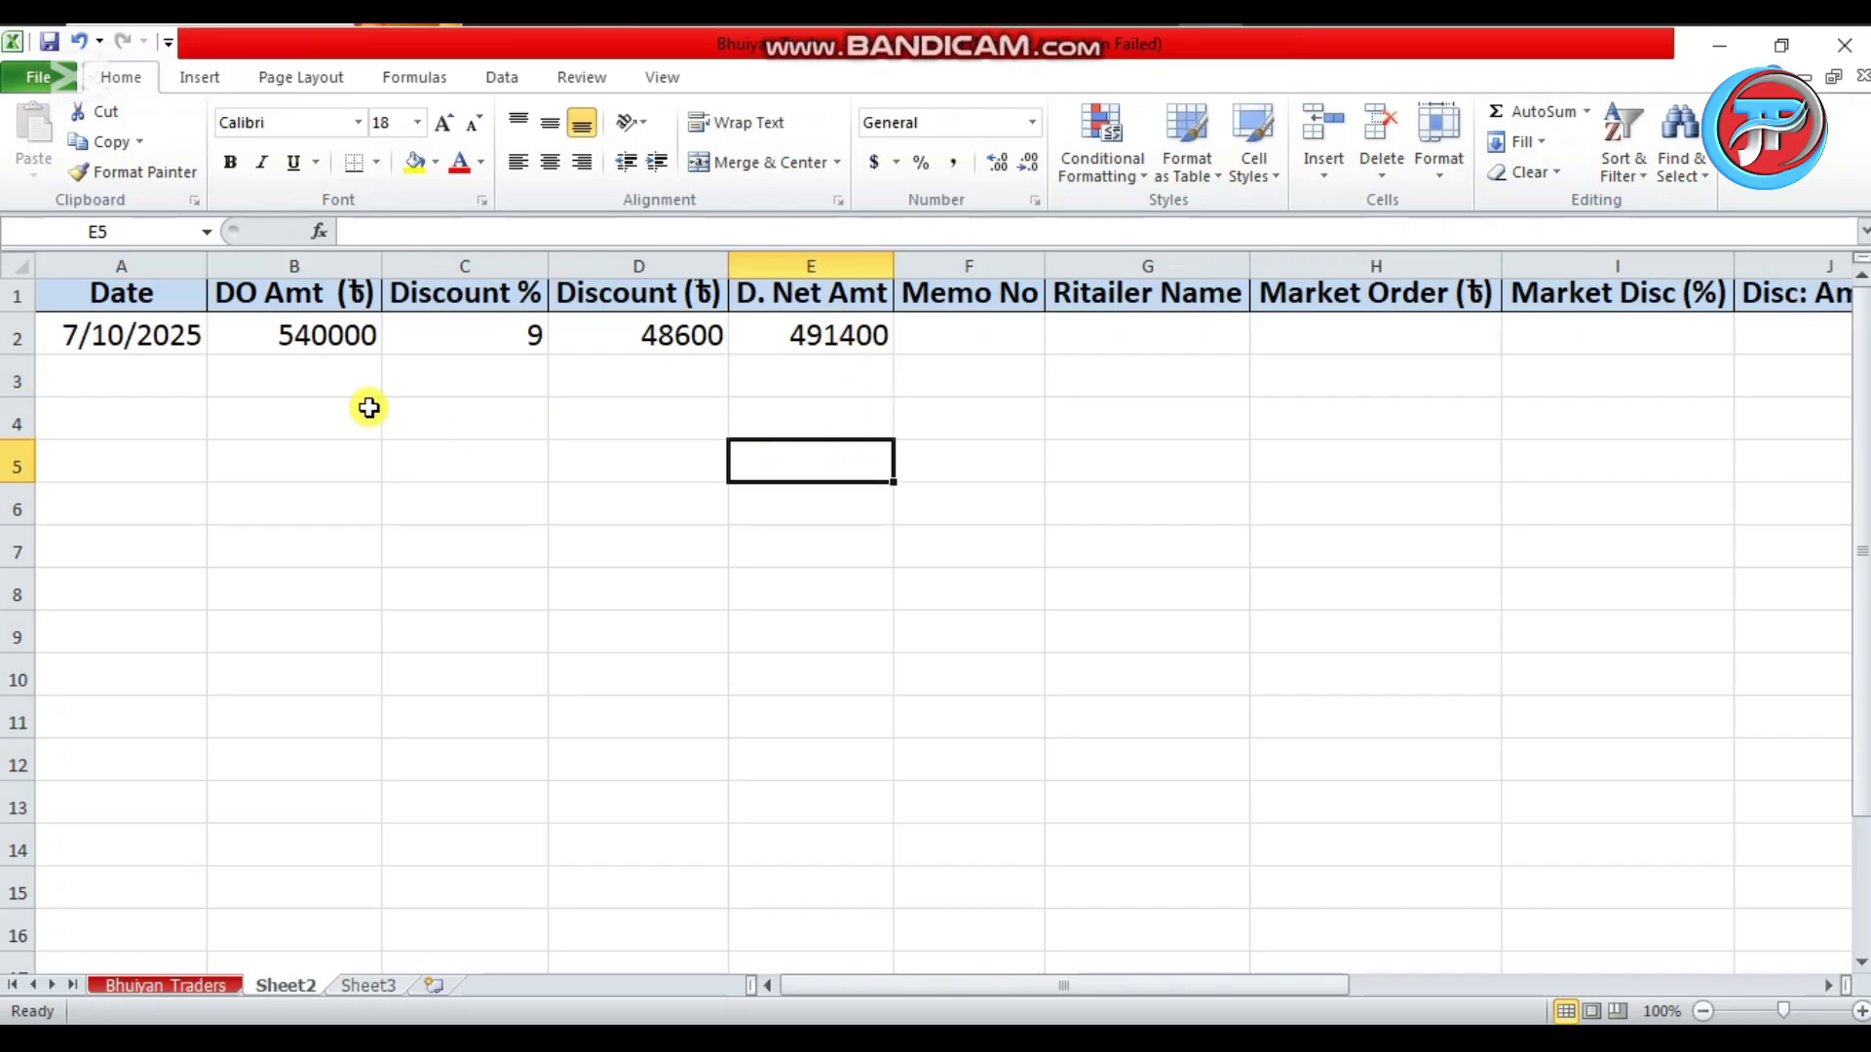
Enter the date 10-10-2025 in A3 and the retailer's name in G3.
{"action": "left_click", "coordinate": [8, 382]}
{"action": "left_click", "coordinate": [280, 407]}
{"action": "left_click", "coordinate": [126, 381]}
{"action": "type", "text": "10-10-2025"}
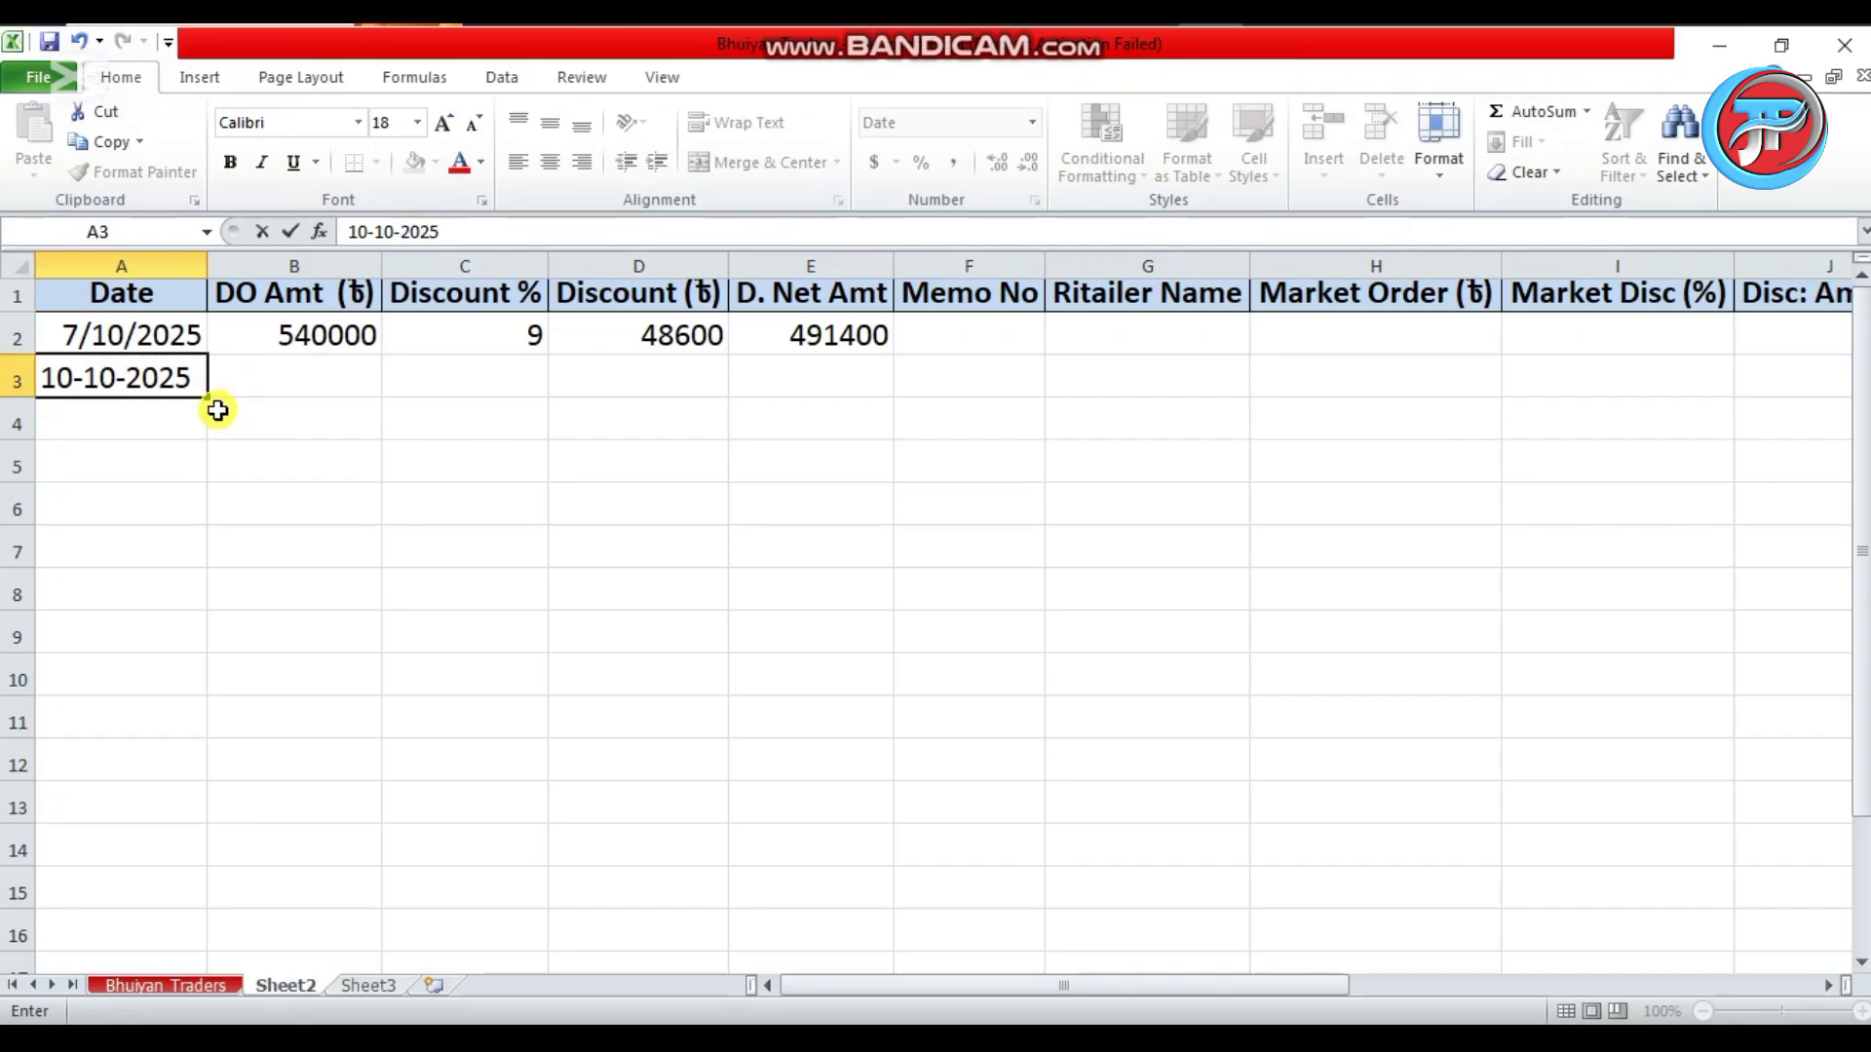
{"action": "key", "text": "Return"}
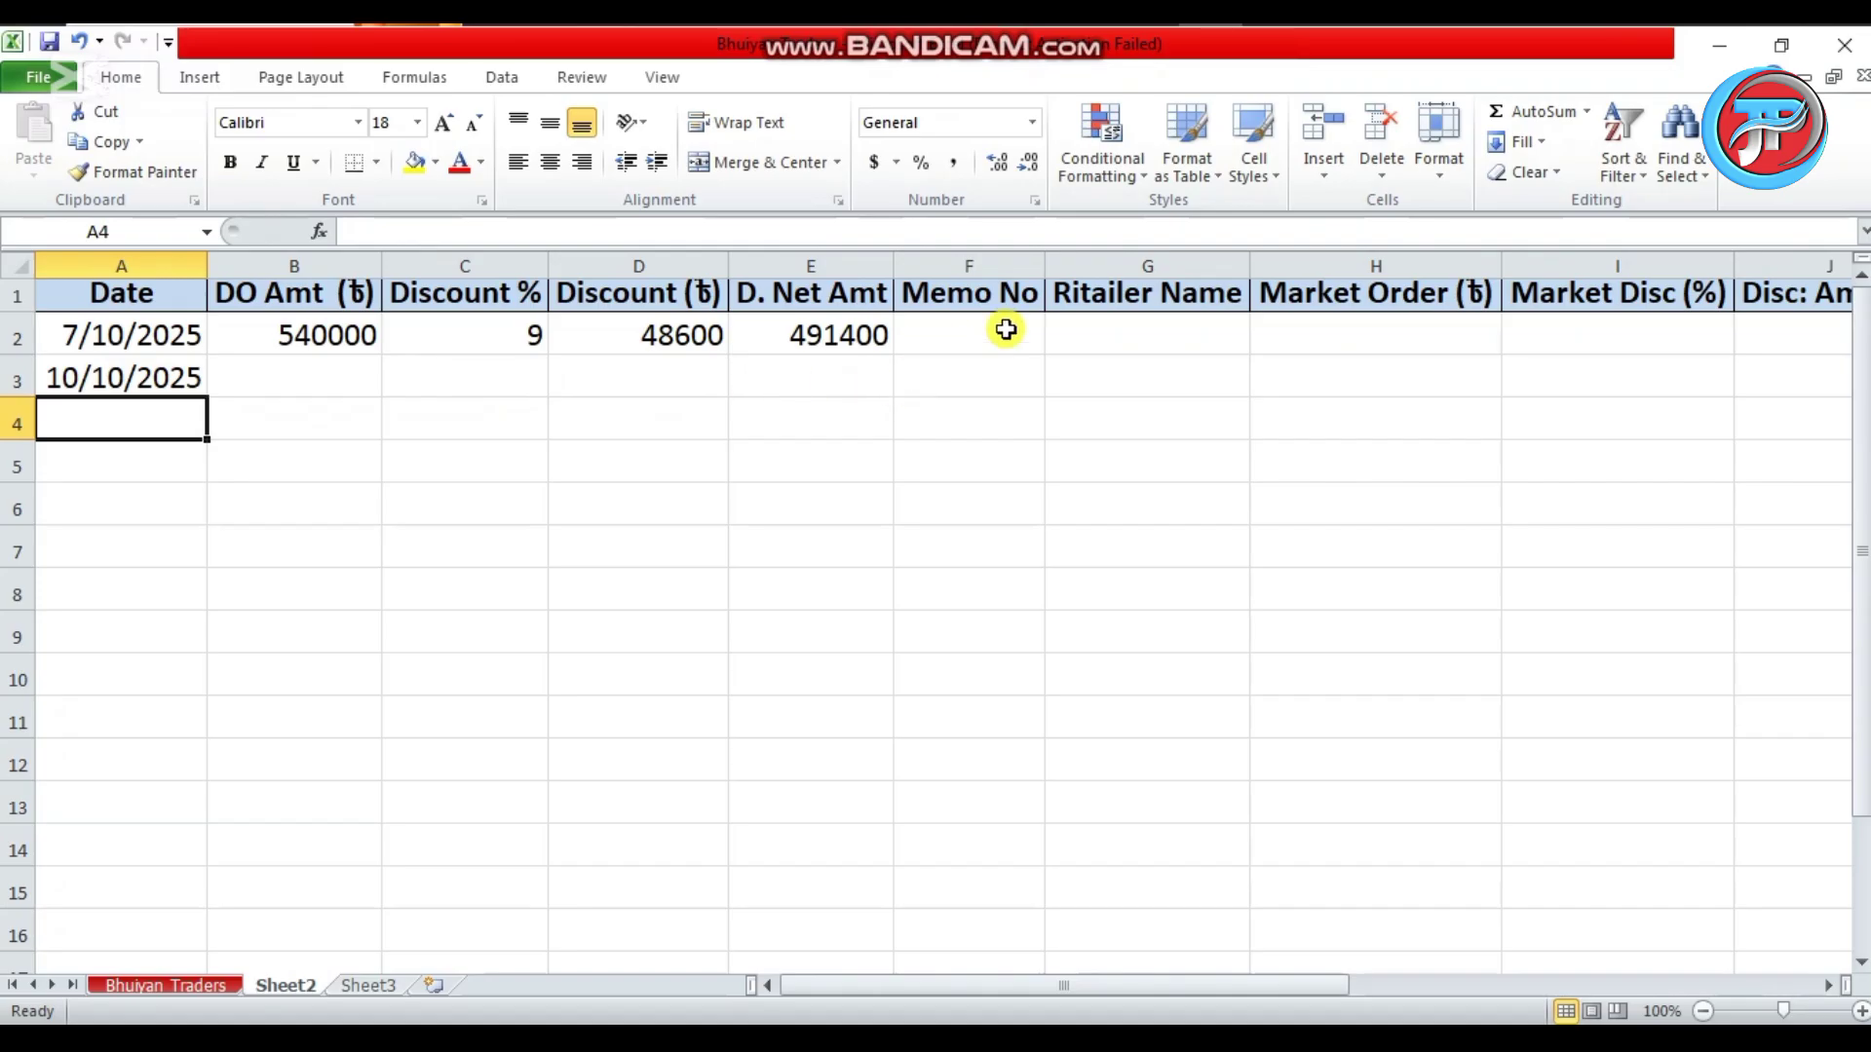
{"action": "left_click", "coordinate": [1127, 382]}
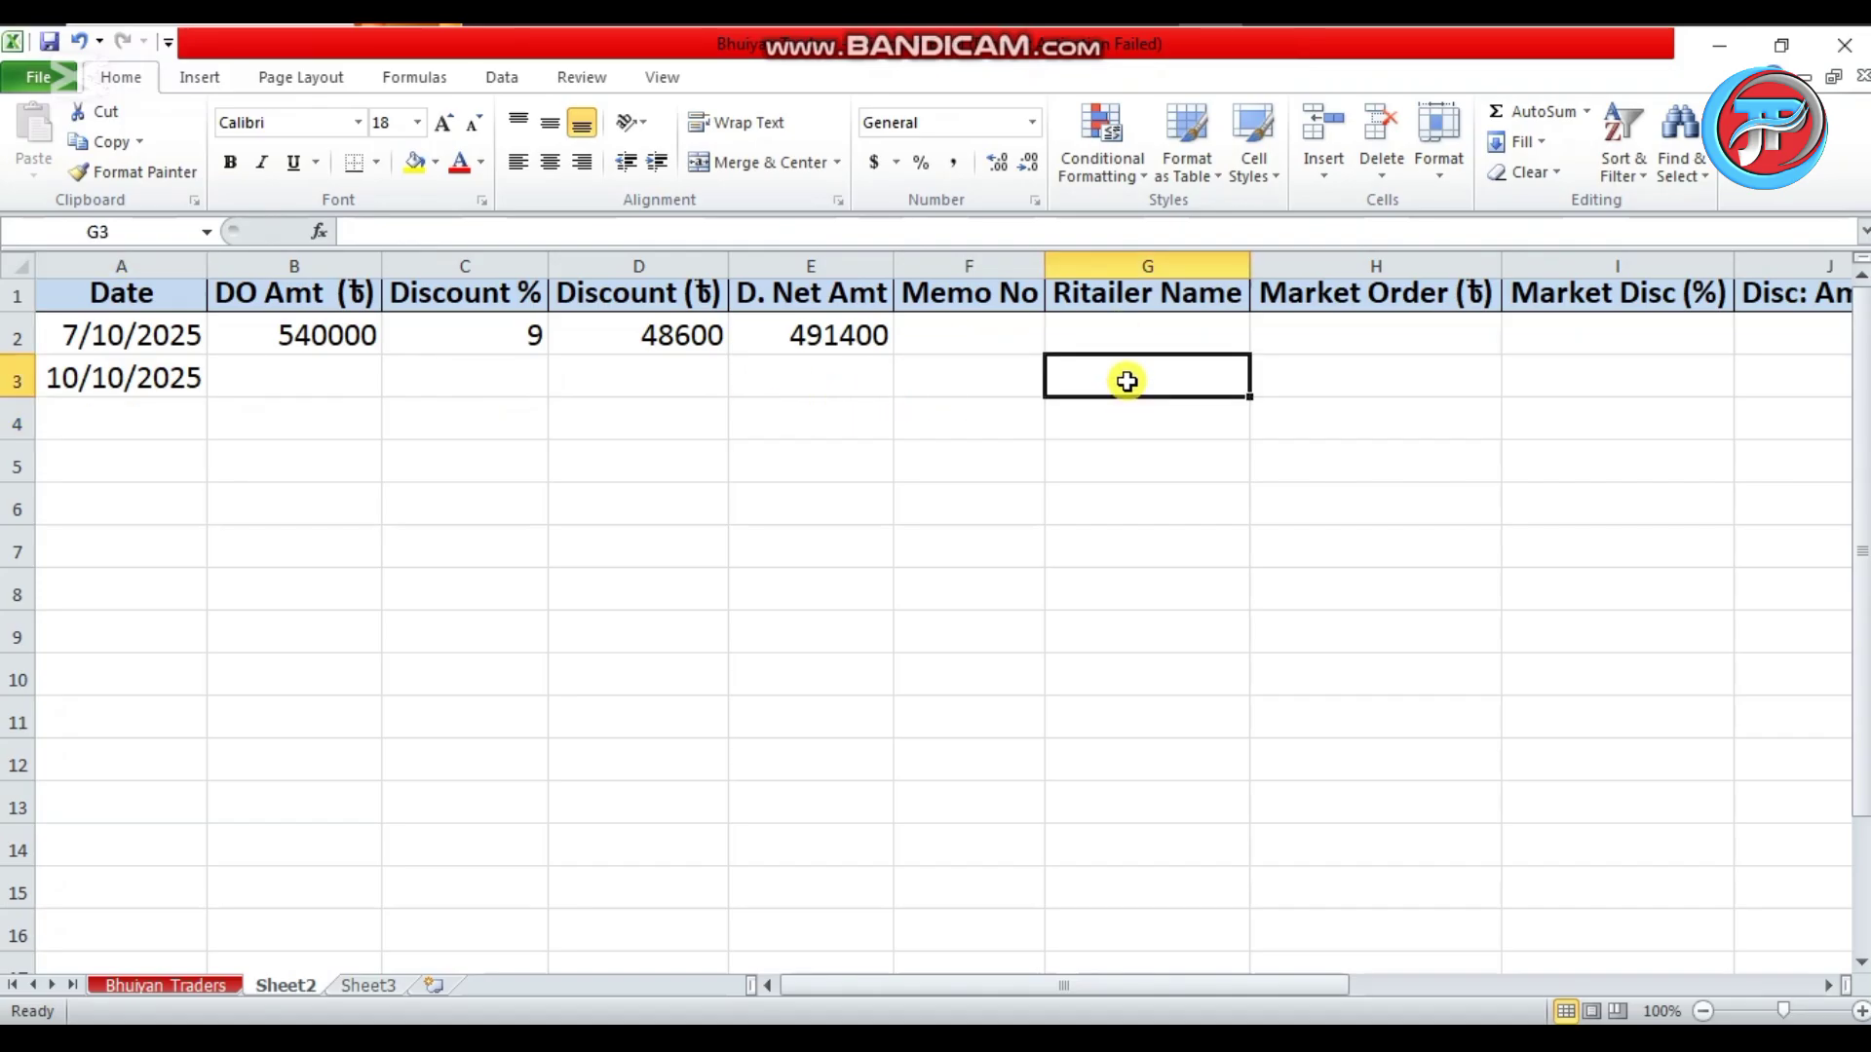
{"action": "type", "text": "islam"}
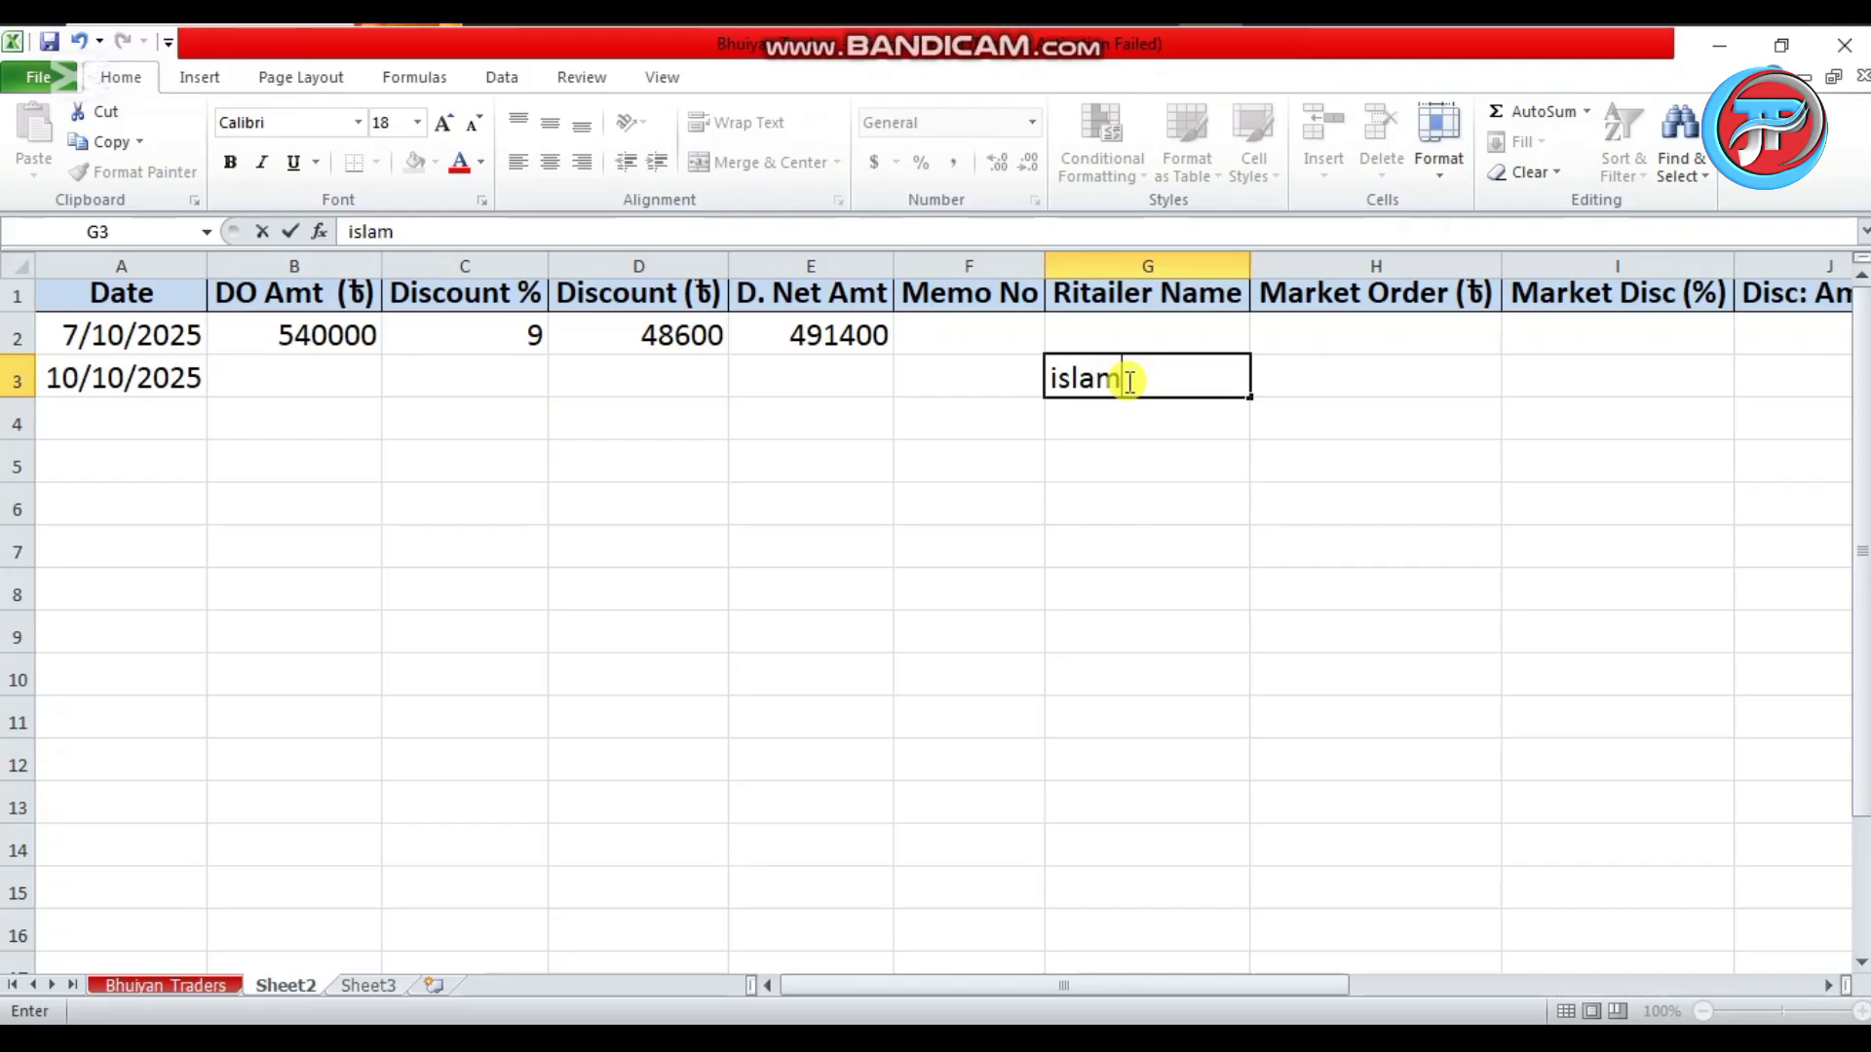
{"action": "left_click", "coordinate": [1125, 368]}
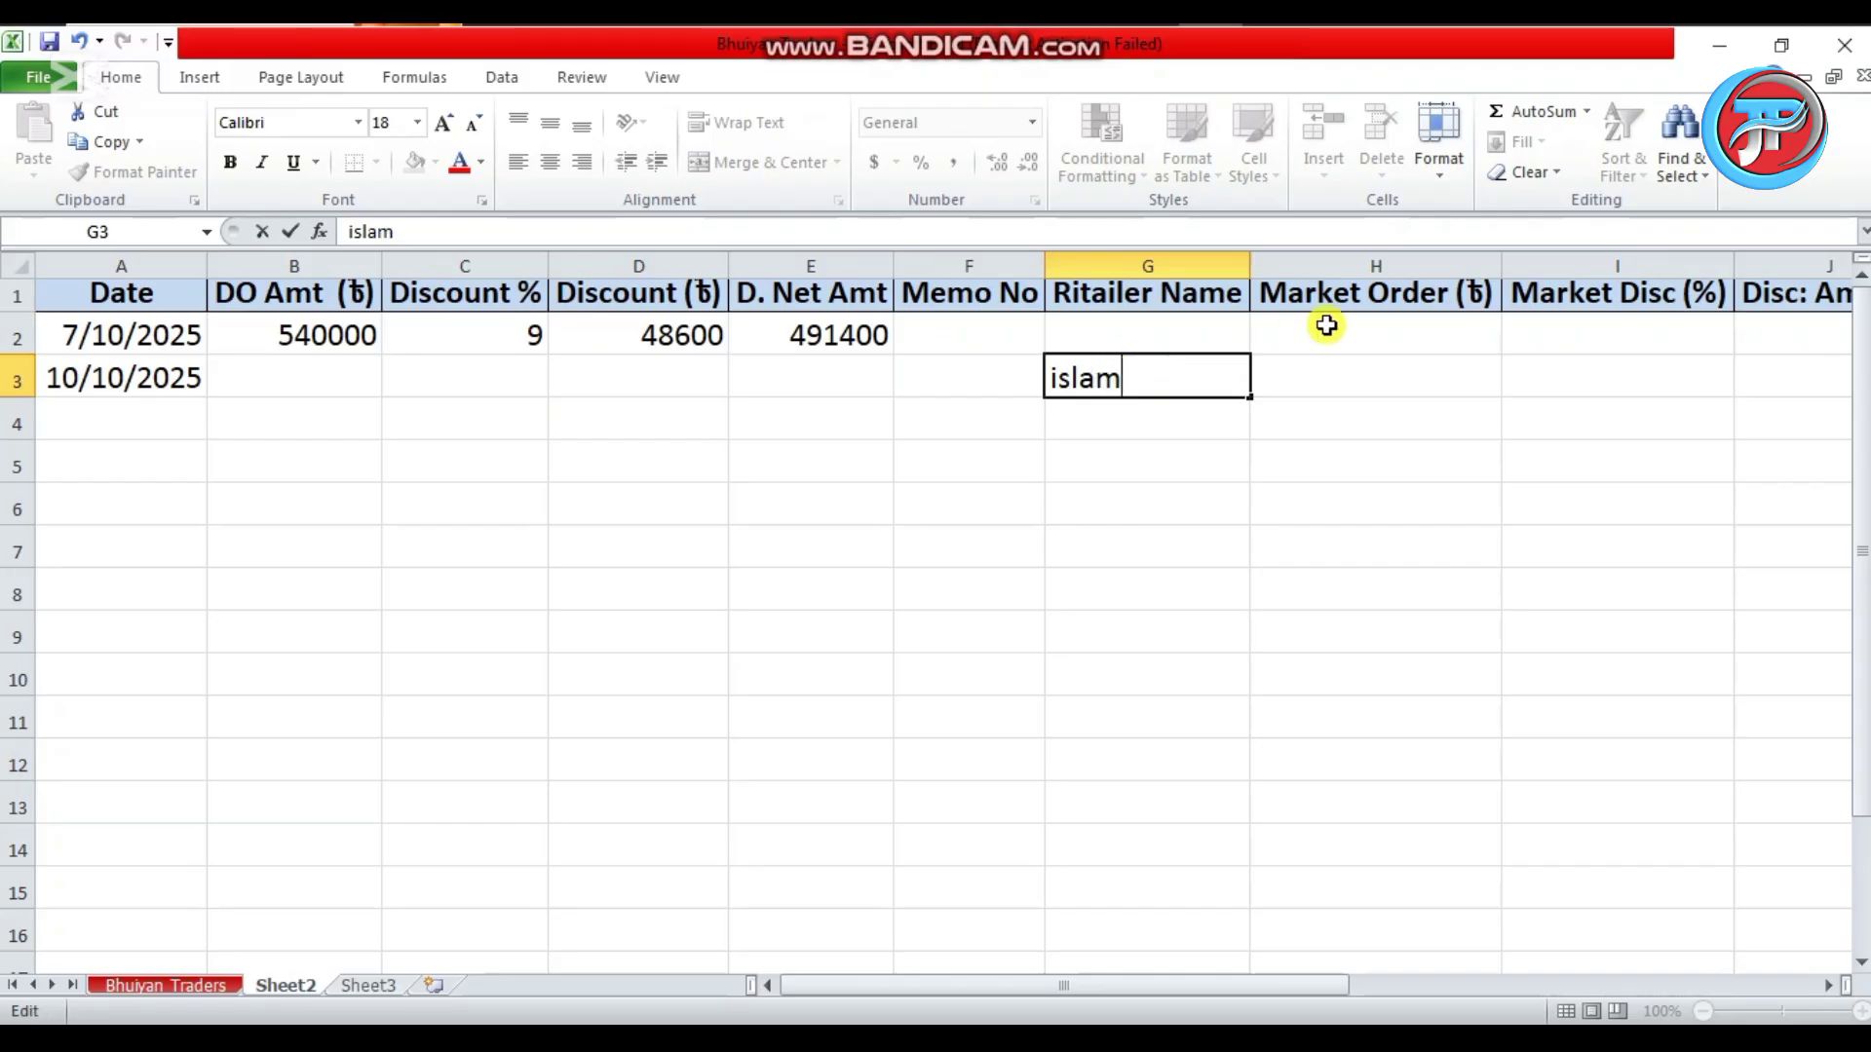
Enter a market order amount of 85500 for the retailer in H3.
{"action": "left_click", "coordinate": [1364, 373]}
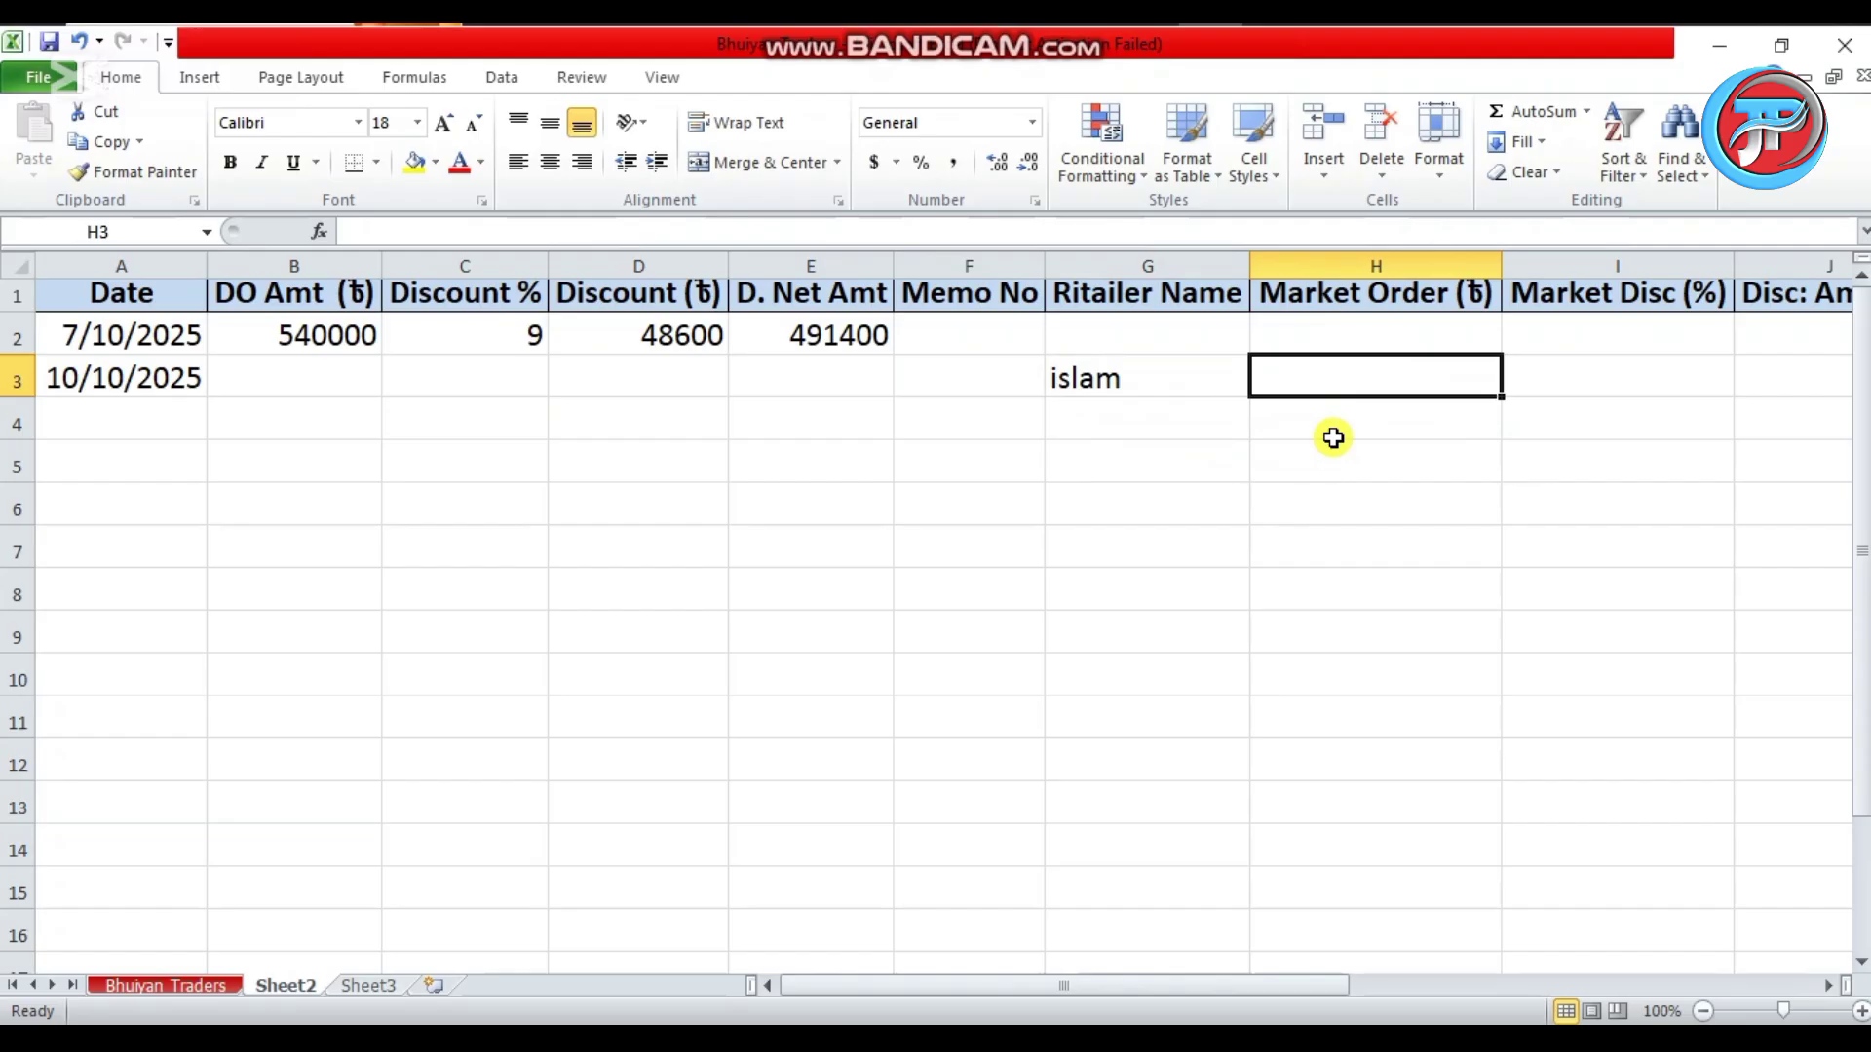
{"action": "type", "text": "855"}
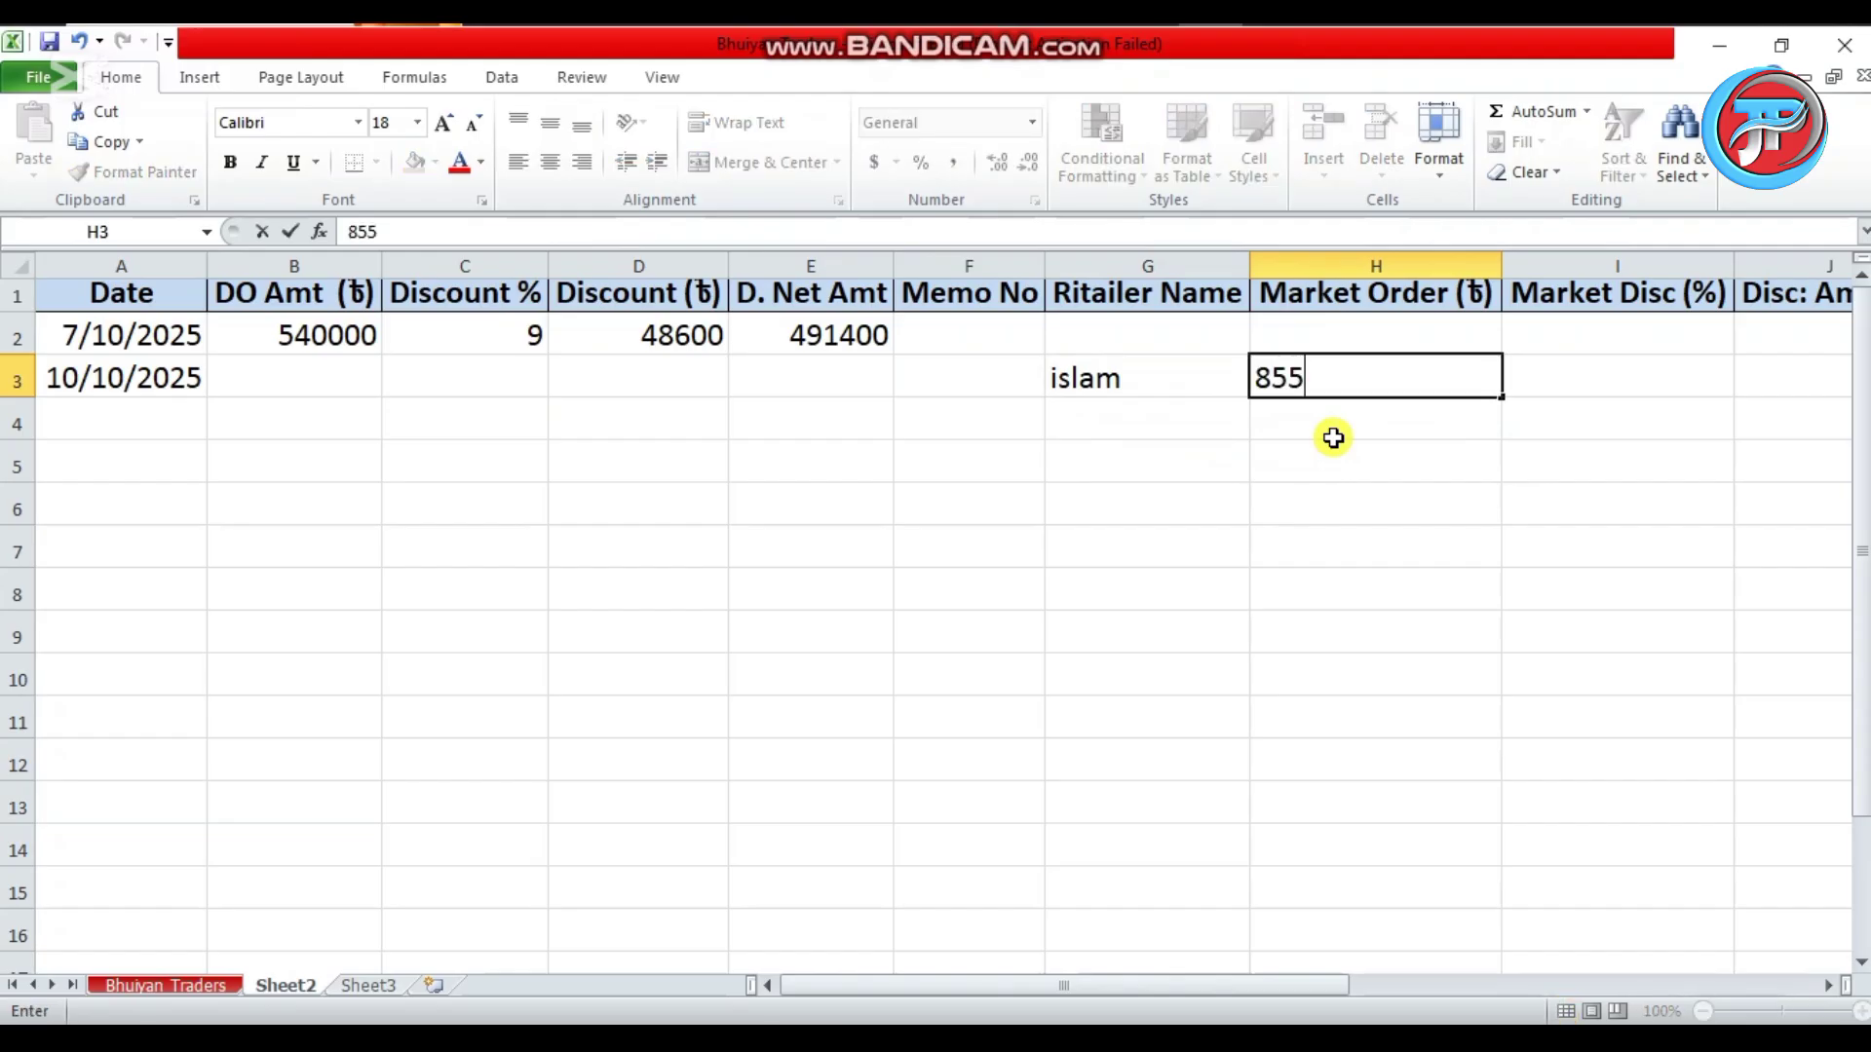
{"action": "type", "text": "00"}
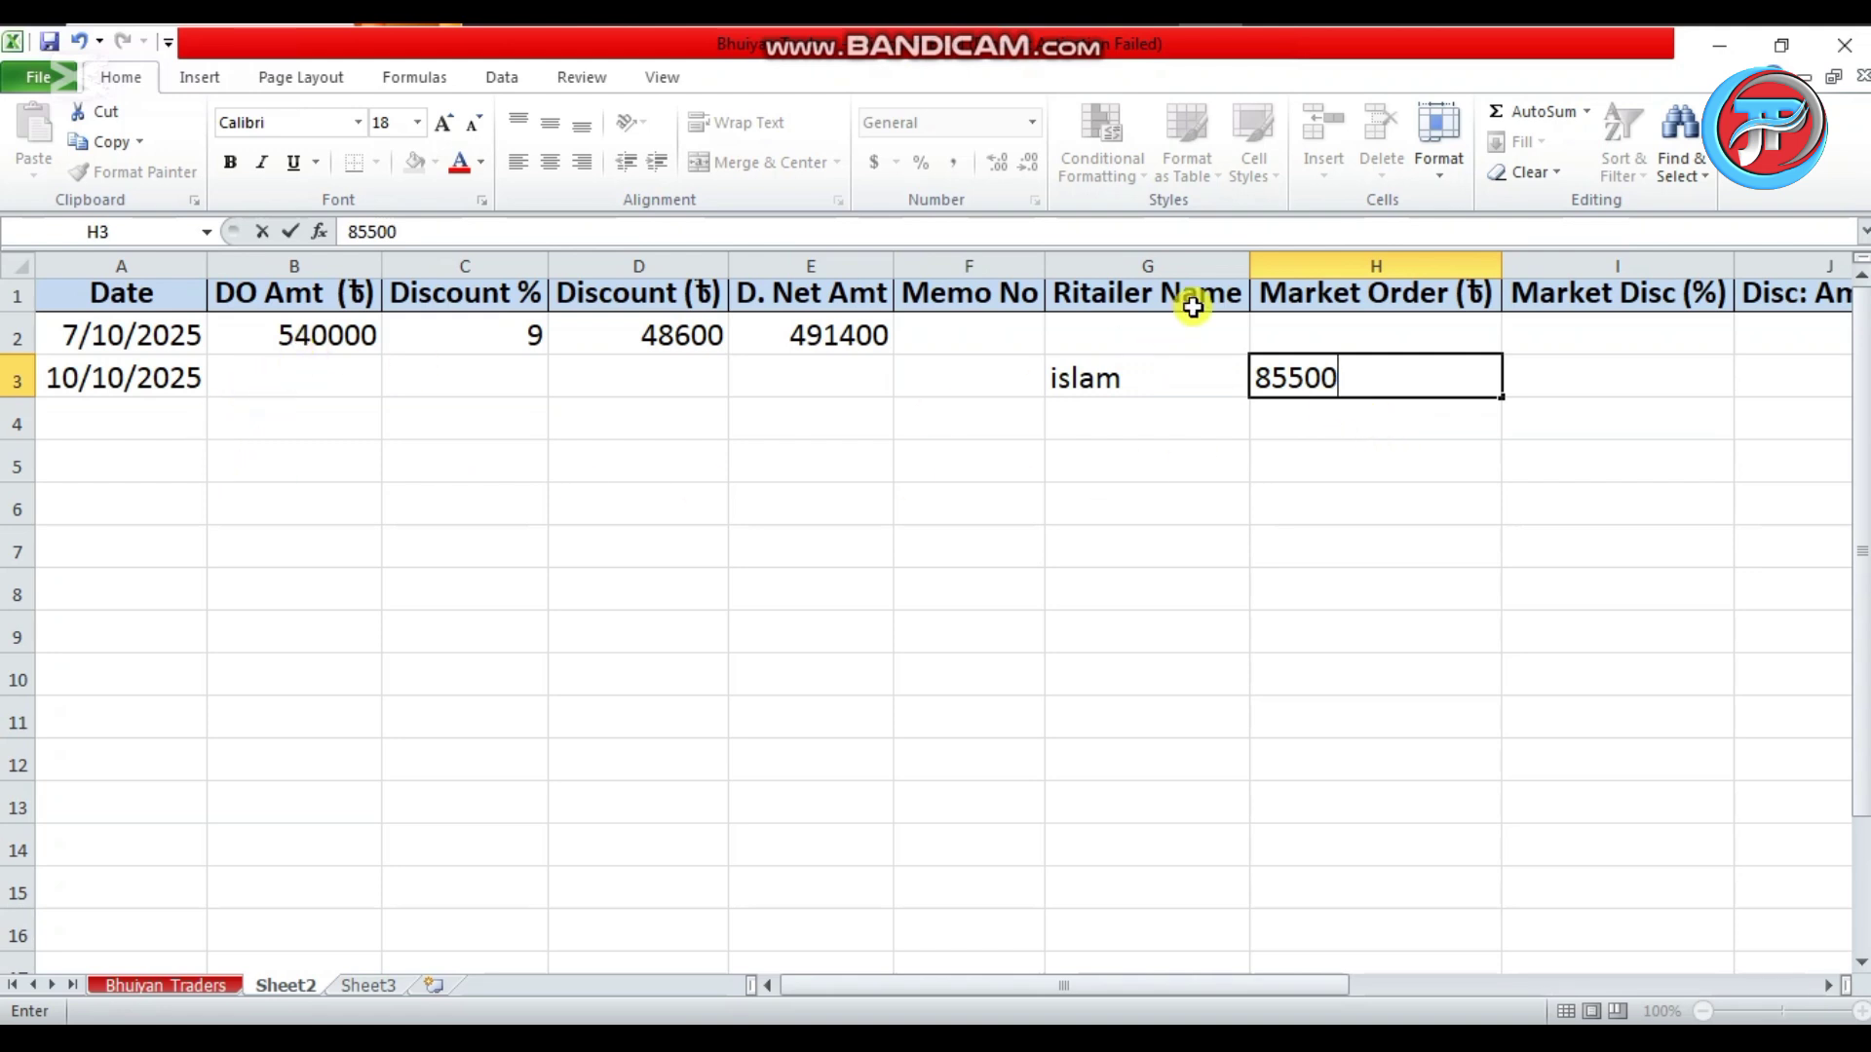
{"action": "left_click_drag", "start_coordinate": [1295, 988], "coordinate": [1348, 988]}
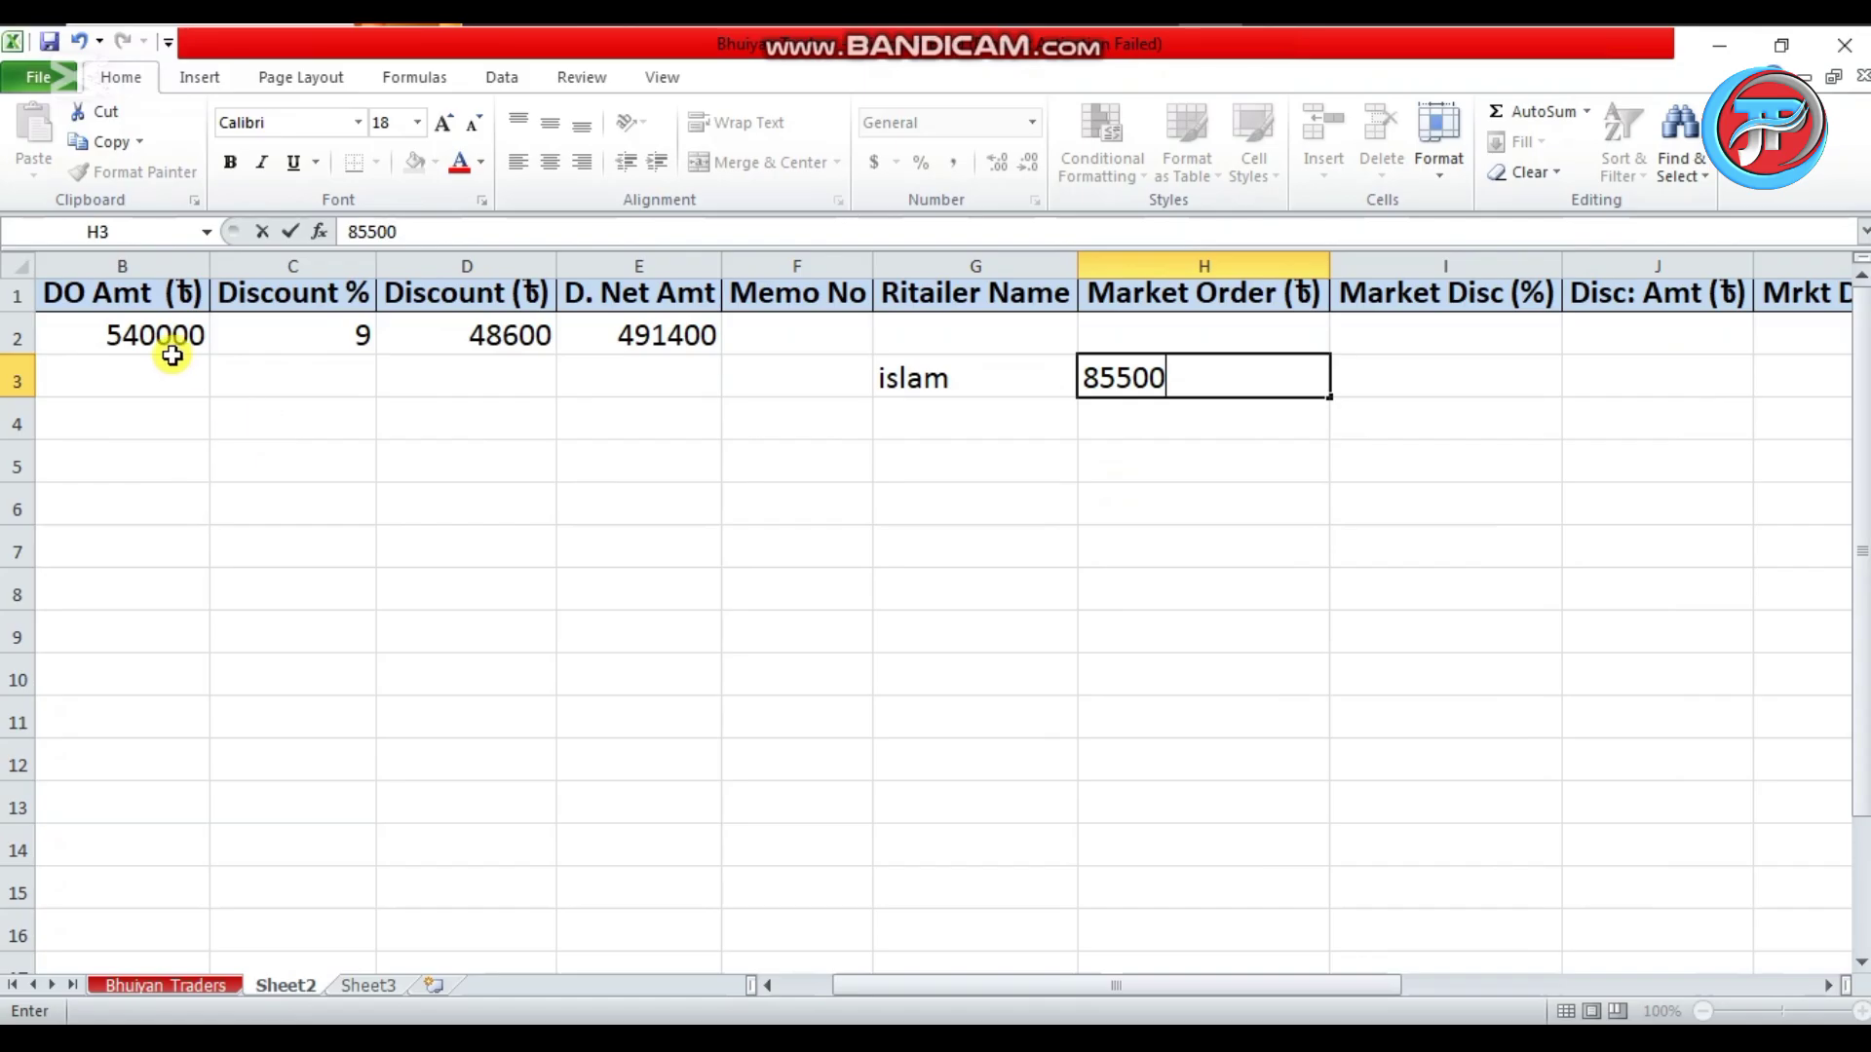
{"action": "left_click", "coordinate": [1225, 413]}
{"action": "left_click", "coordinate": [1252, 376]}
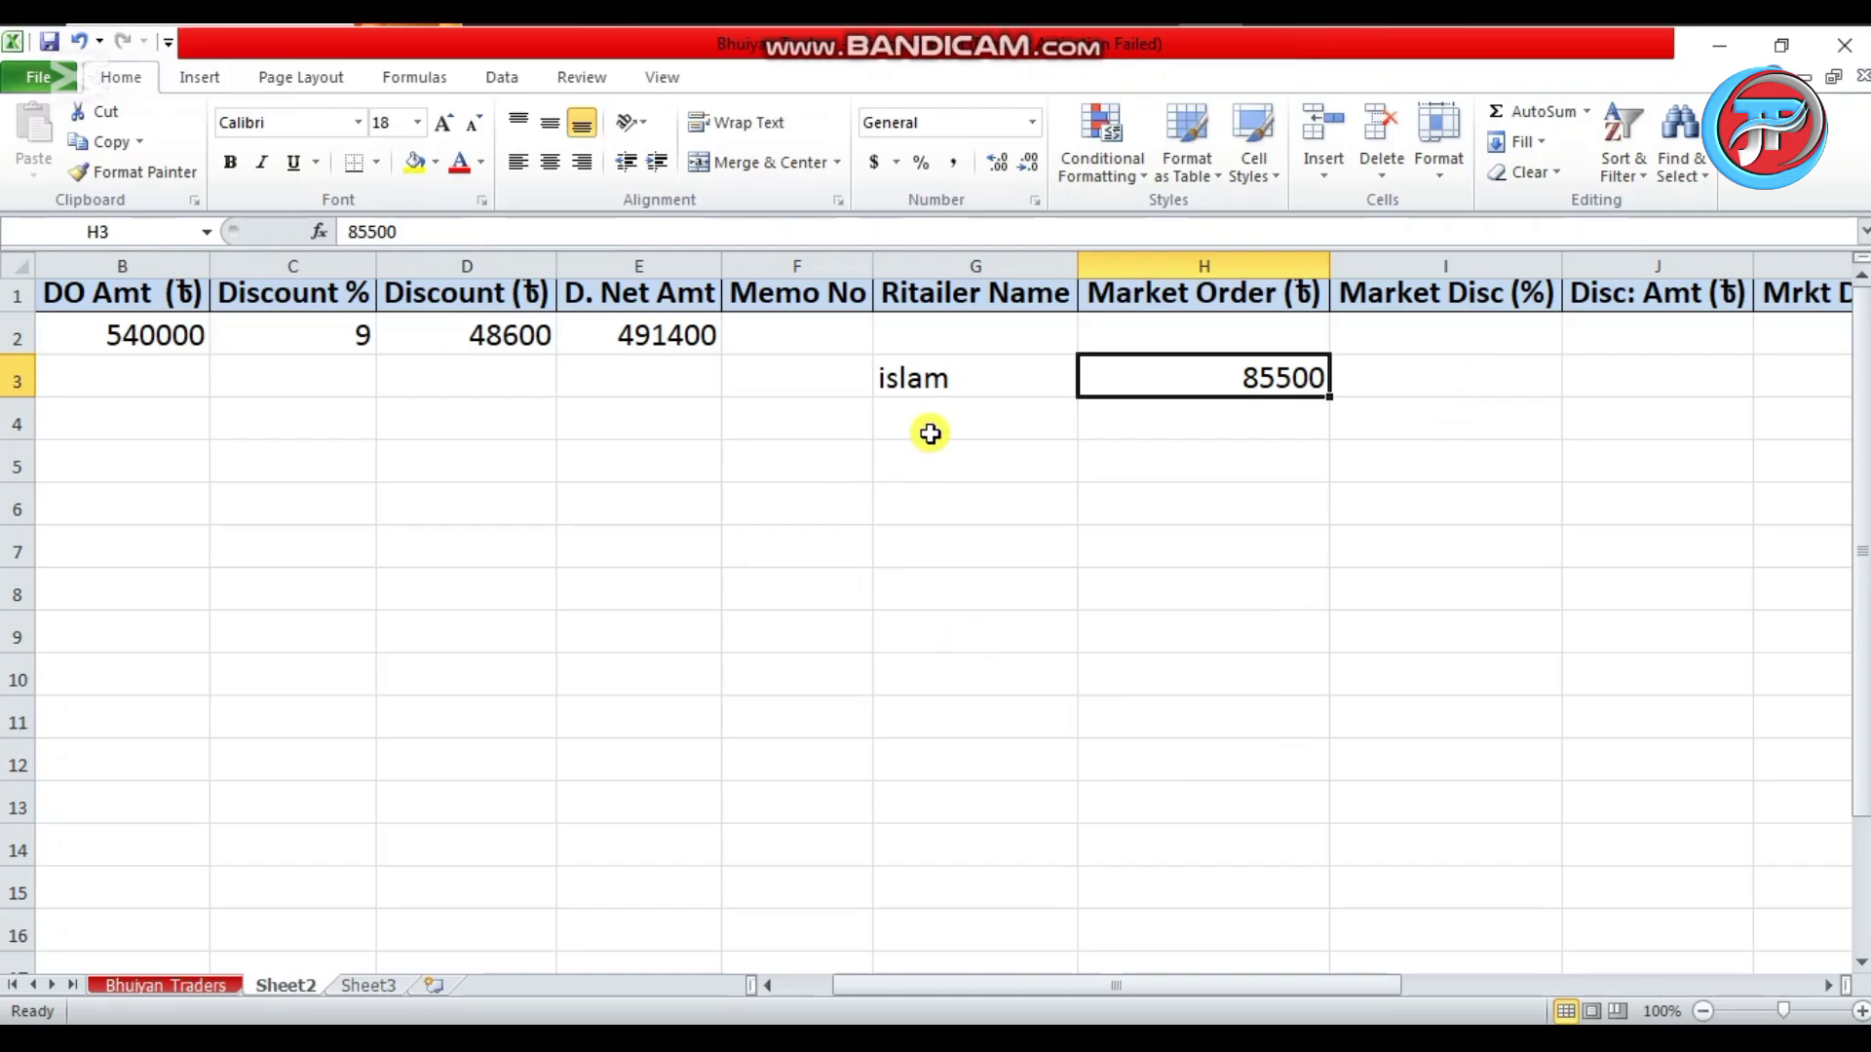
{"action": "left_click_drag", "start_coordinate": [1302, 988], "coordinate": [1354, 989]}
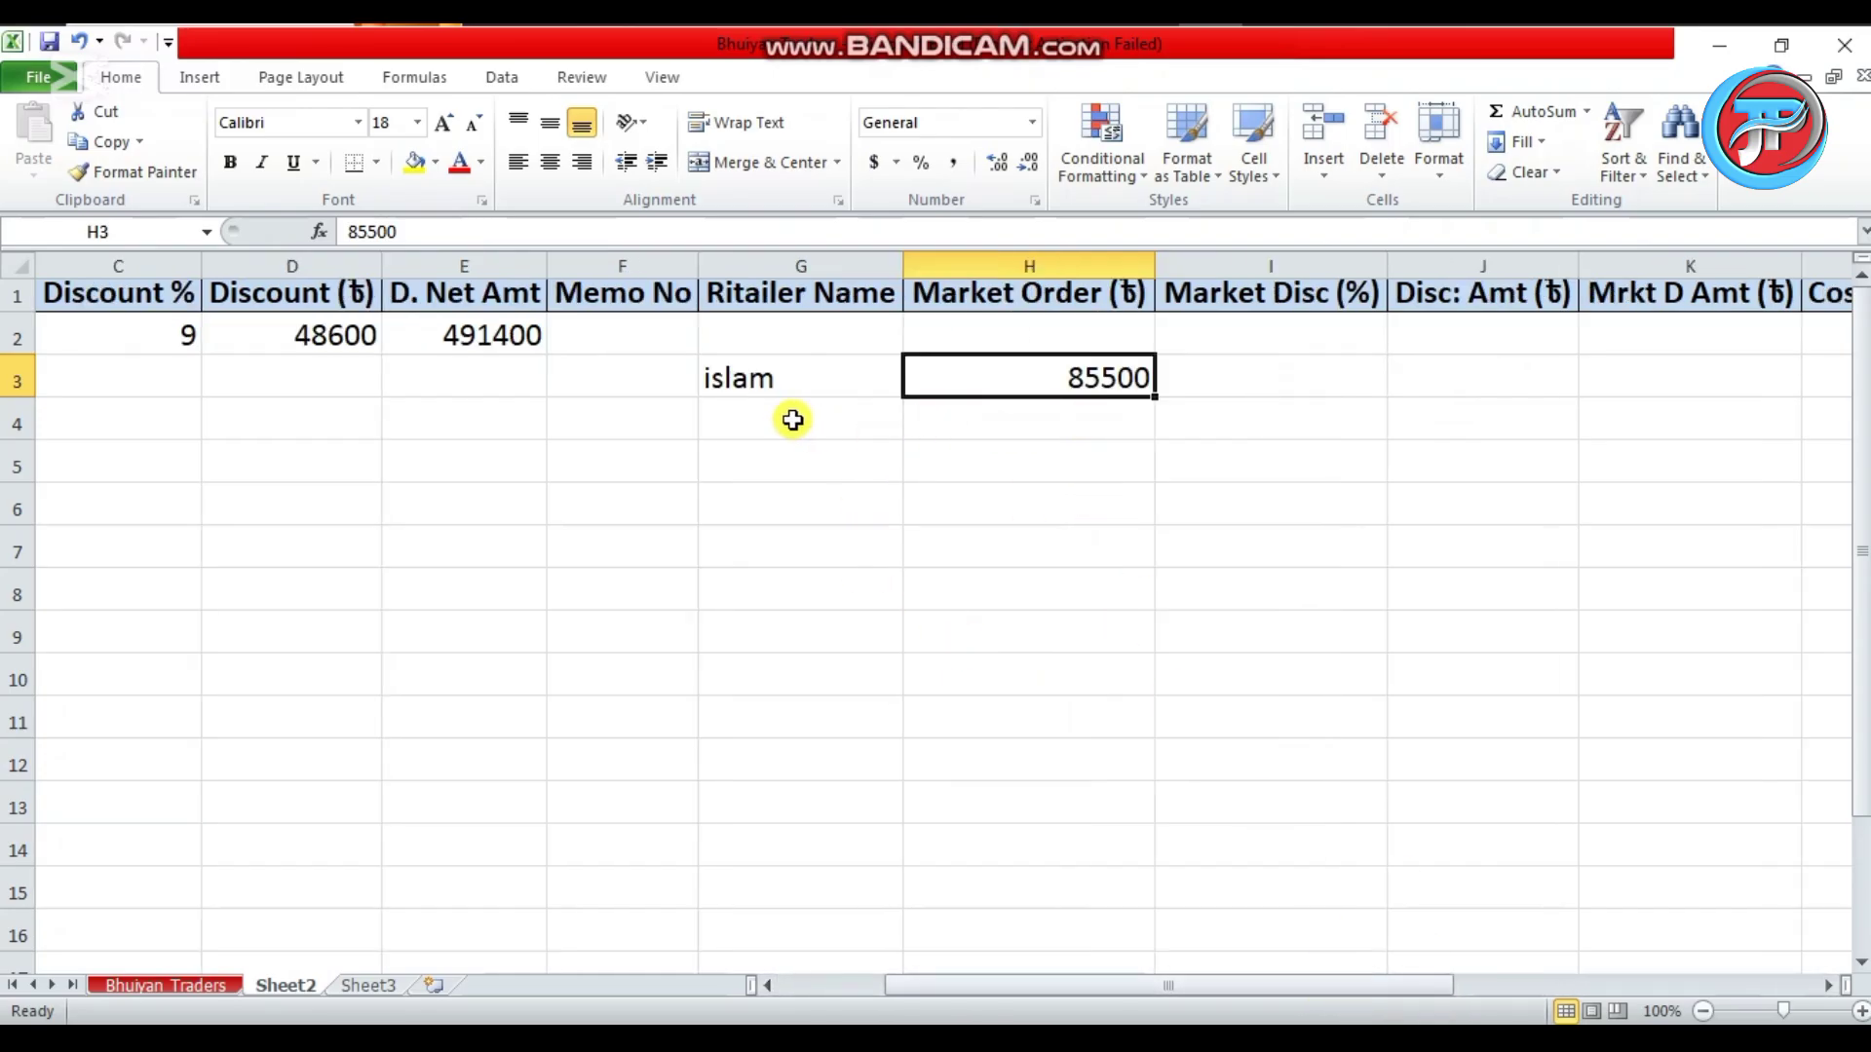
Enter a market discount percentage of 8 for the retailer in I3.
{"action": "key", "text": "Right"}
{"action": "type", "text": "8"}
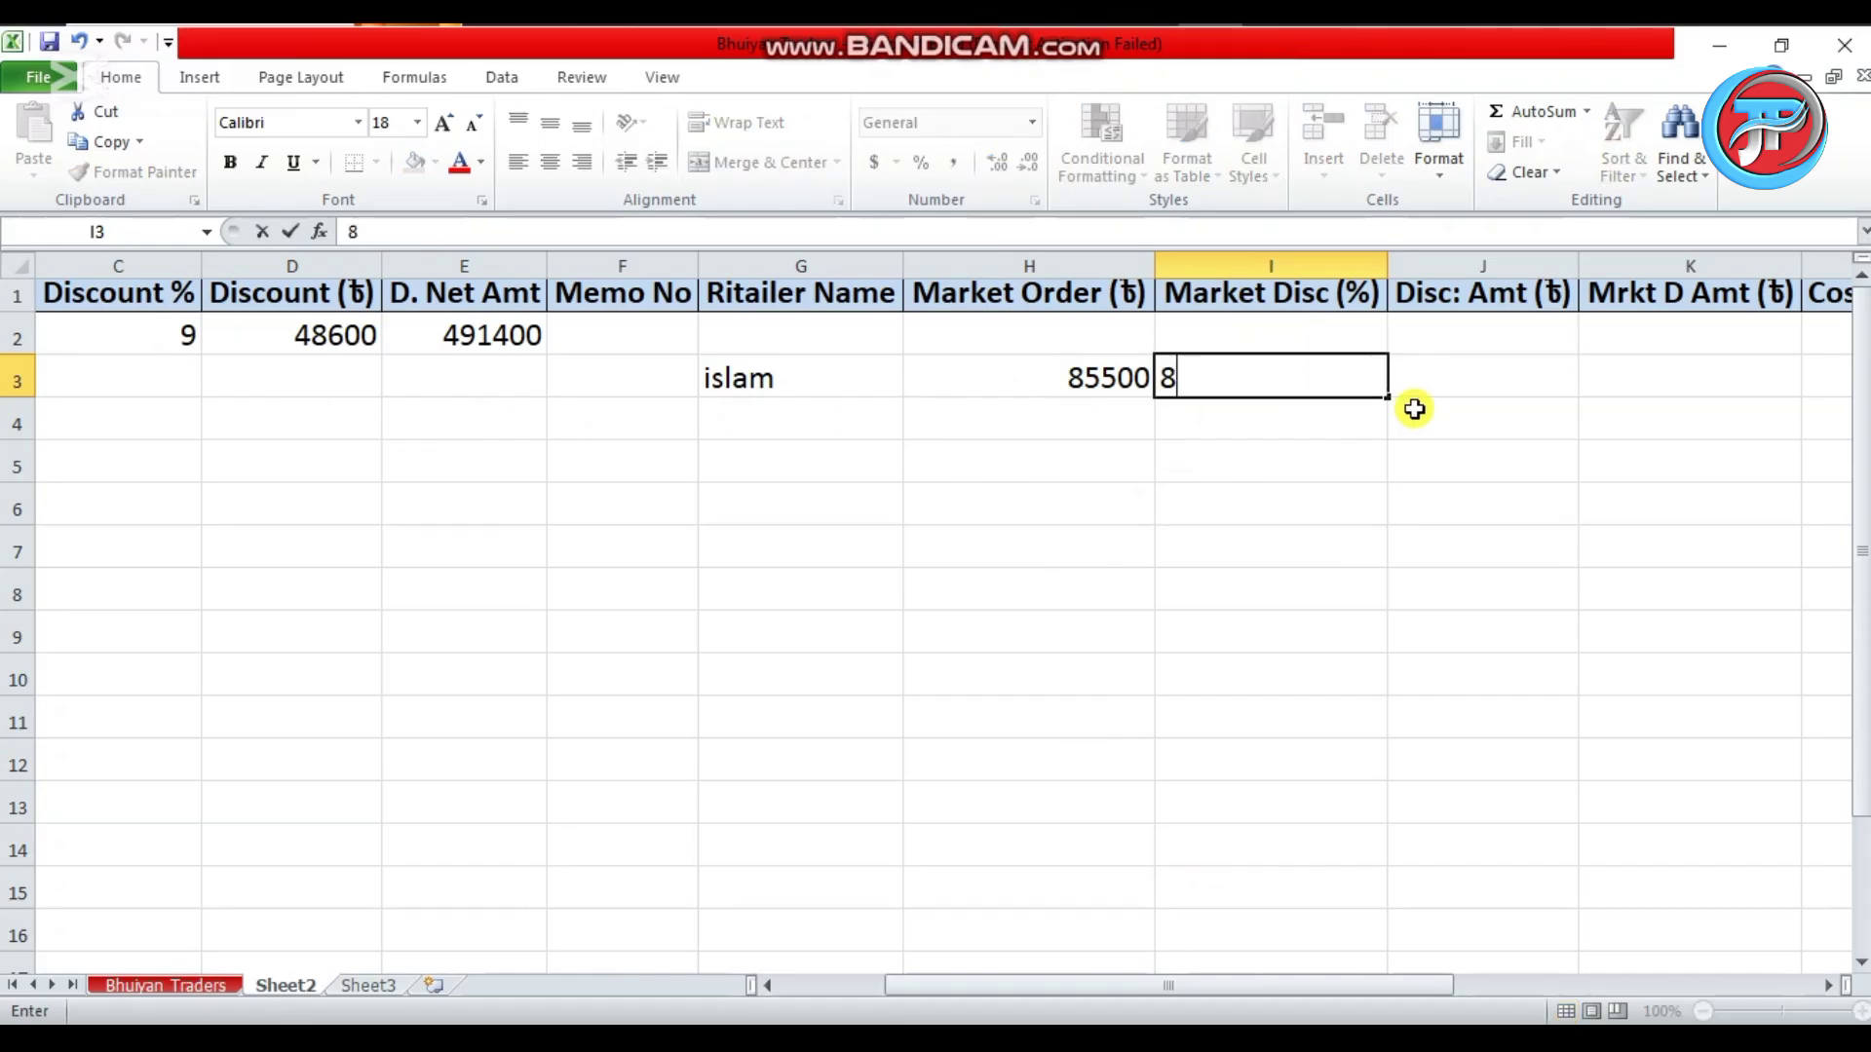
{"action": "key", "text": "Right"}
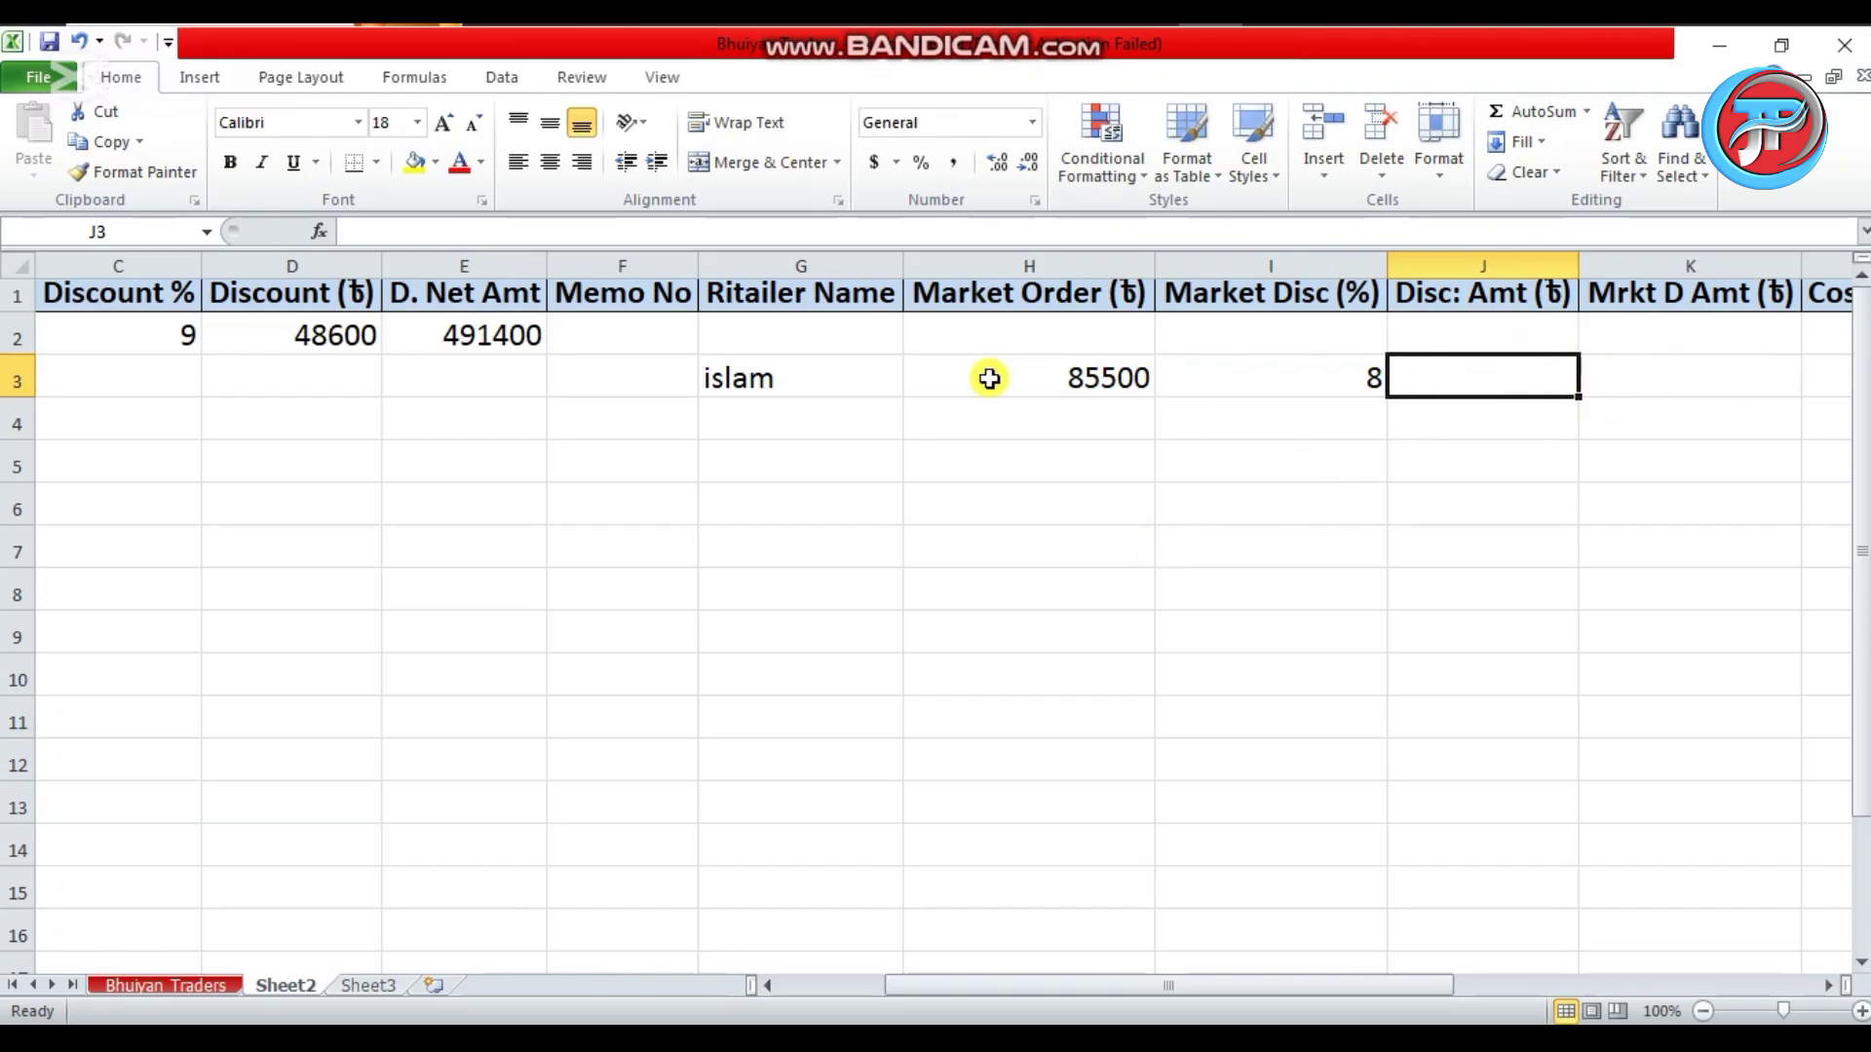
Calculate the market discount amount in J3 with the formula =I3*h3/100, following the pattern of the discount formula in D2.
{"action": "left_click", "coordinate": [321, 341]}
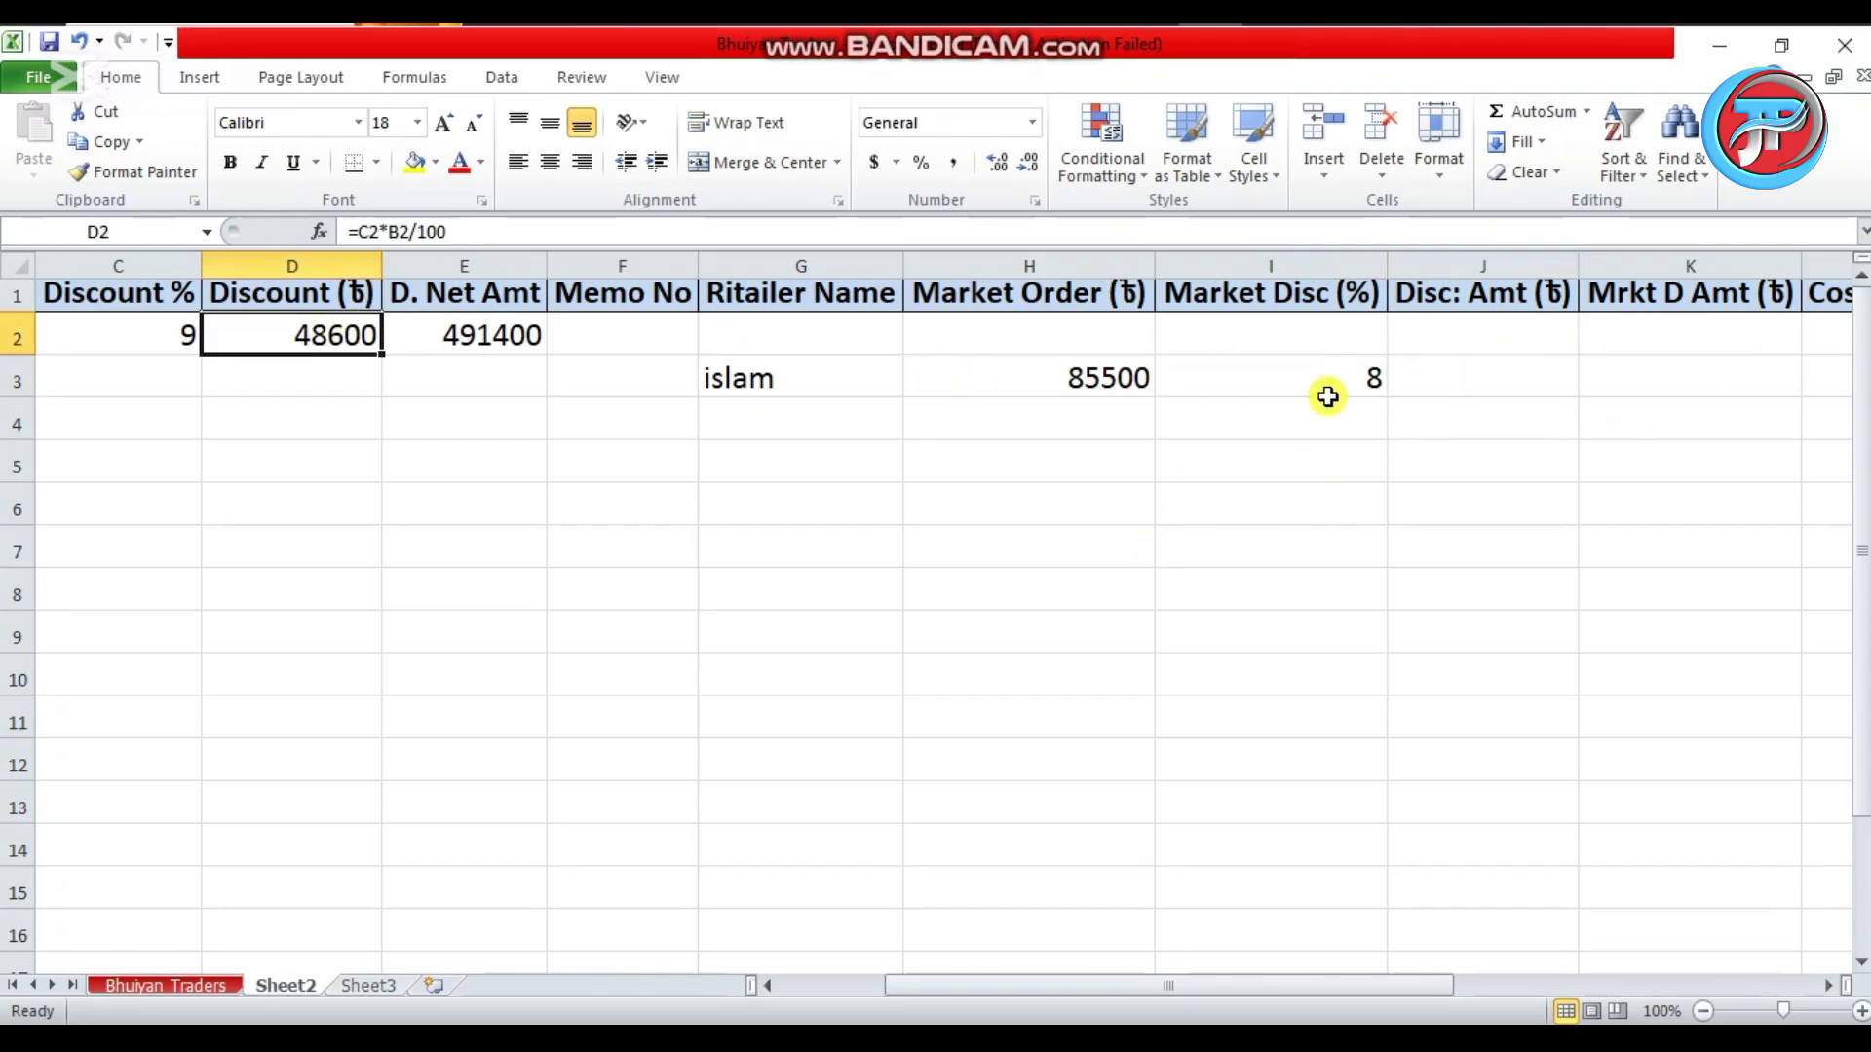
{"action": "left_click", "coordinate": [1423, 390]}
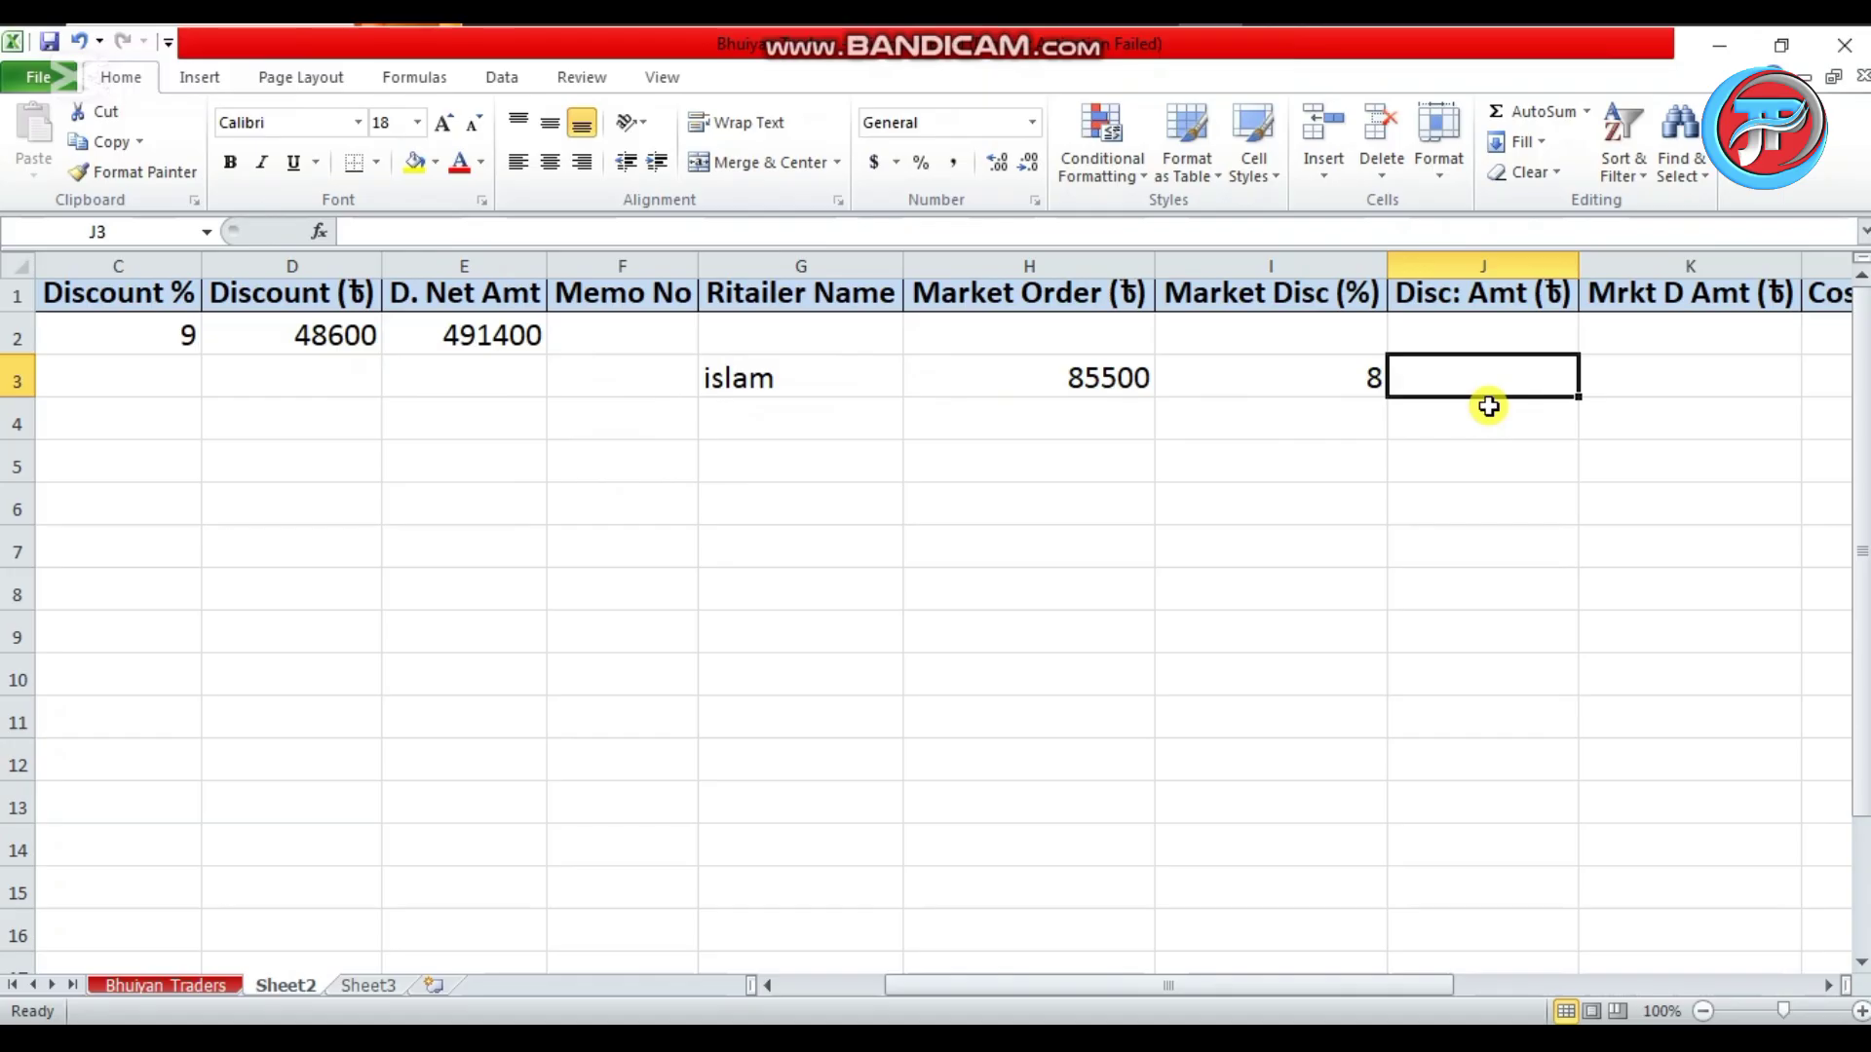
{"action": "type", "text": "="}
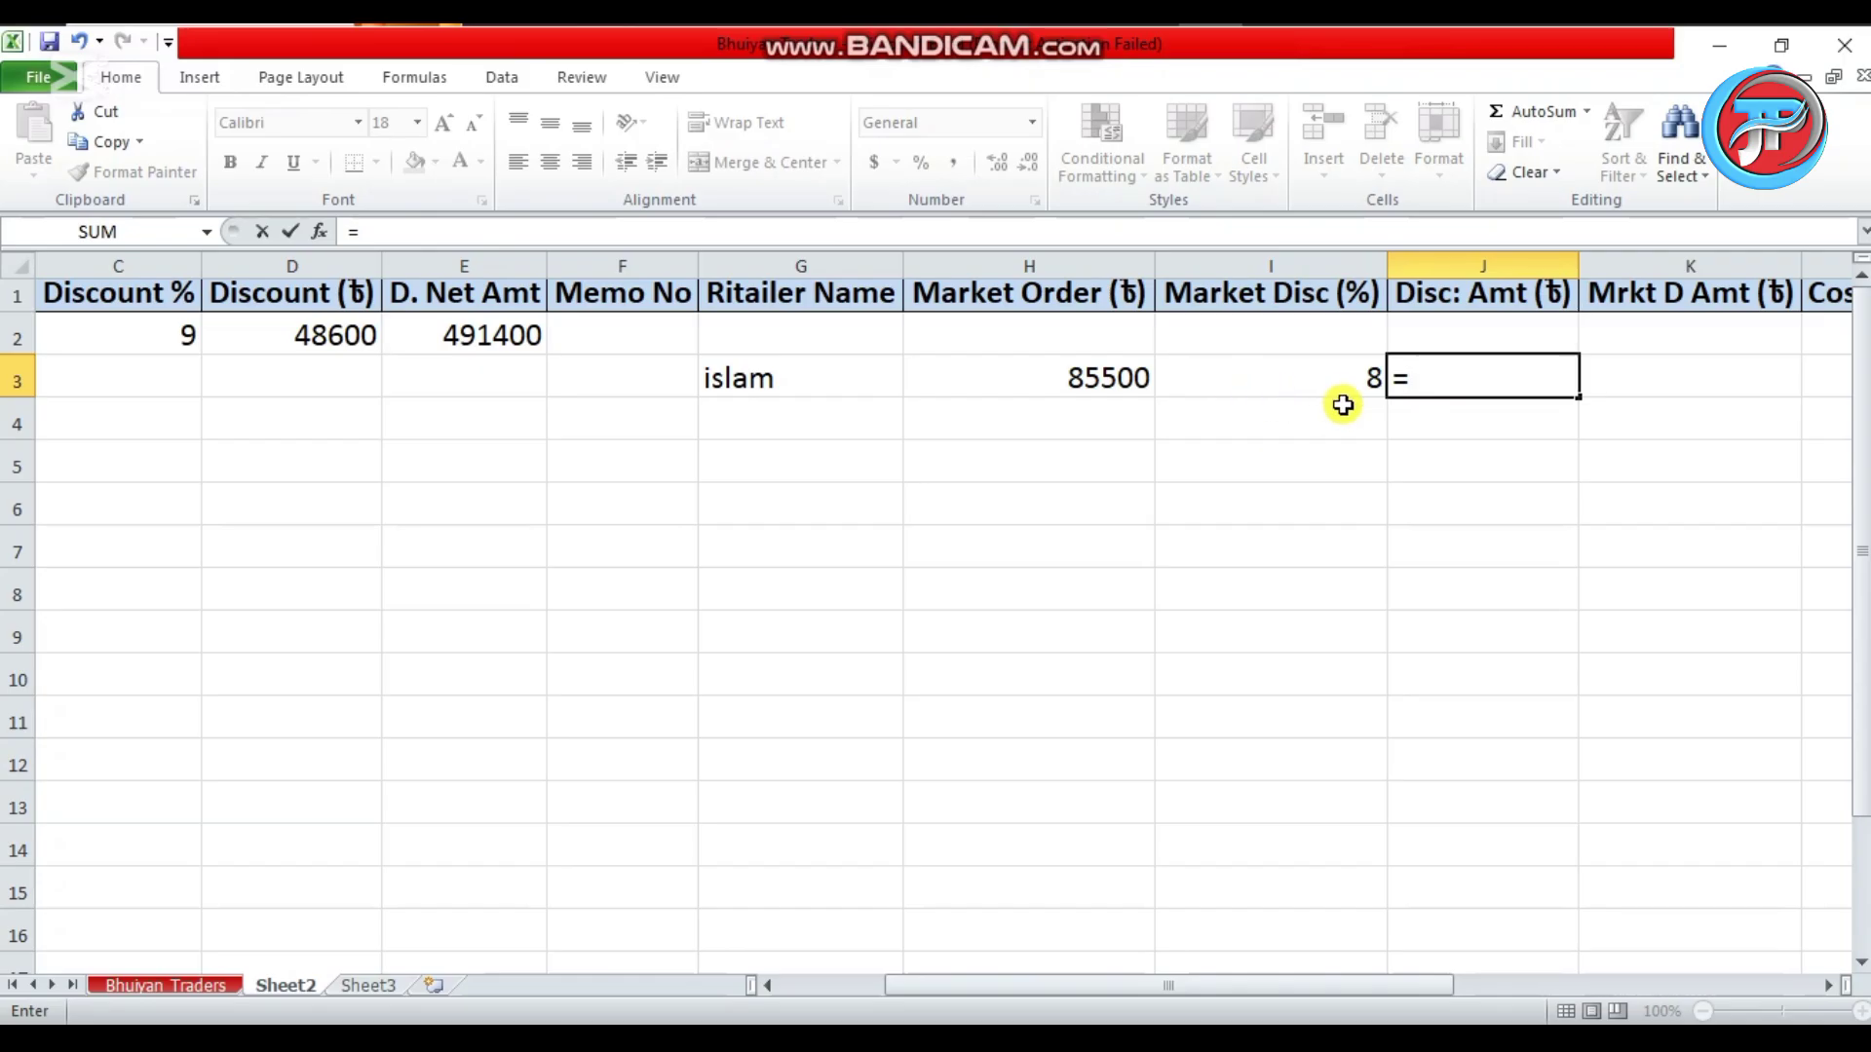
{"action": "left_click", "coordinate": [1302, 264]}
{"action": "left_click", "coordinate": [1348, 379]}
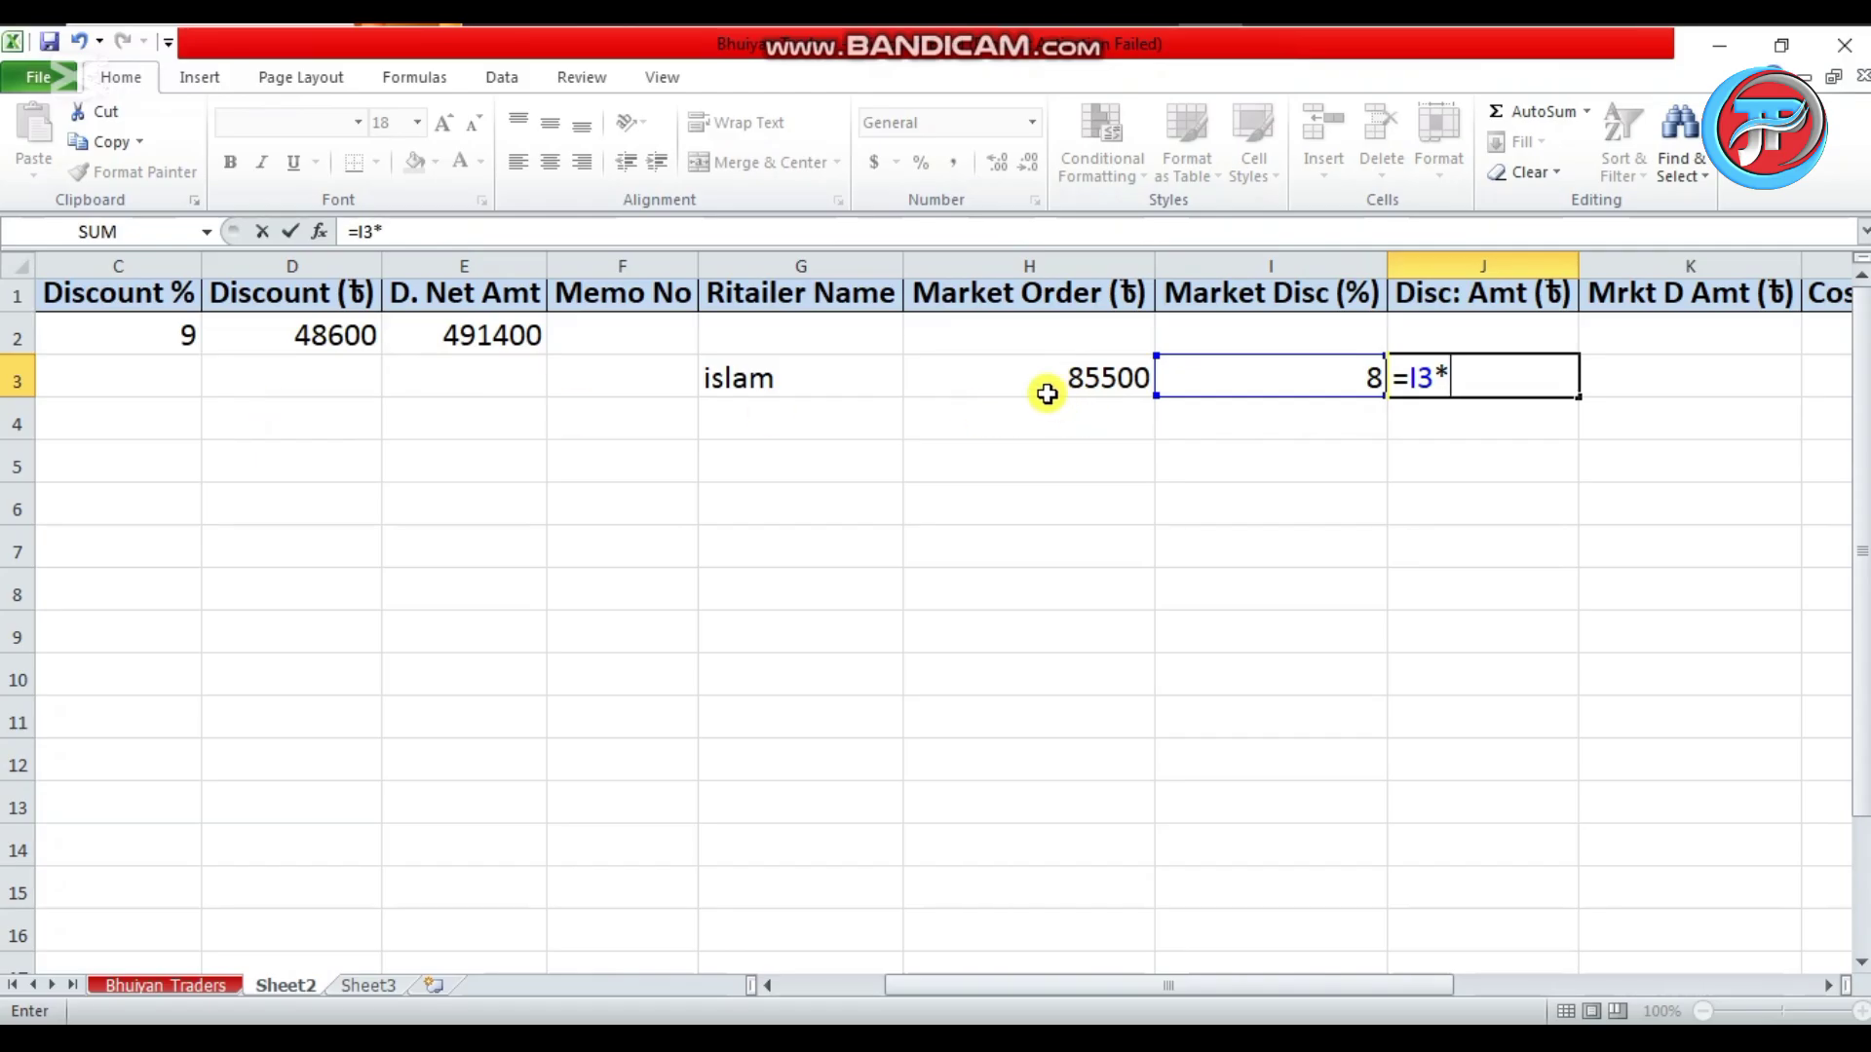
{"action": "type", "text": "3"}
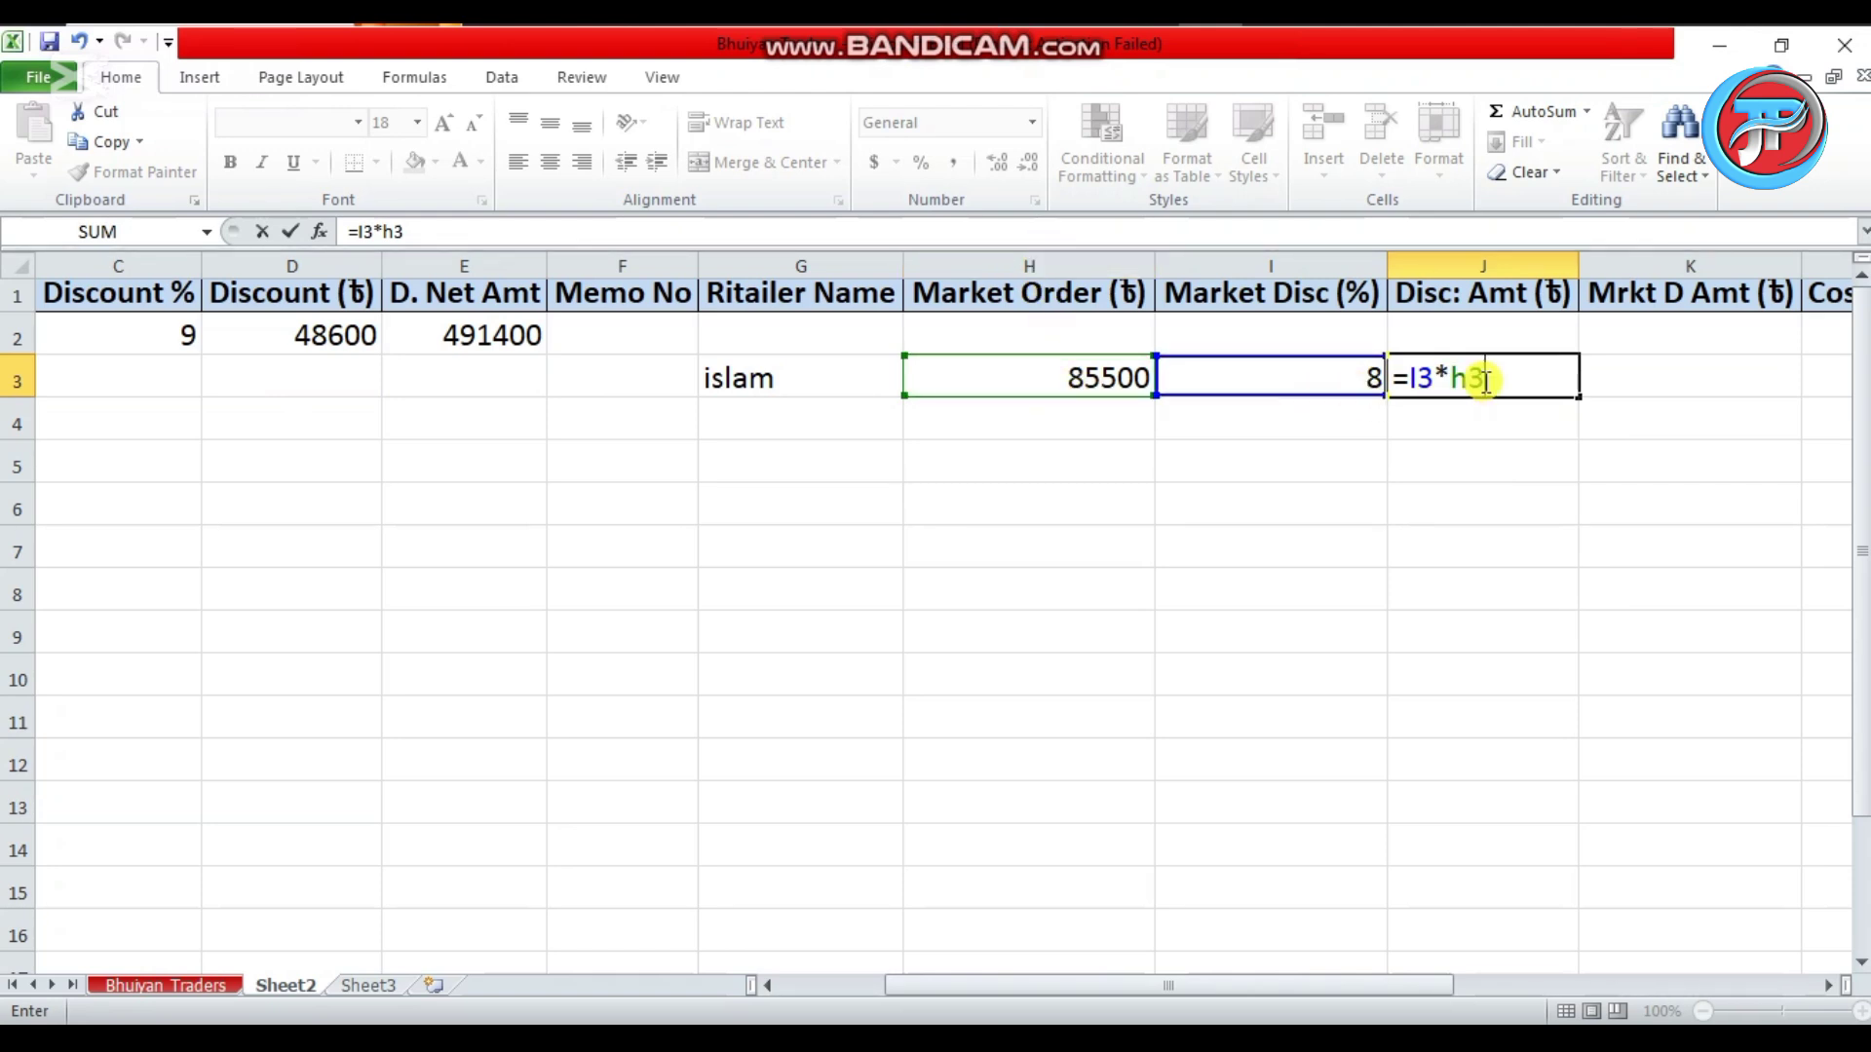
{"action": "type", "text": "/100"}
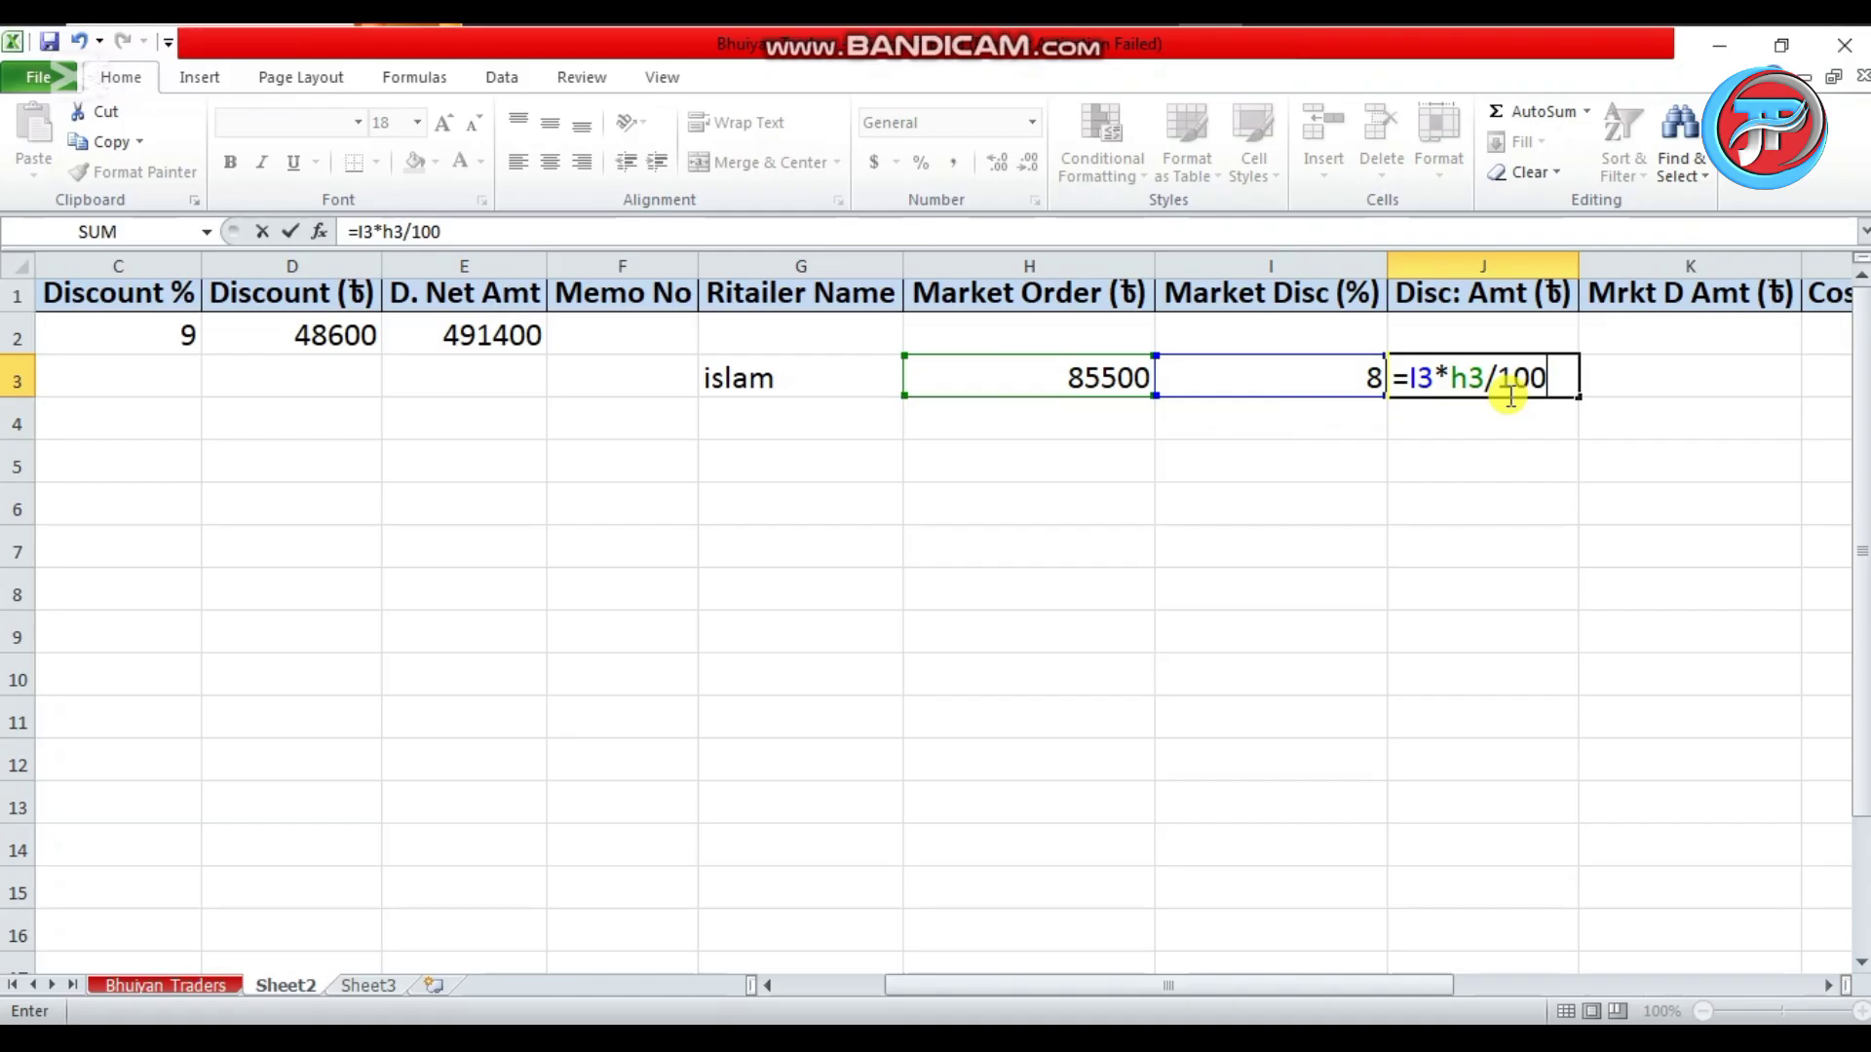
{"action": "key", "text": "Return"}
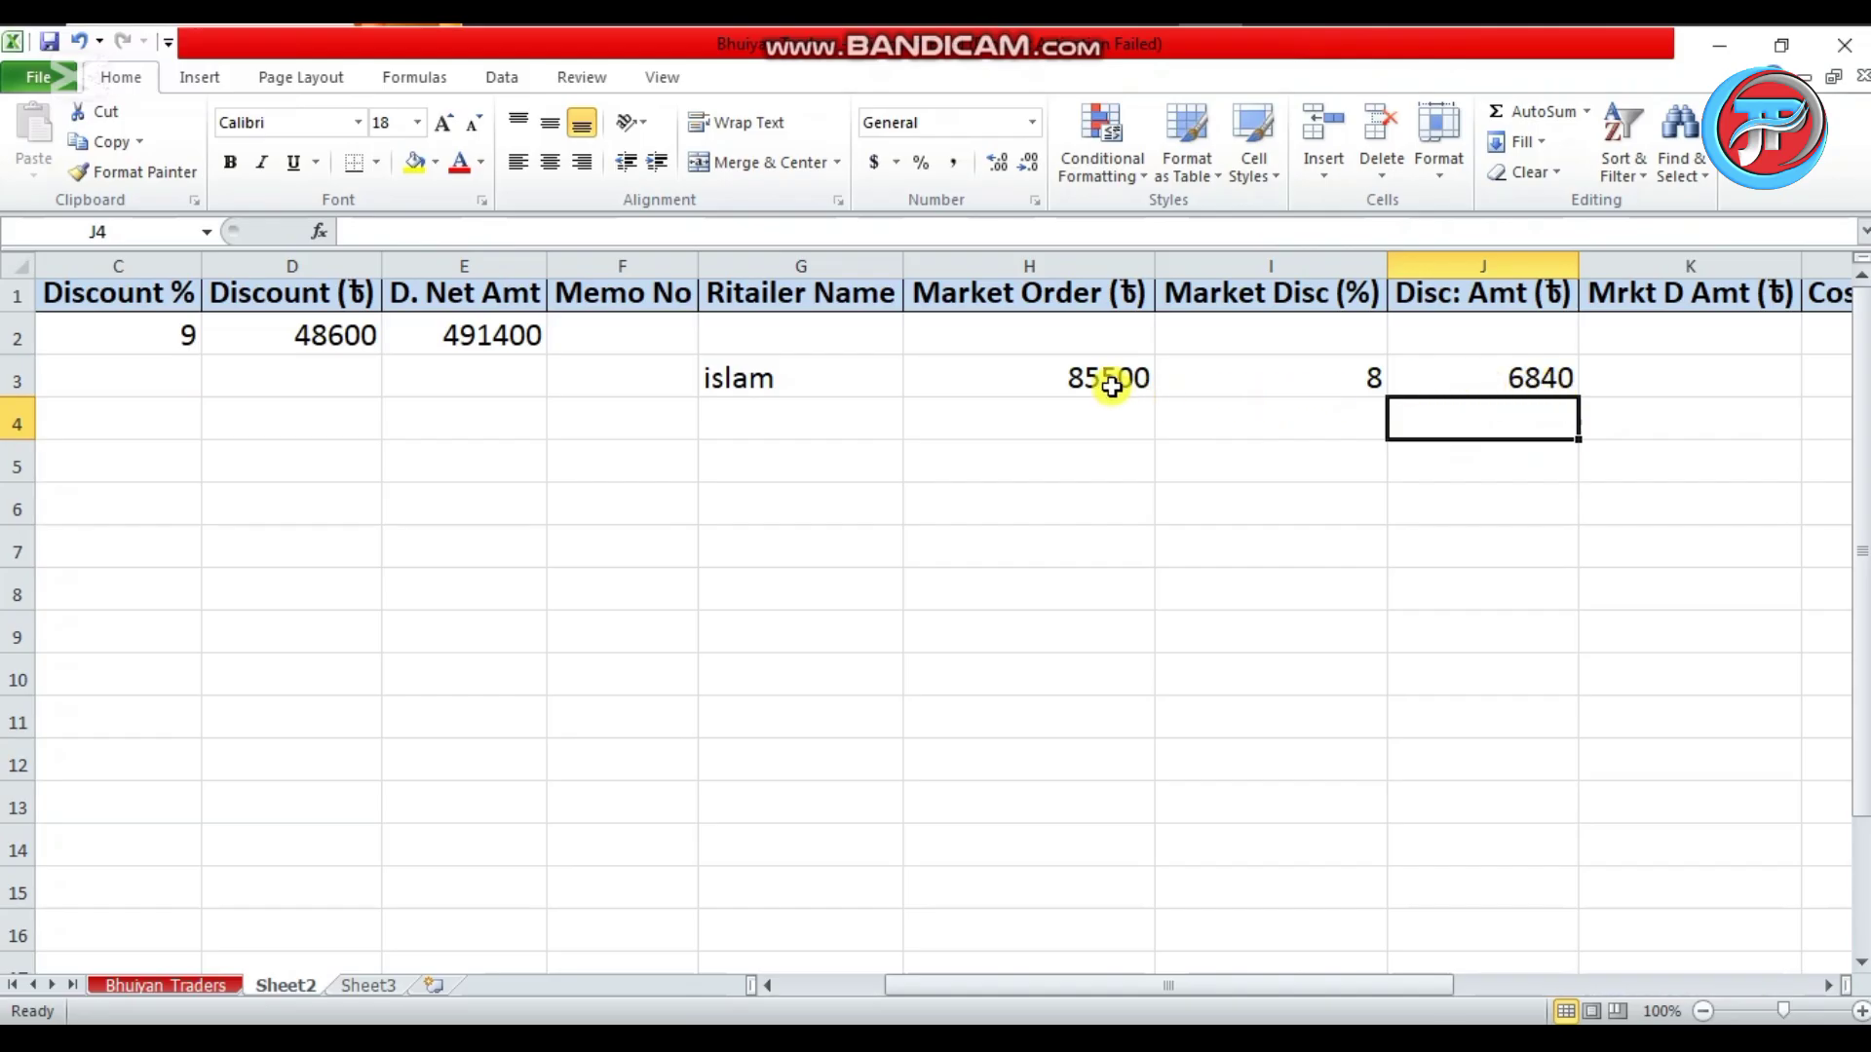
Calculate the market amount after discount in K3 with the formula =h3-j3.
{"action": "left_click_drag", "start_coordinate": [1382, 992], "coordinate": [1423, 979]}
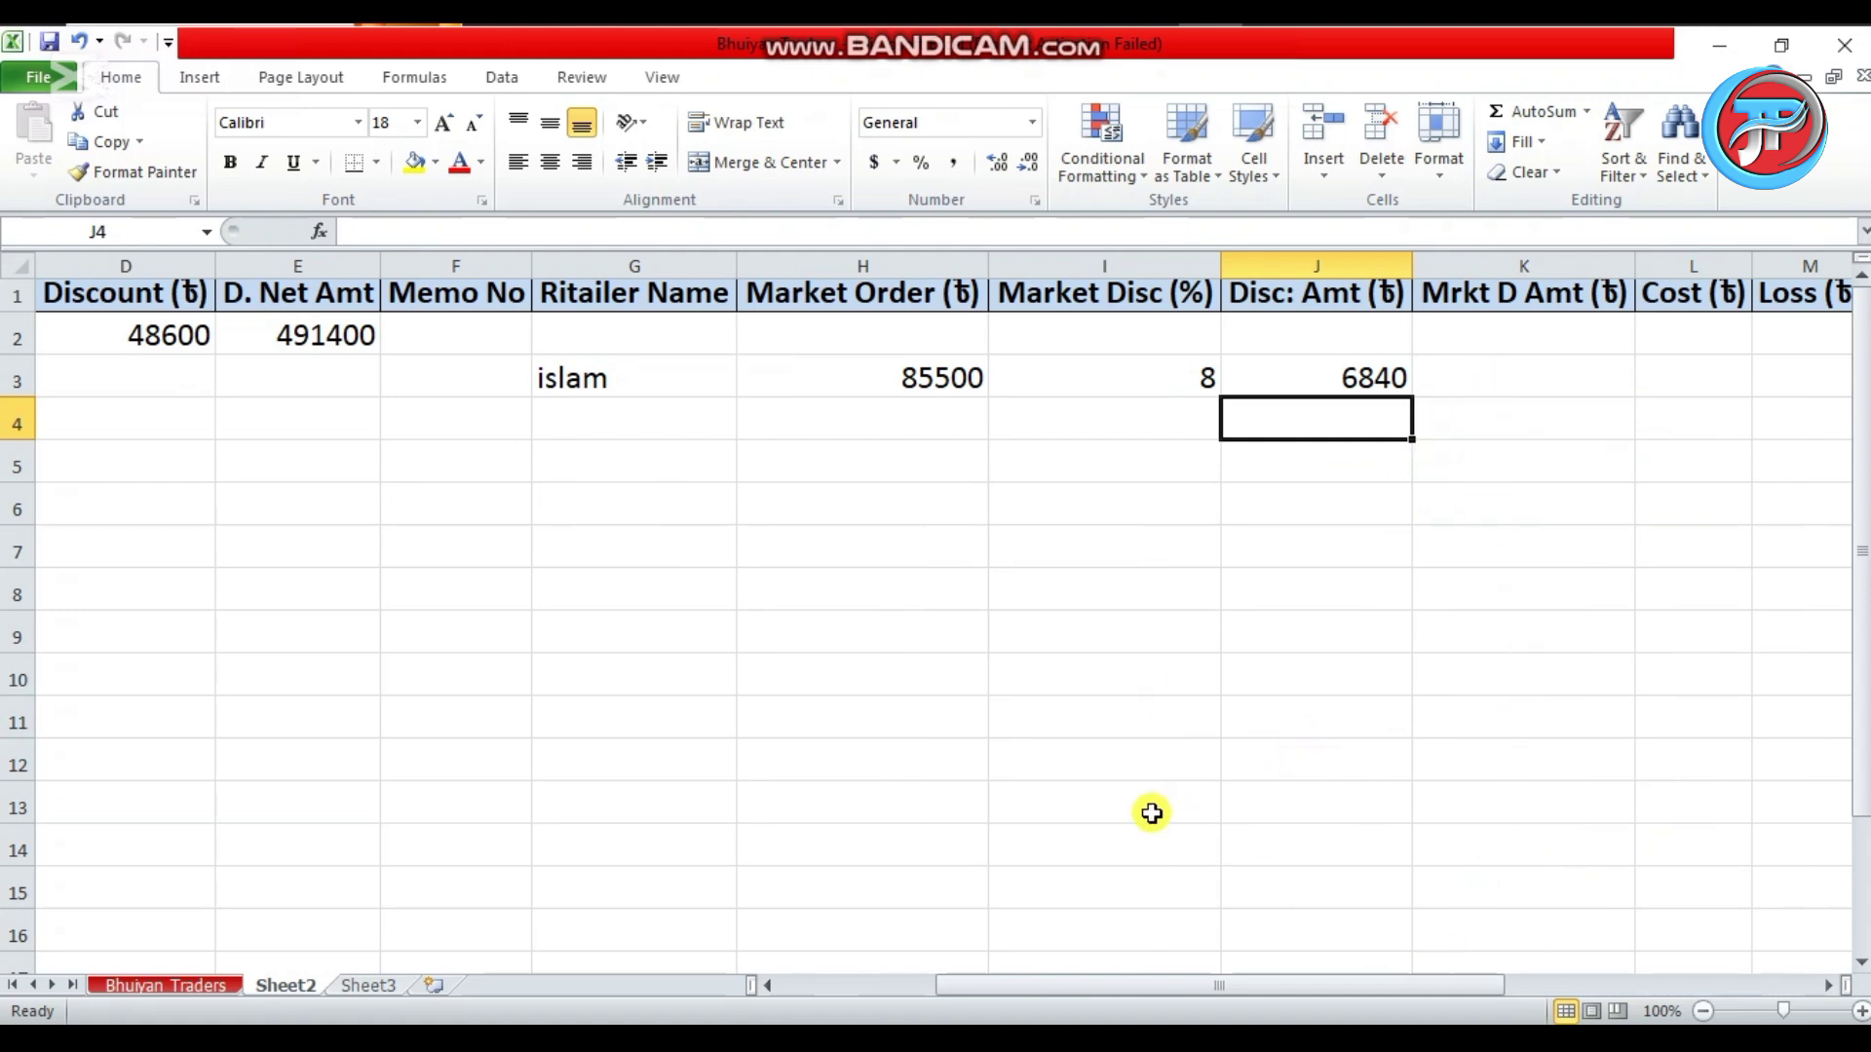
{"action": "left_click", "coordinate": [1484, 807]}
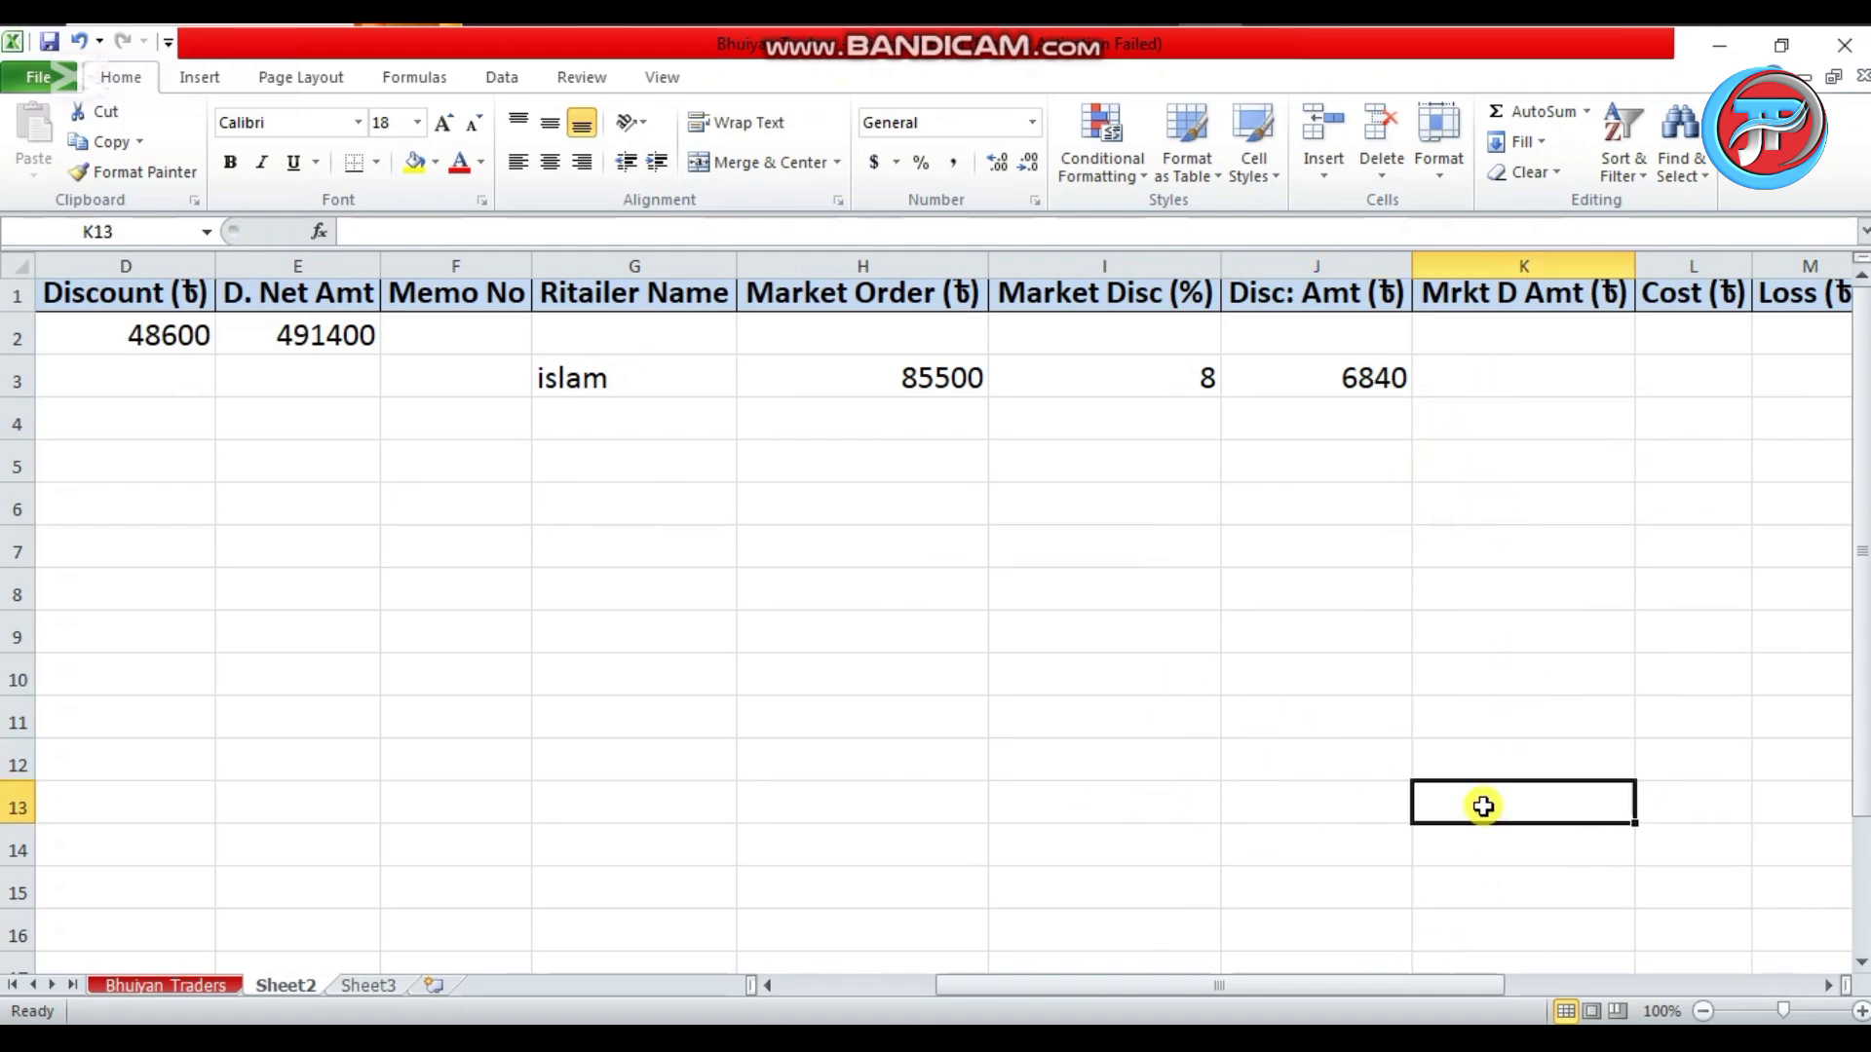
{"action": "left_click_drag", "start_coordinate": [1535, 682], "coordinate": [1541, 781]}
{"action": "left_click", "coordinate": [1535, 815]}
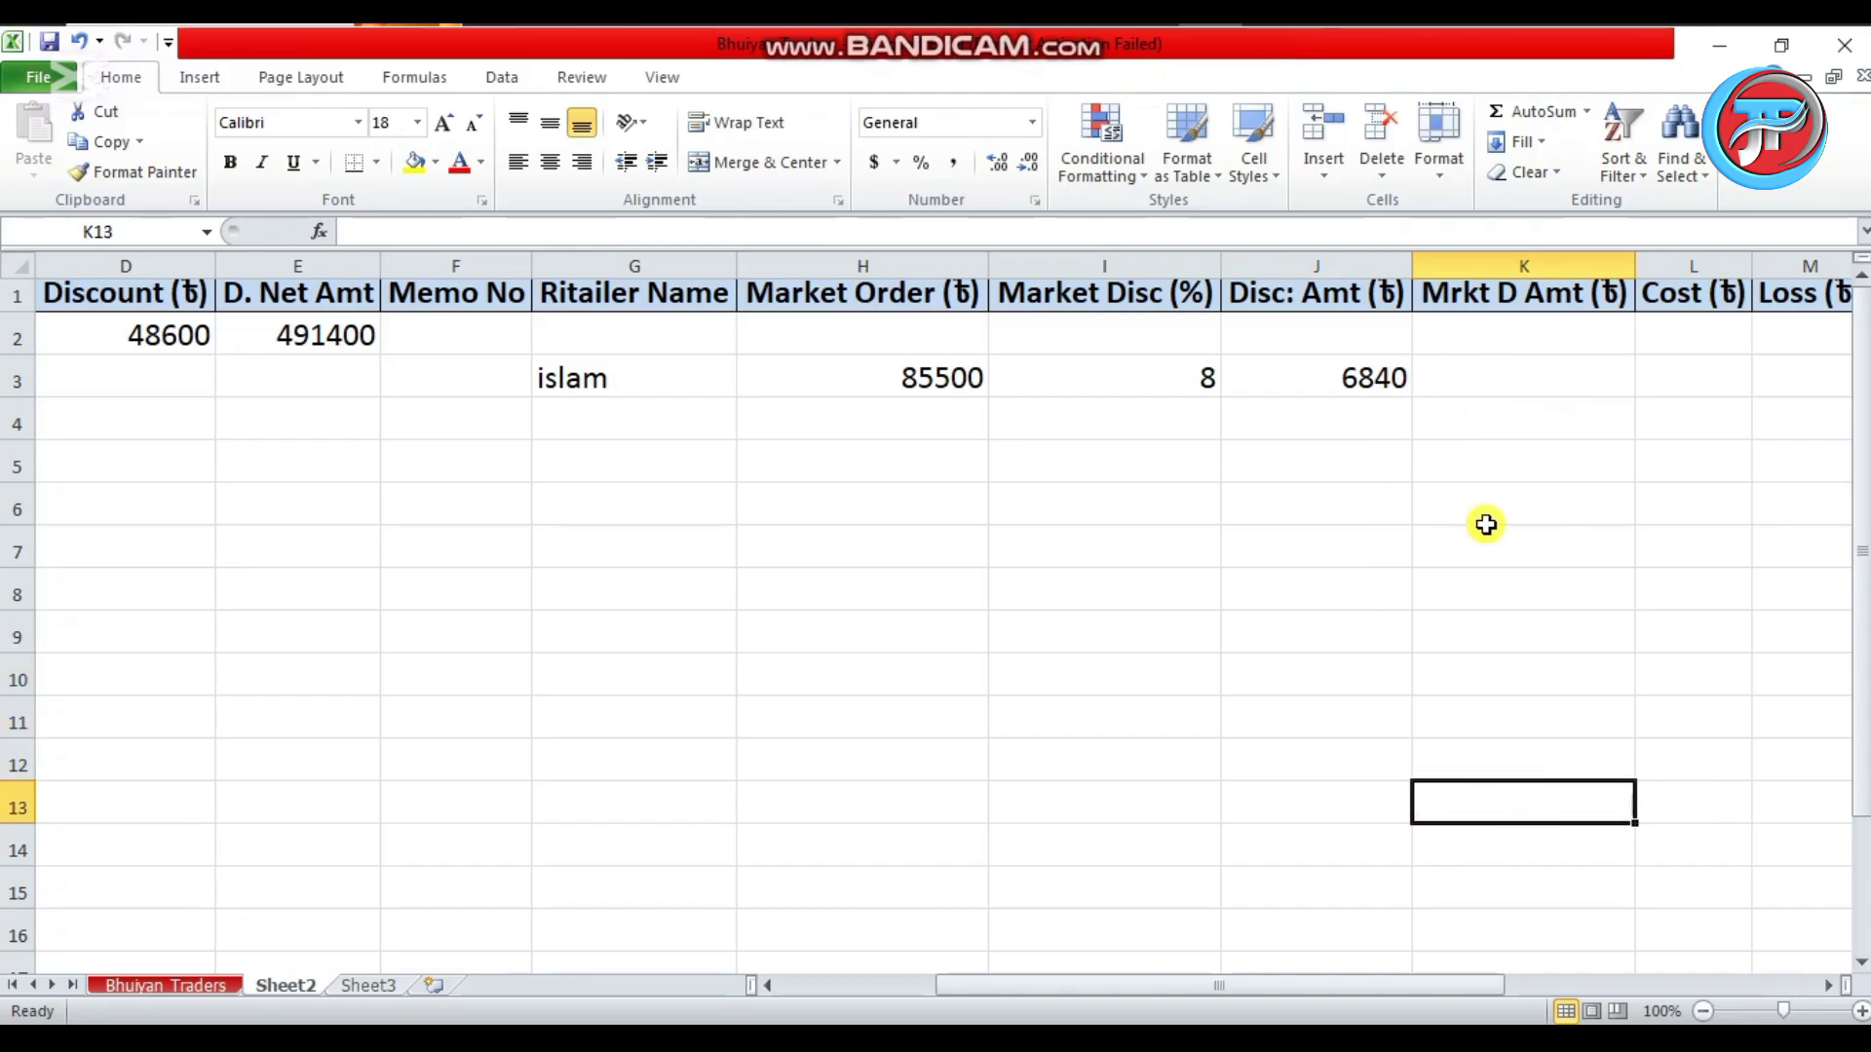
{"action": "left_click", "coordinate": [1518, 378]}
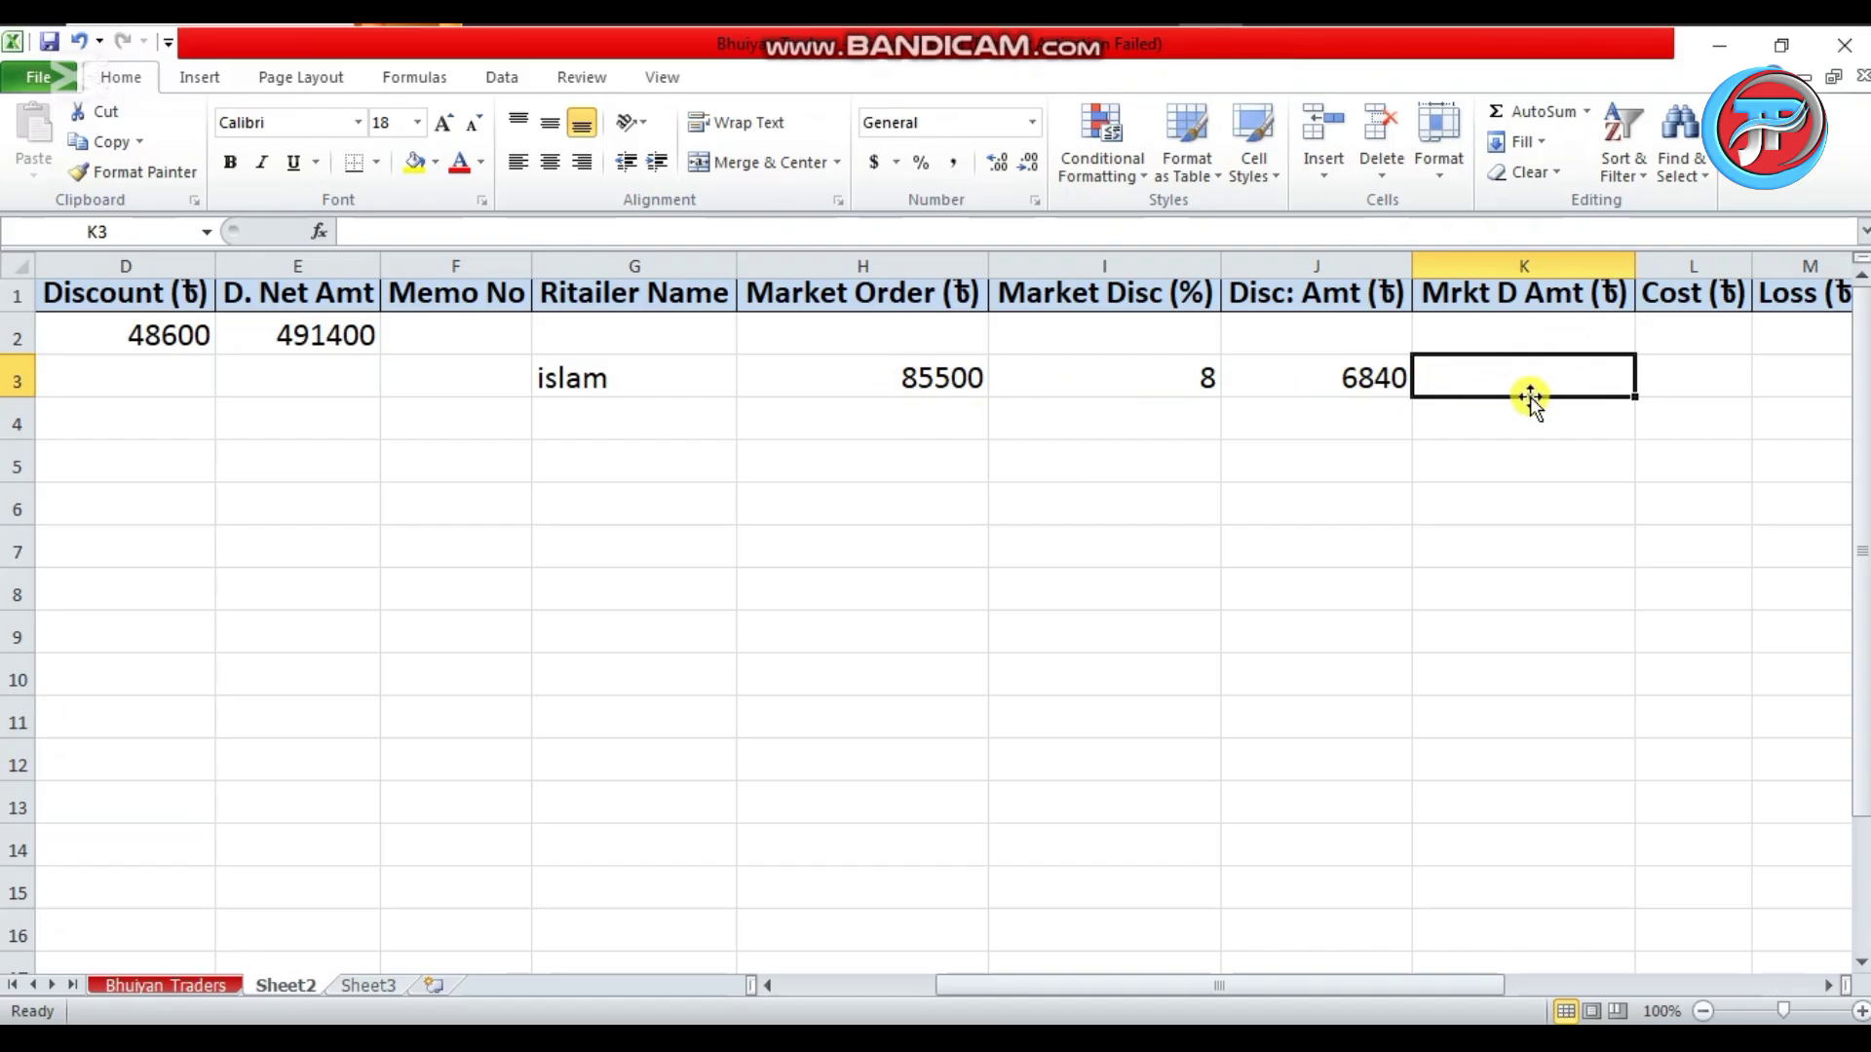
{"action": "type", "text": "=h"}
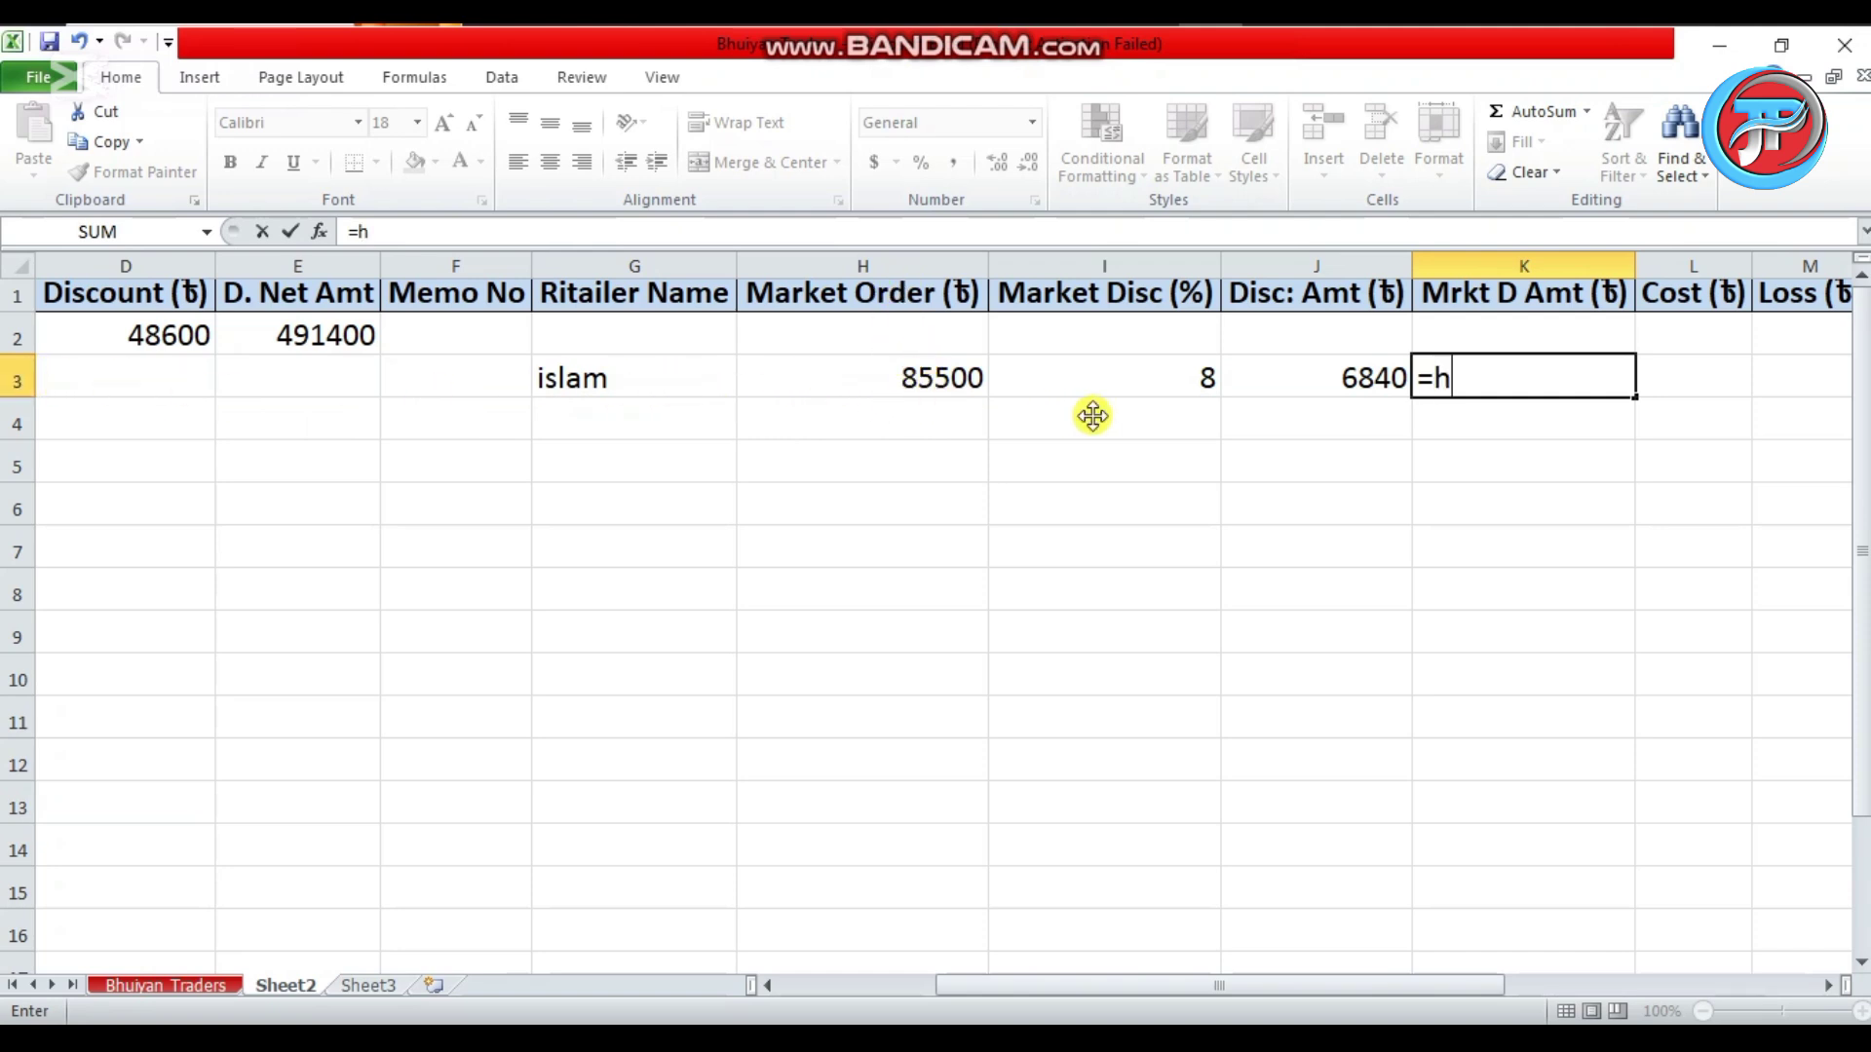
{"action": "type", "text": "3-"}
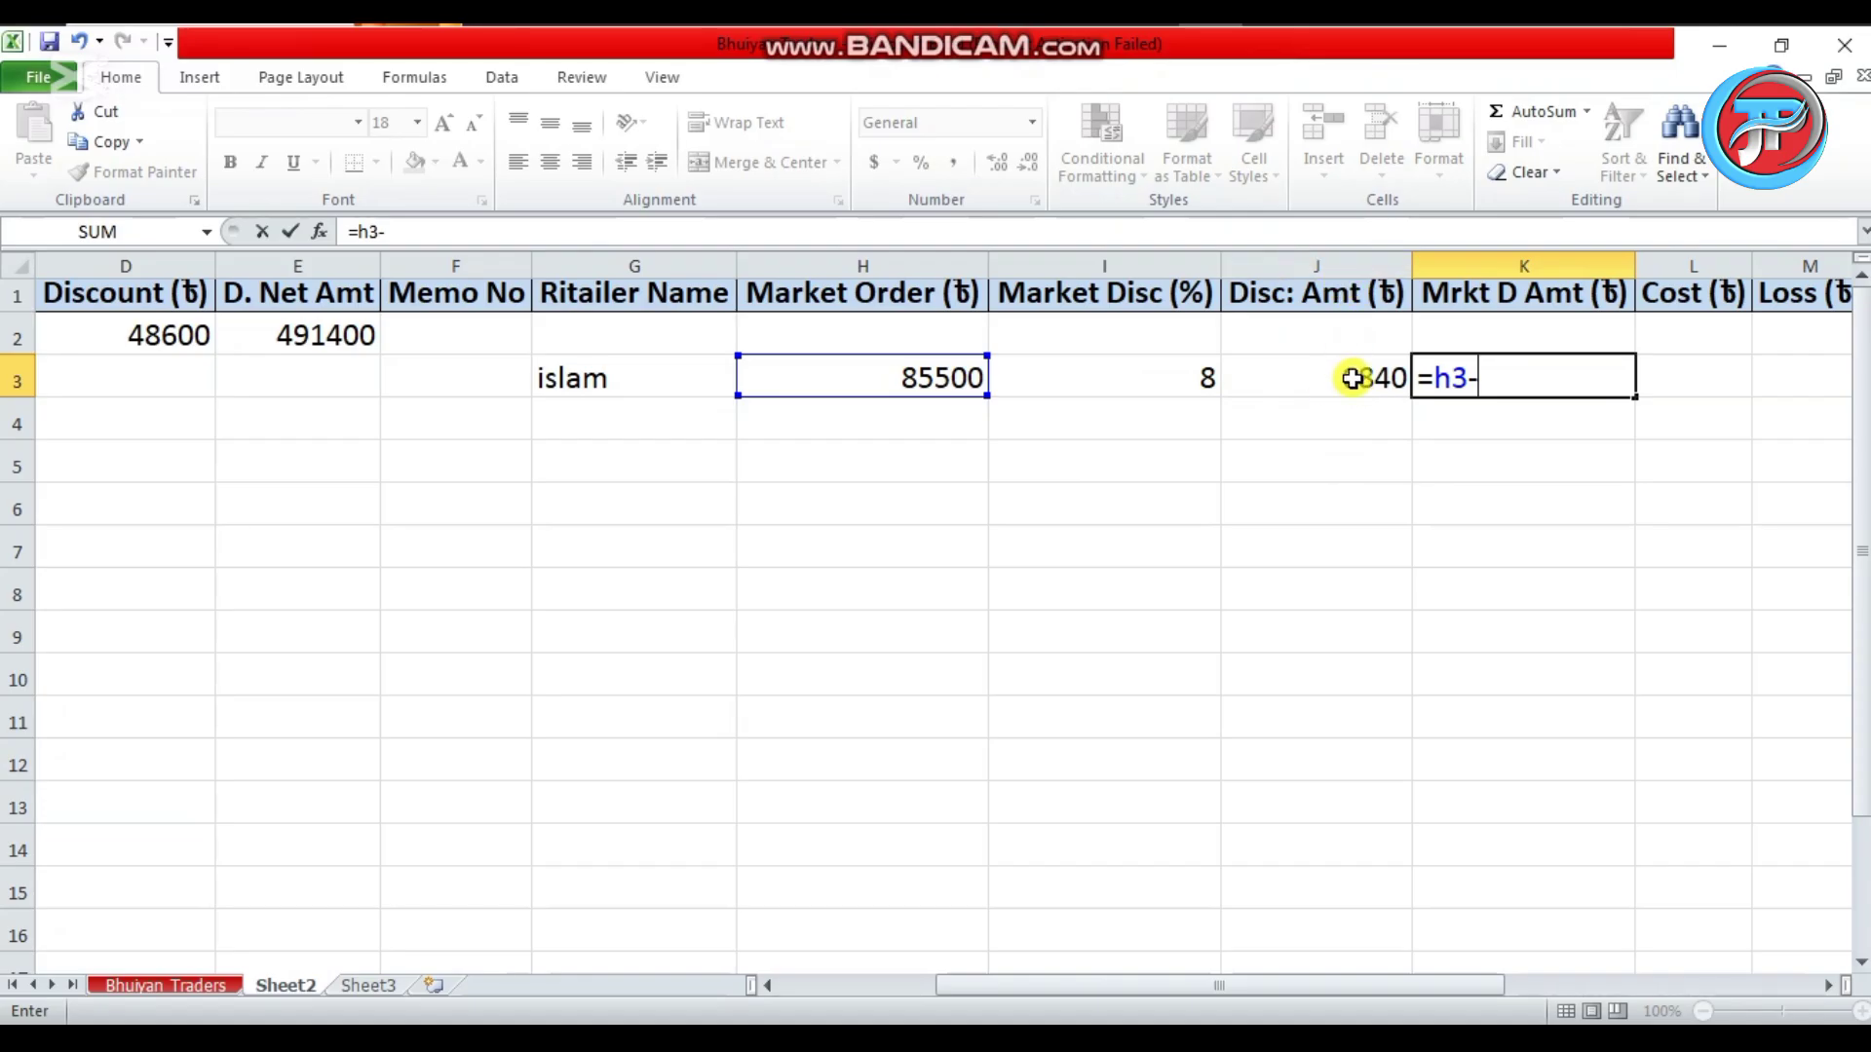
{"action": "type", "text": "3"}
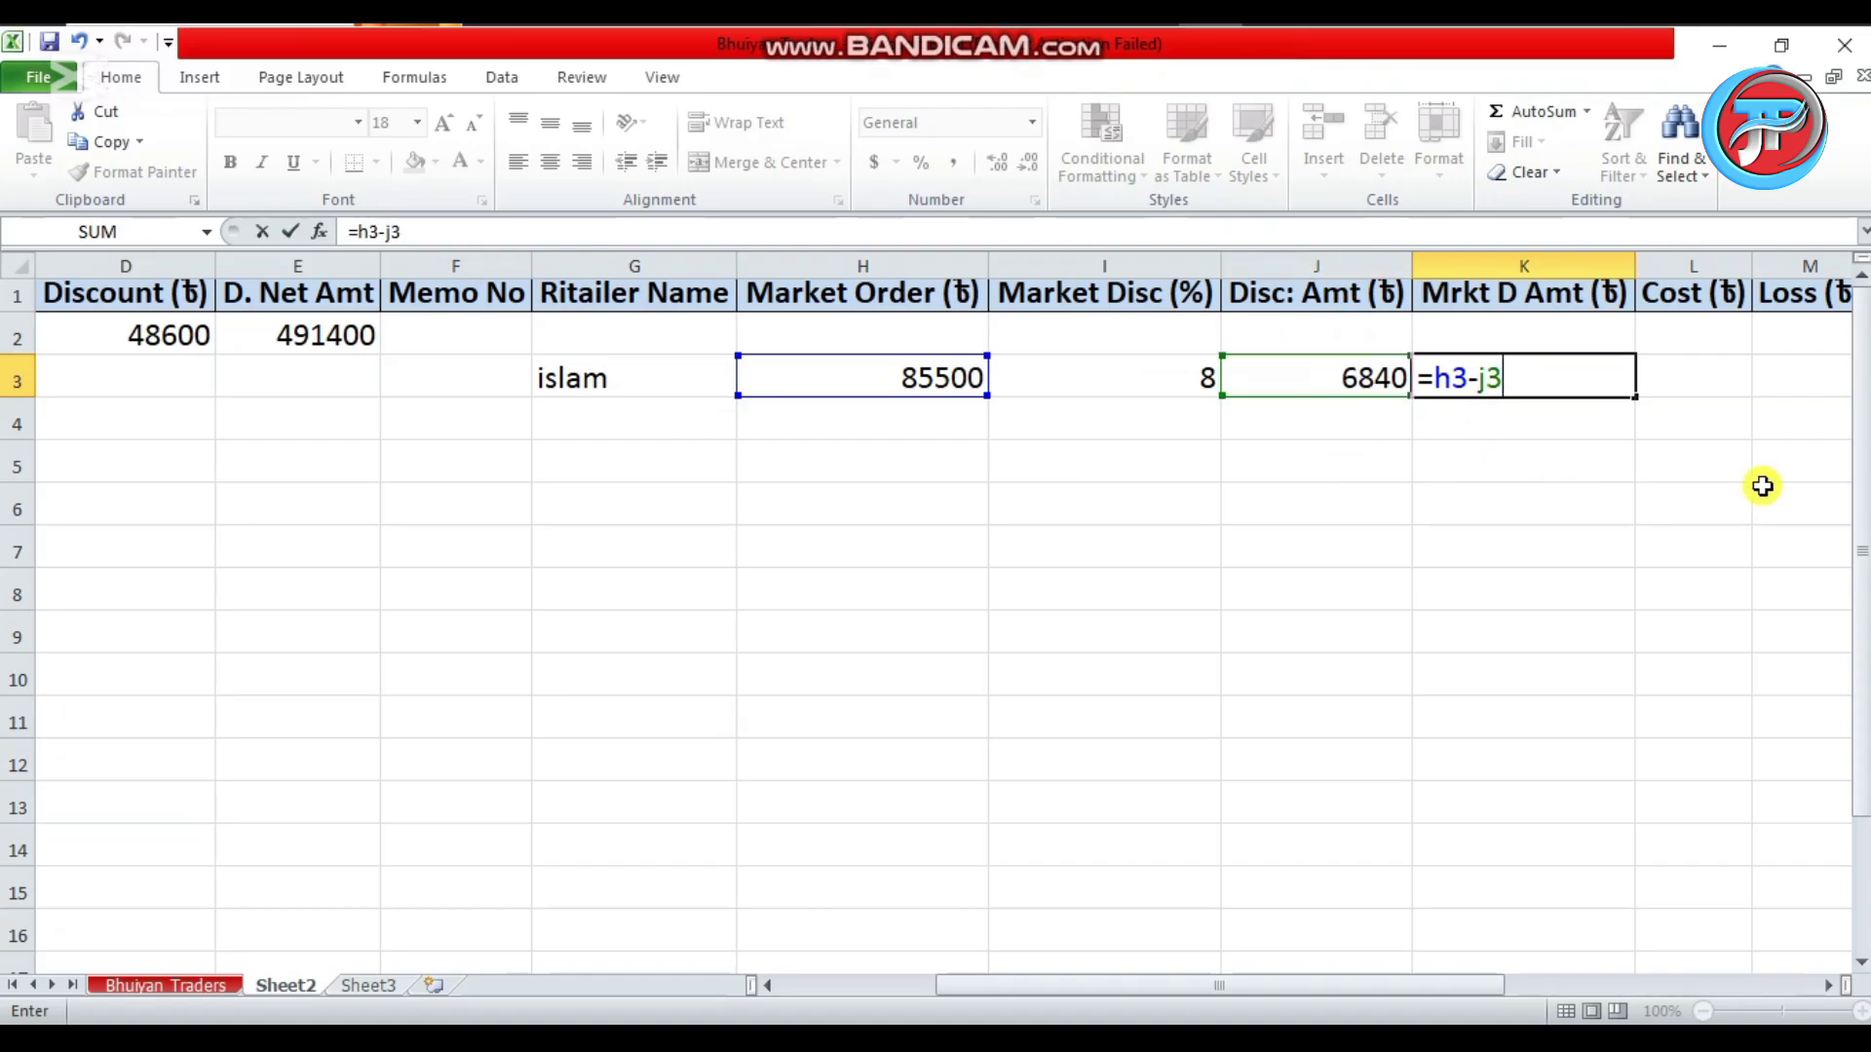
{"action": "key", "text": "Return"}
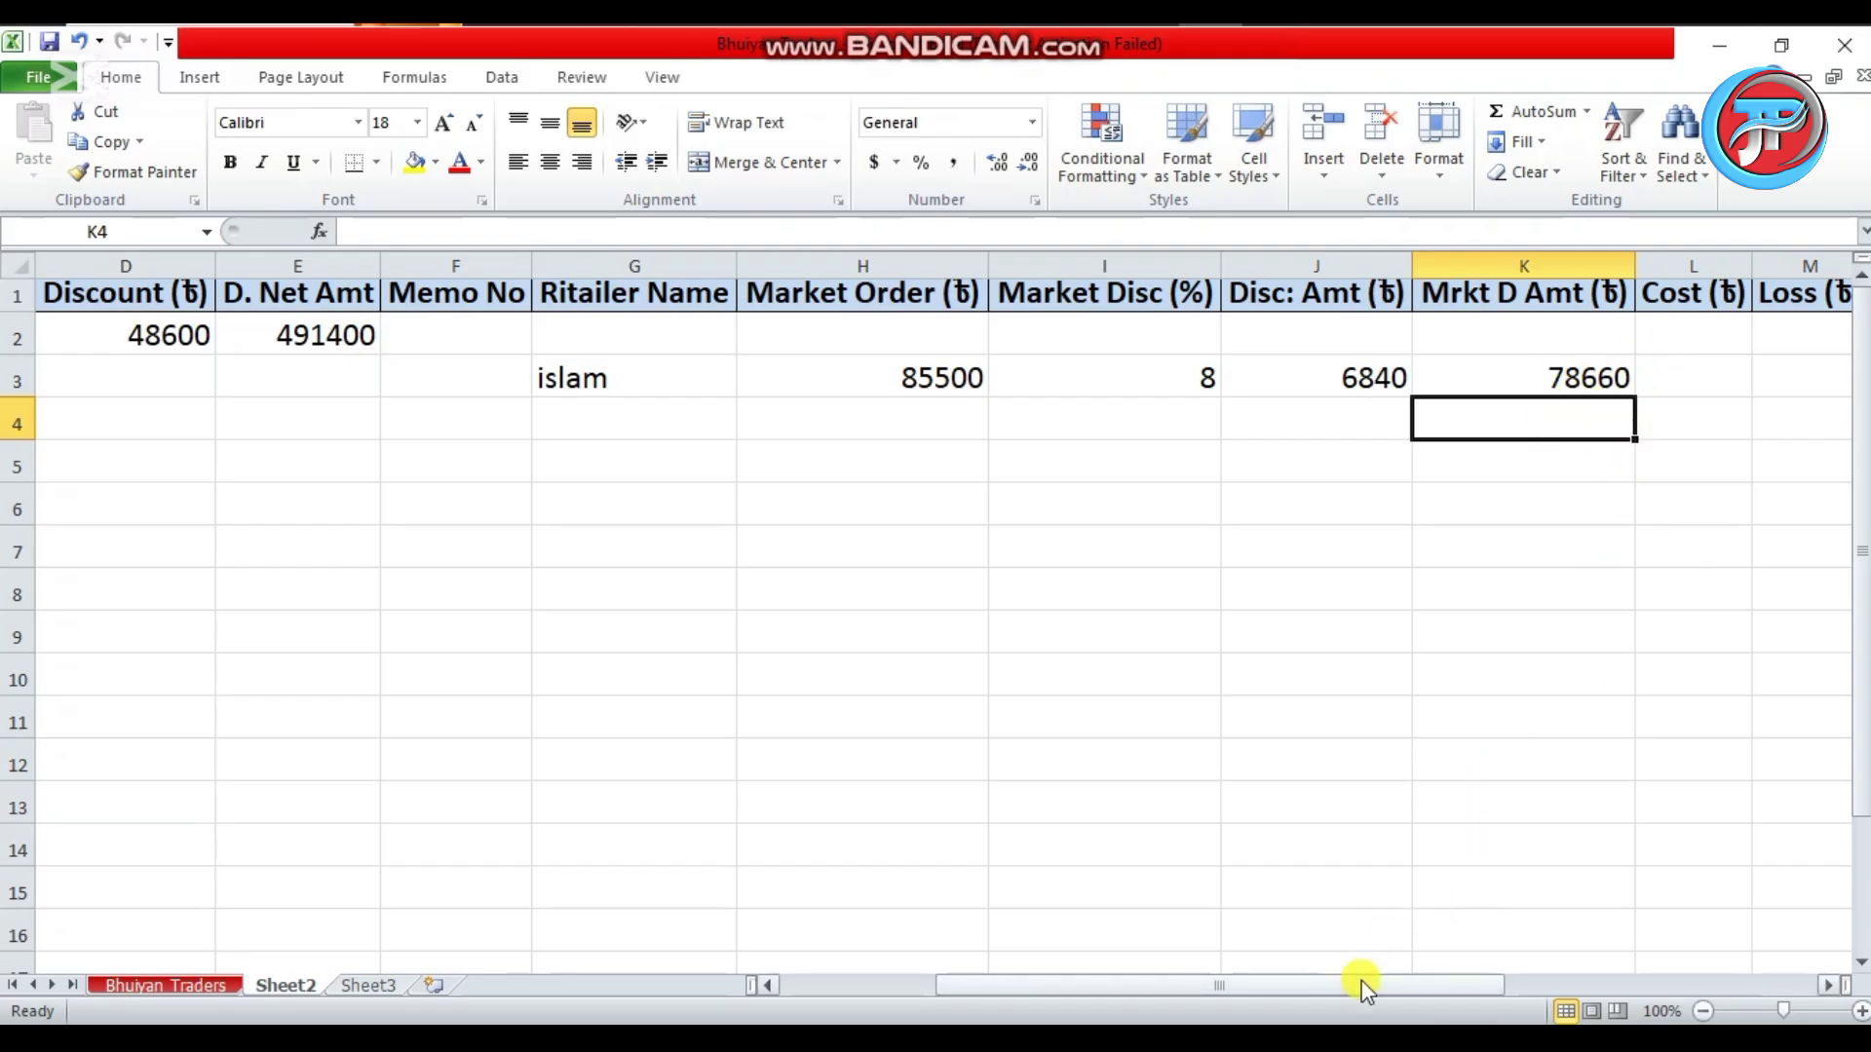
Calculate the retailer's cost in L3 with the formula =$e$2*(h3/$b$2), using absolute references to the net and DO amounts.
{"action": "left_click_drag", "start_coordinate": [1363, 985], "coordinate": [1401, 990]}
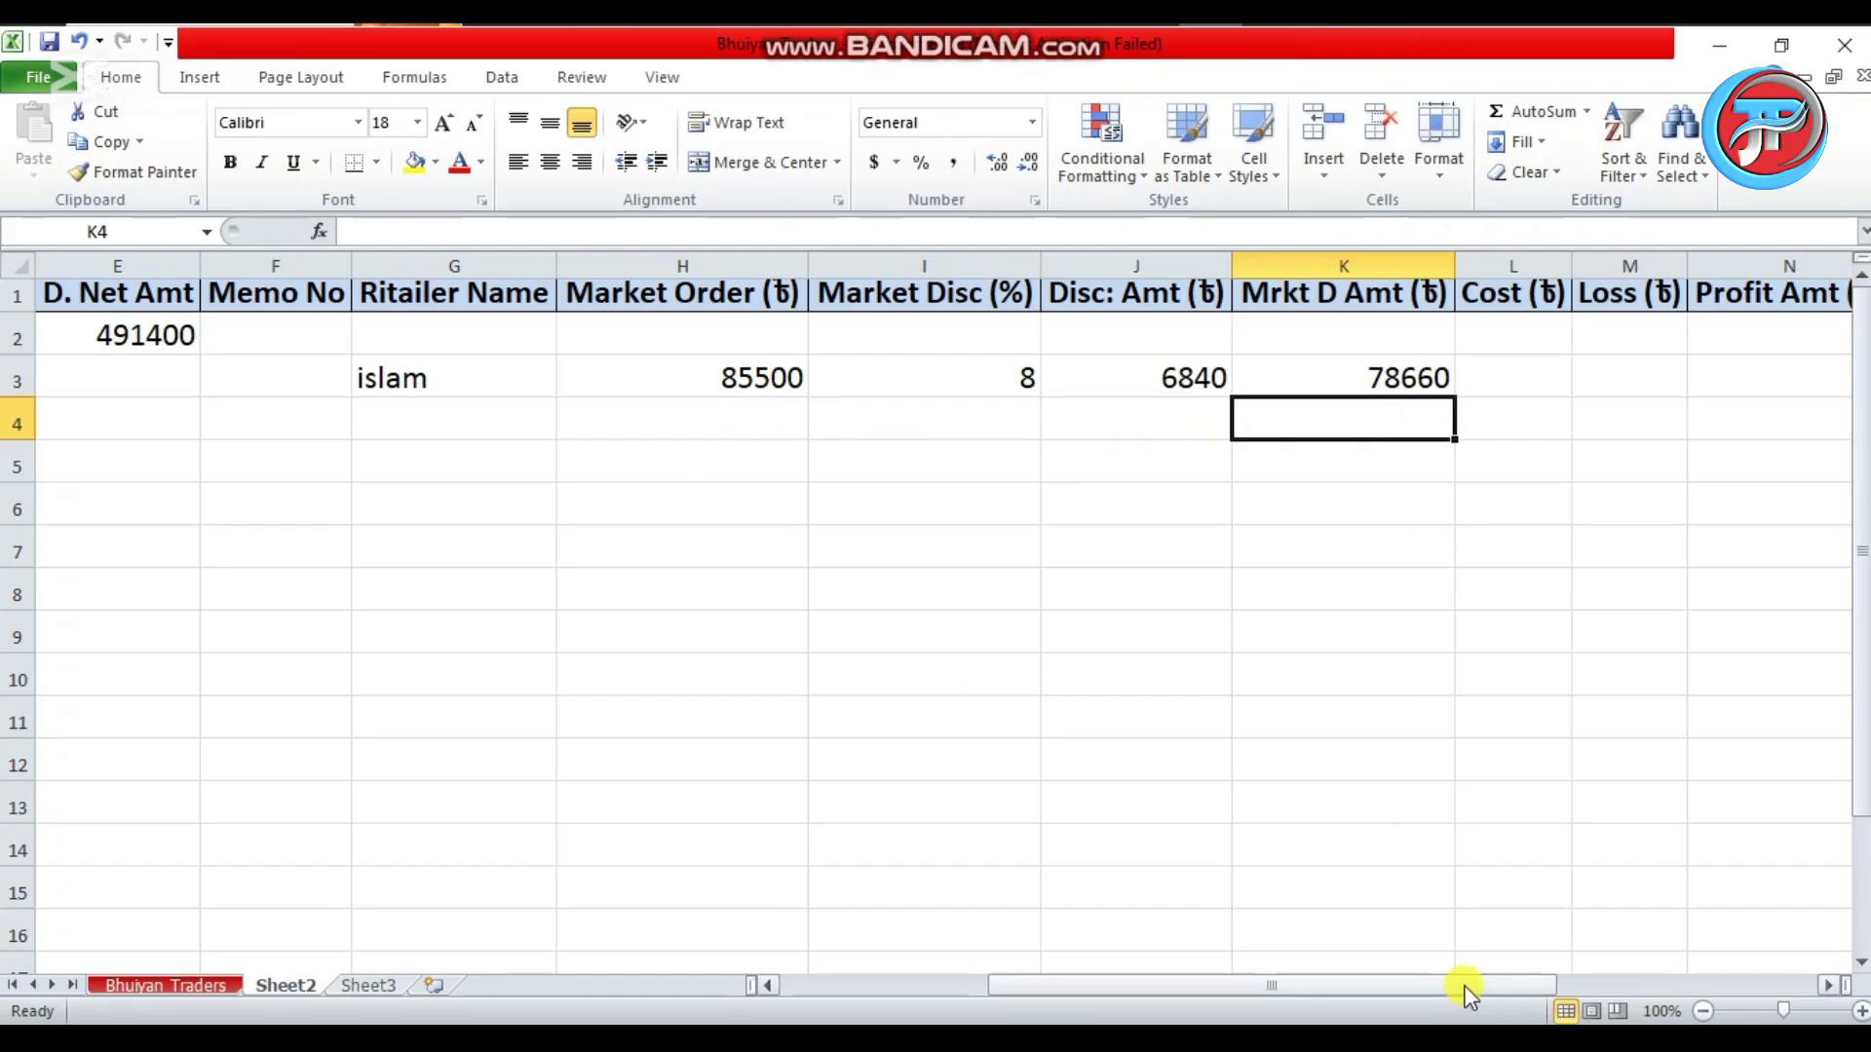
{"action": "left_click_drag", "start_coordinate": [1470, 989], "coordinate": [1290, 985]}
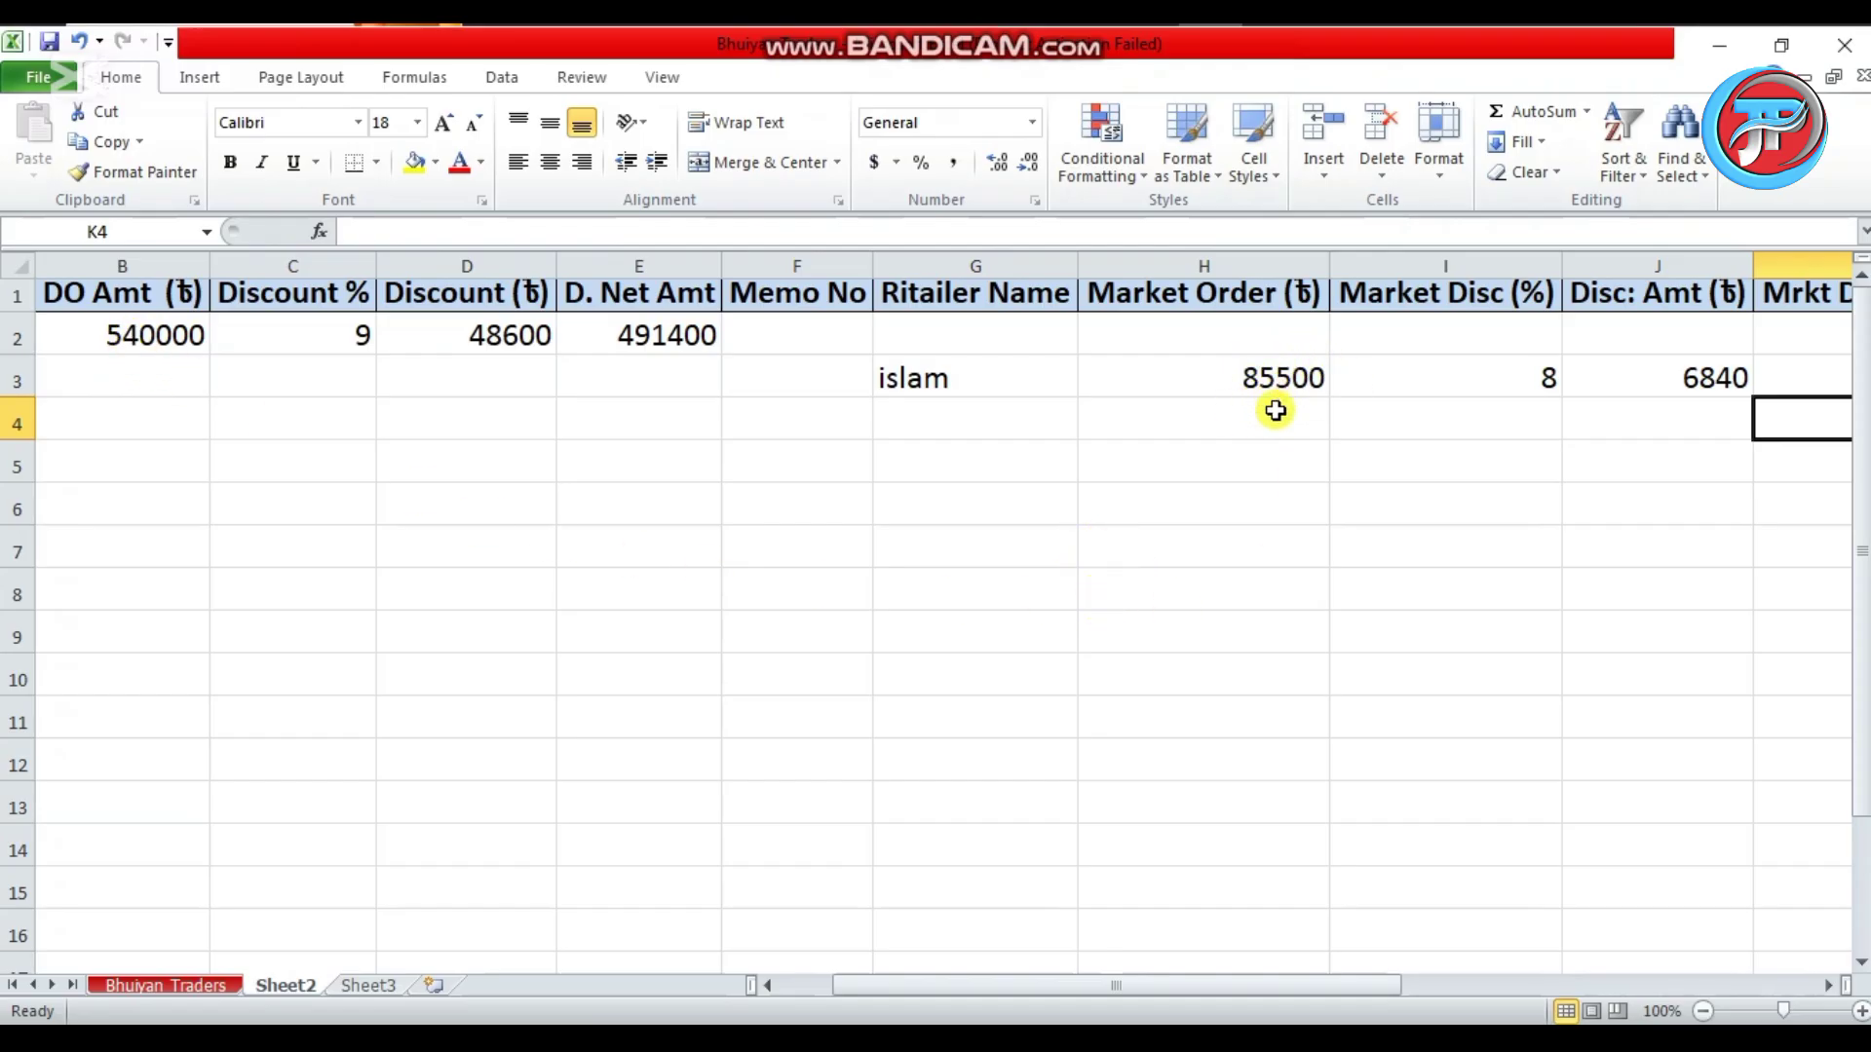
{"action": "left_click_drag", "start_coordinate": [1337, 980], "coordinate": [1399, 994]}
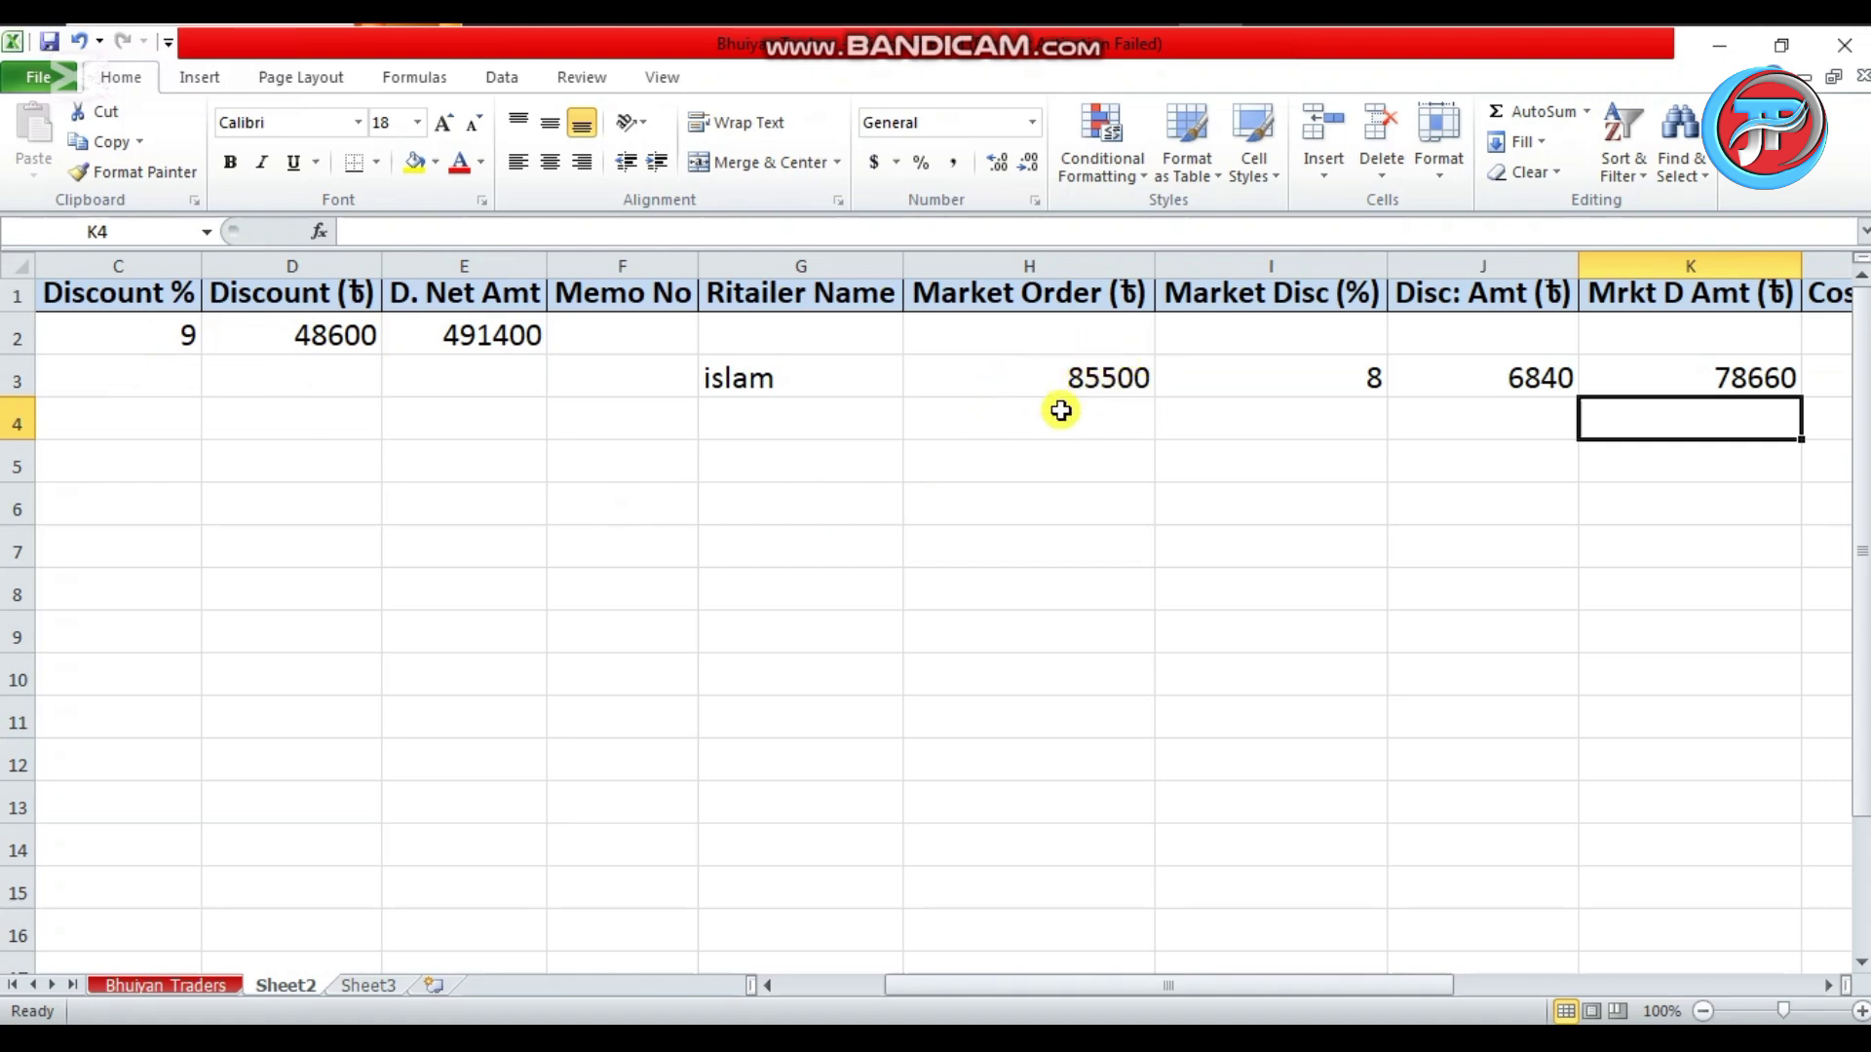
{"action": "left_click_drag", "start_coordinate": [1216, 984], "coordinate": [1312, 984]}
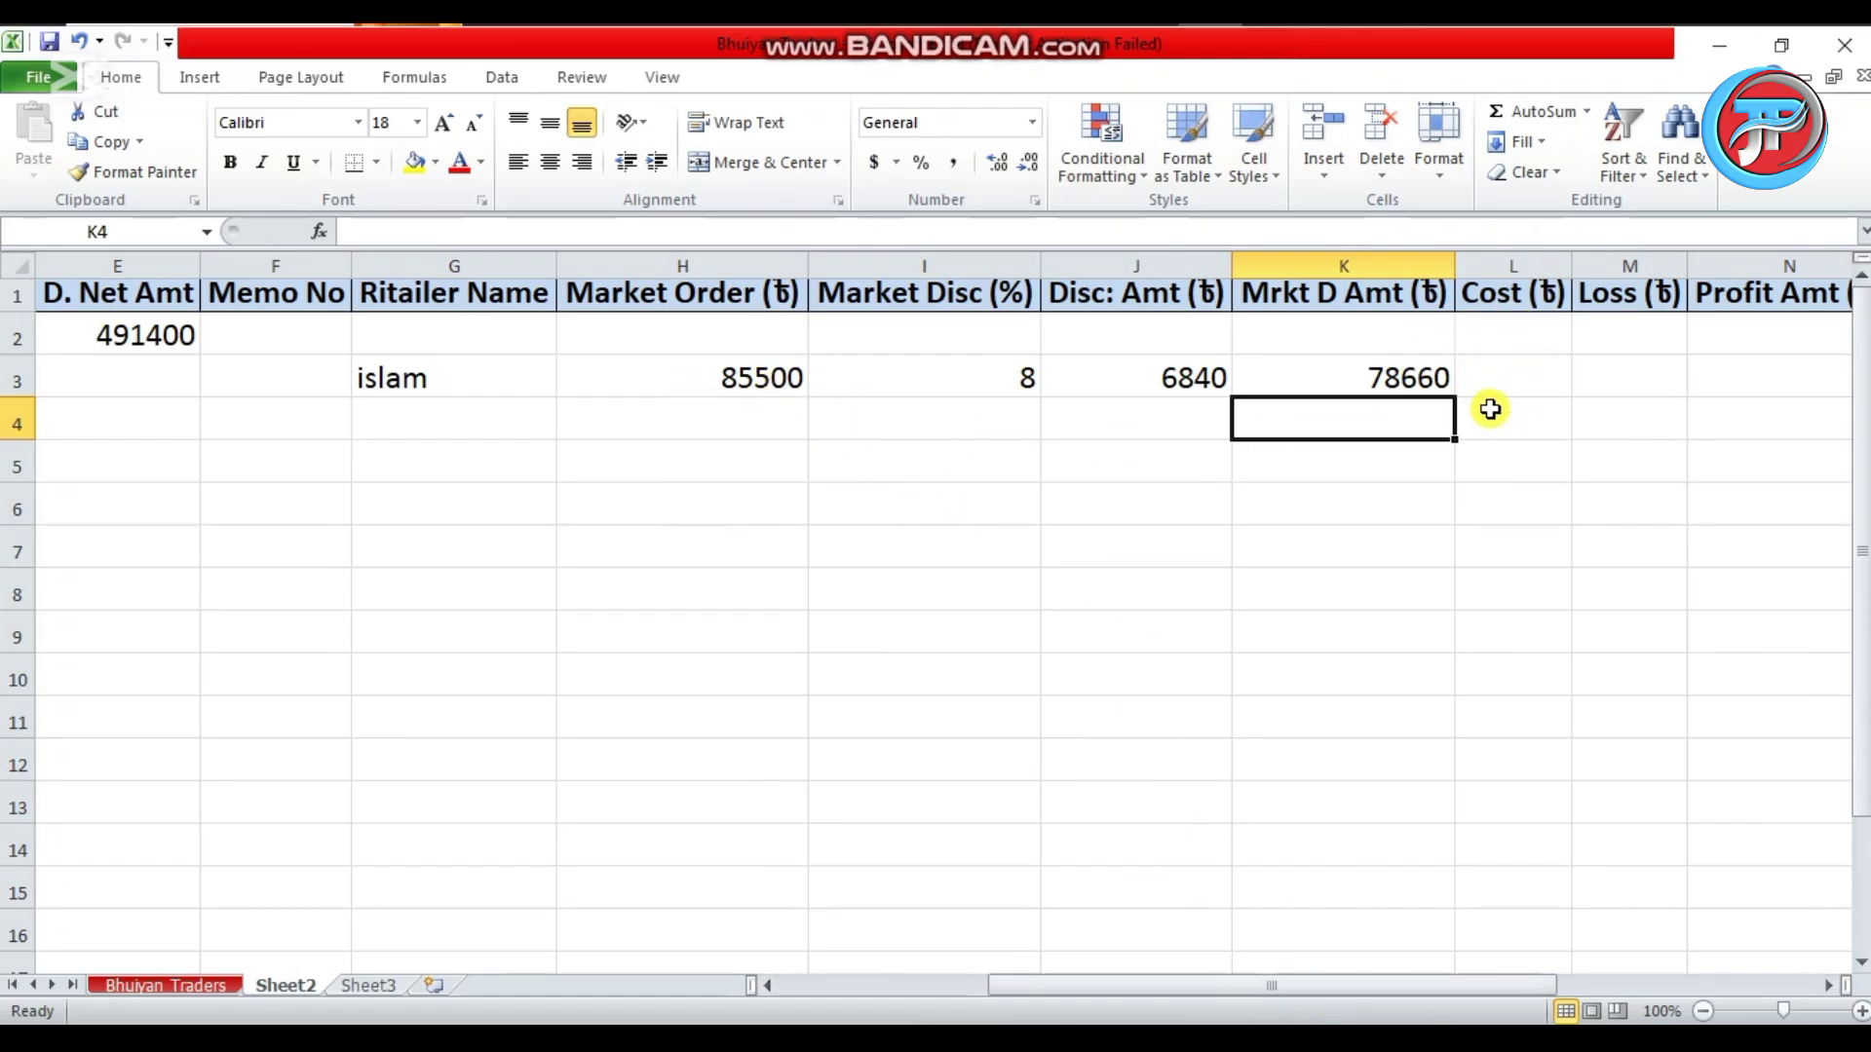
{"action": "left_click", "coordinate": [1503, 381]}
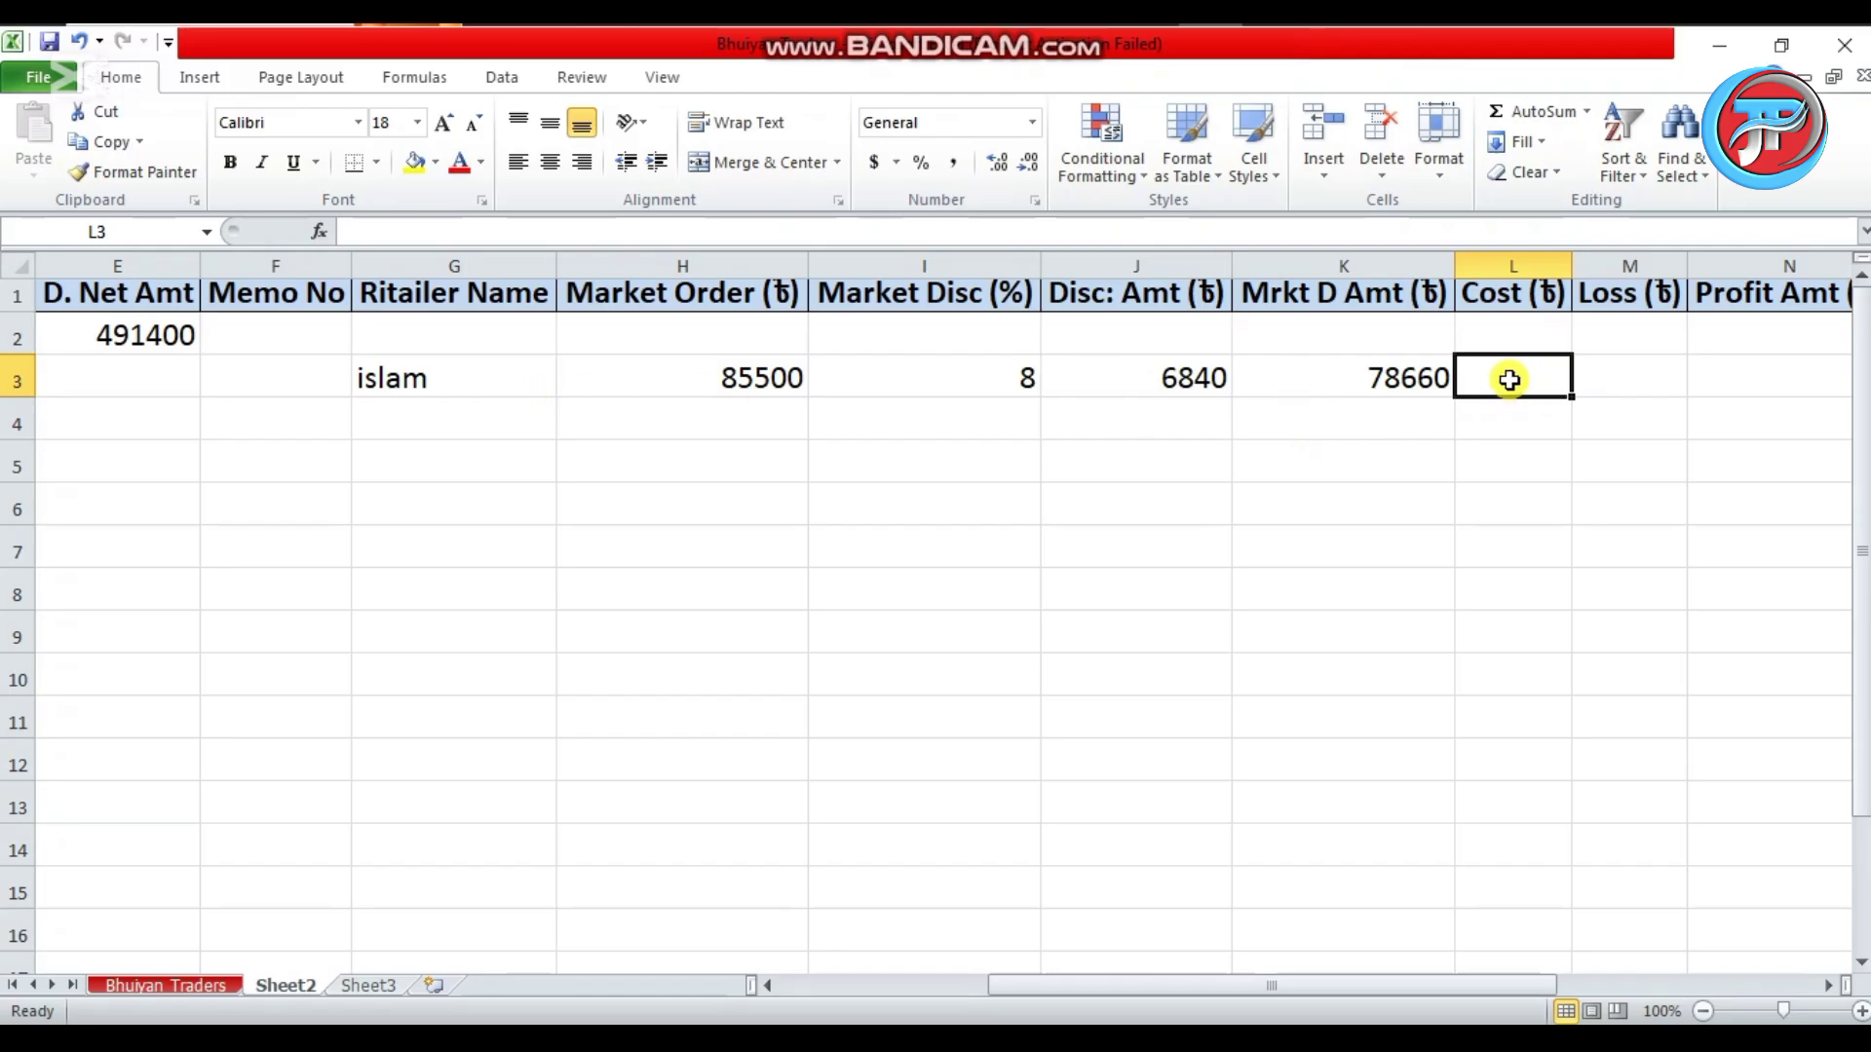
{"action": "type", "text": "="}
{"action": "left_click_drag", "start_coordinate": [1302, 986], "coordinate": [1146, 994]}
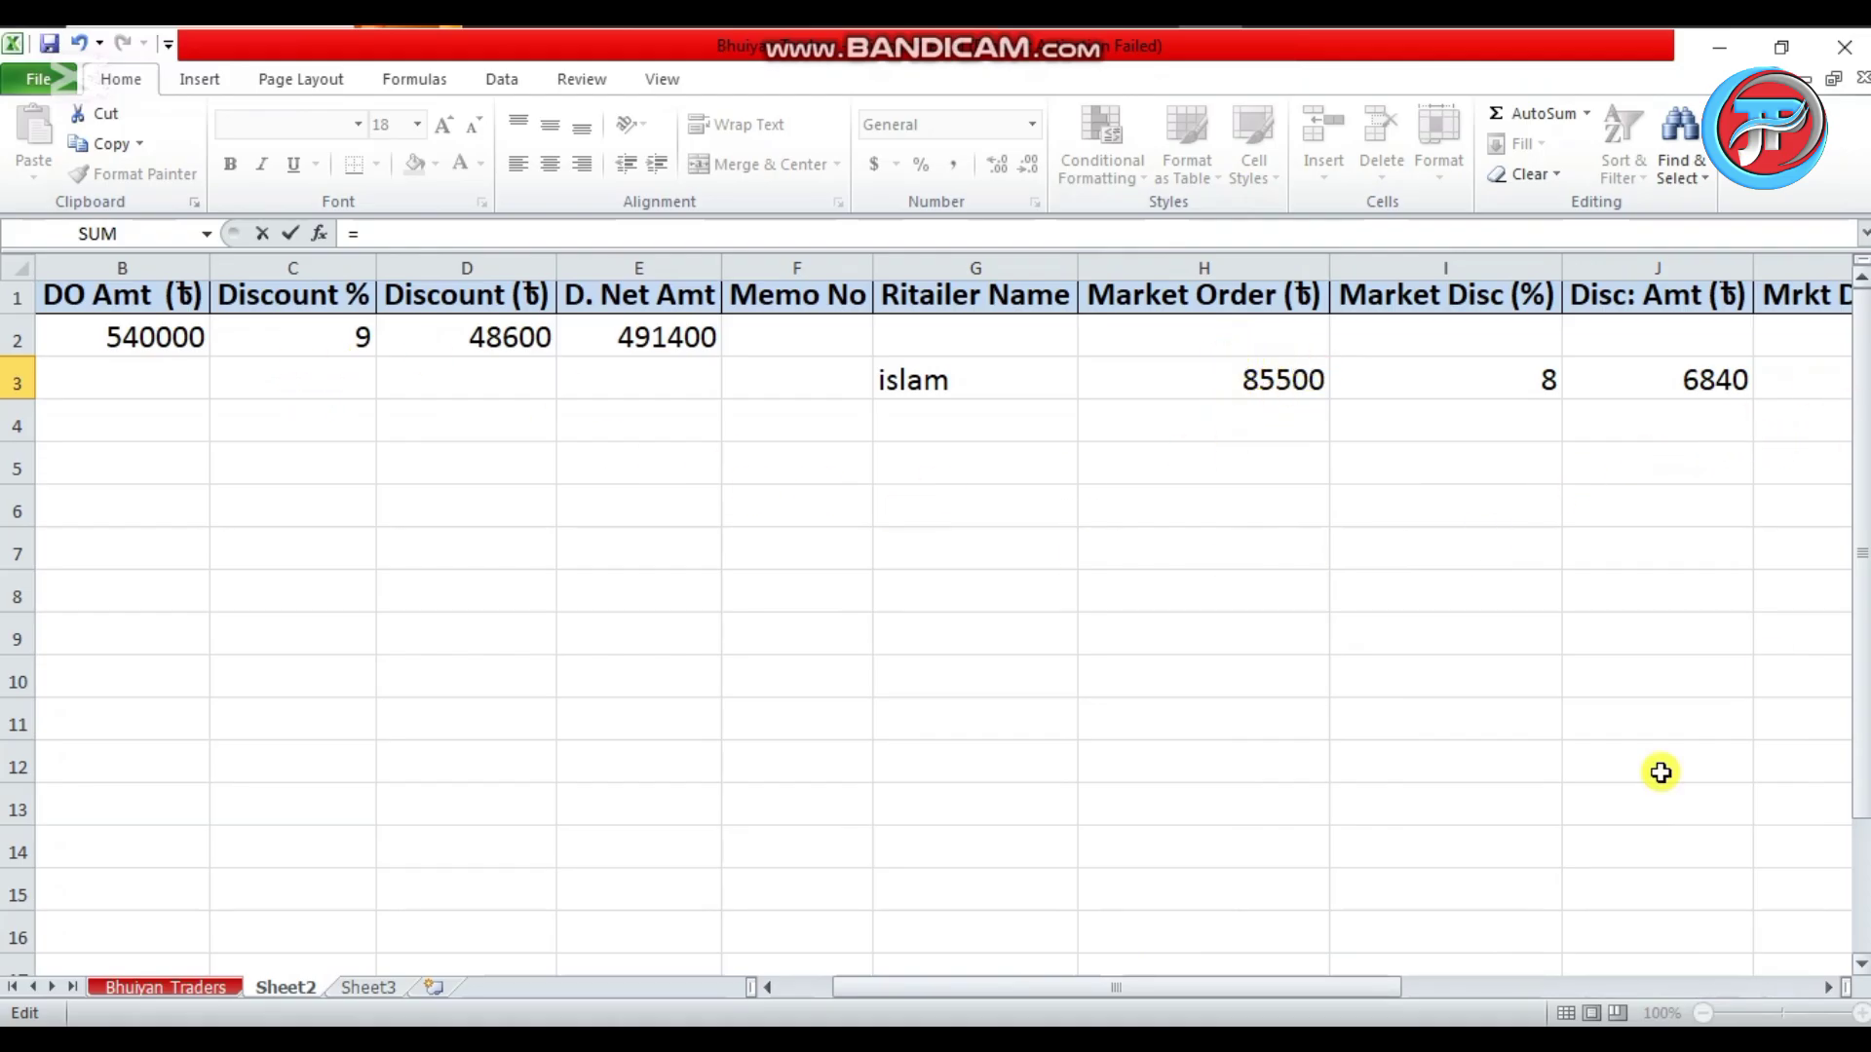
{"action": "left_click_drag", "start_coordinate": [1312, 990], "coordinate": [1376, 986]}
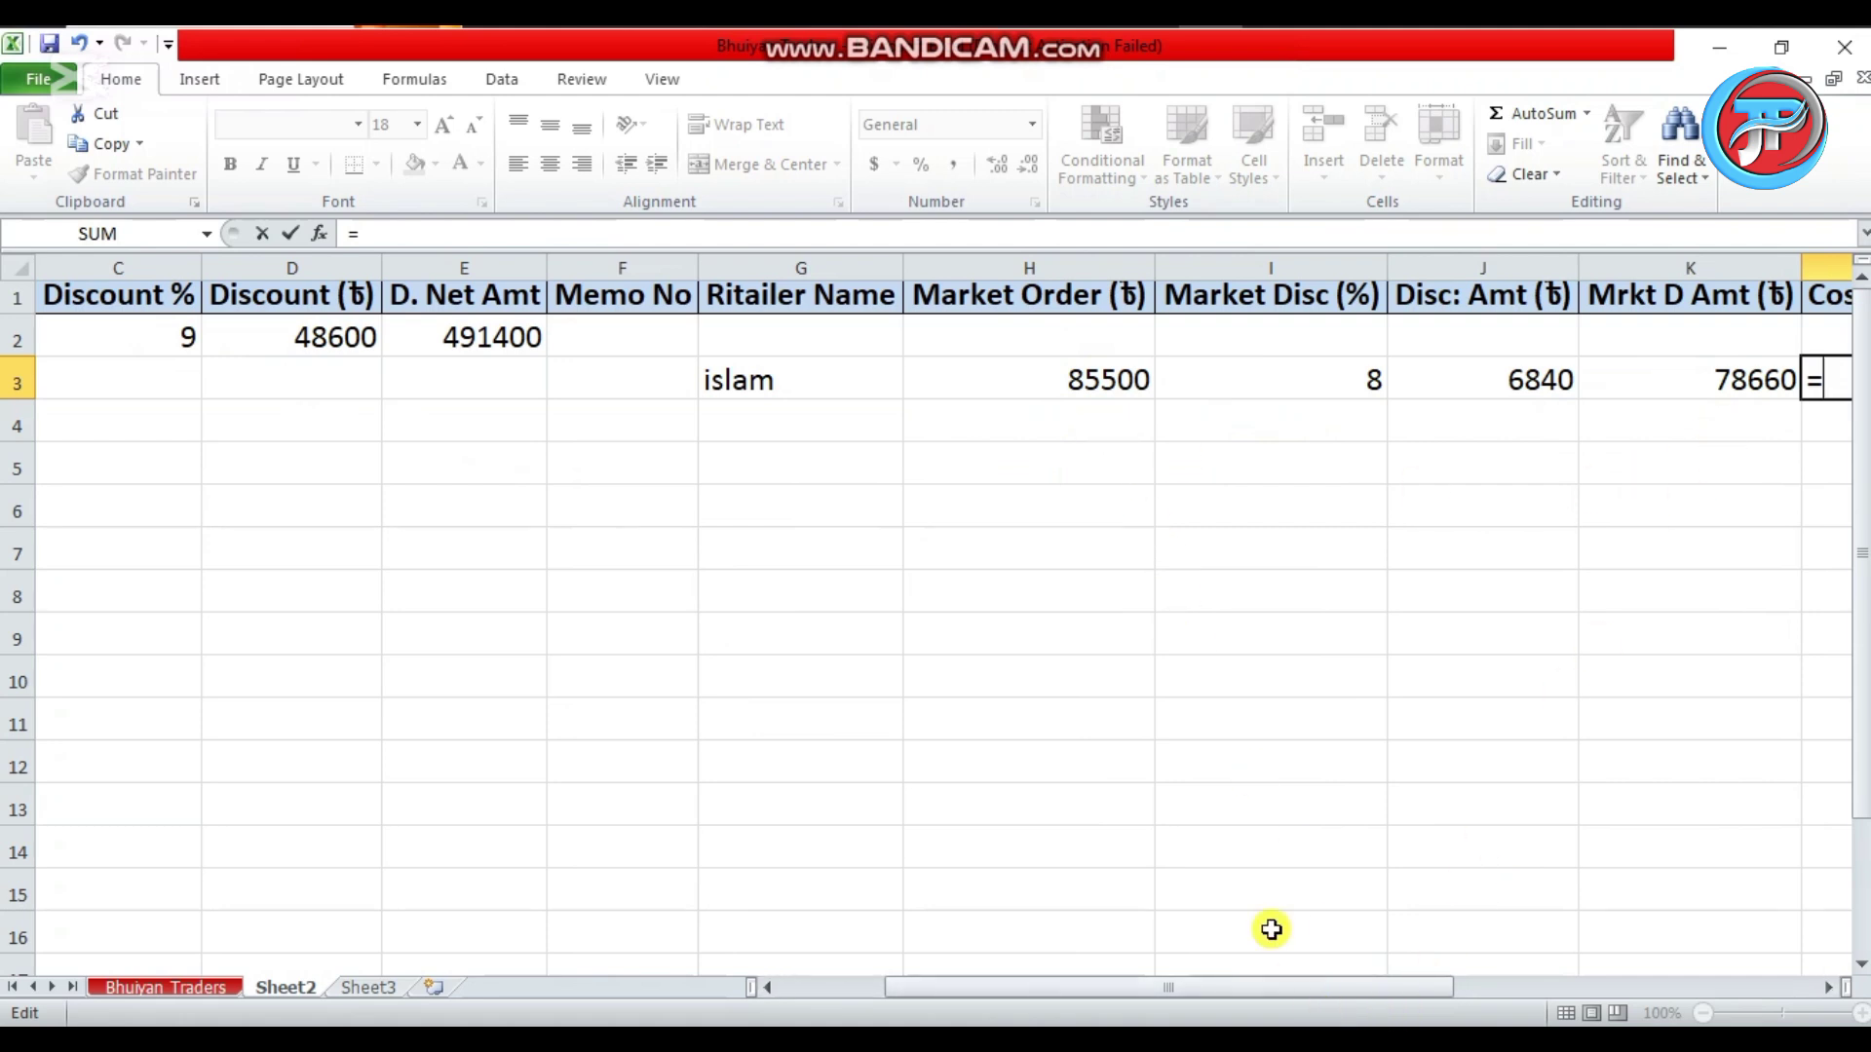
{"action": "left_click_drag", "start_coordinate": [1261, 986], "coordinate": [1195, 987]}
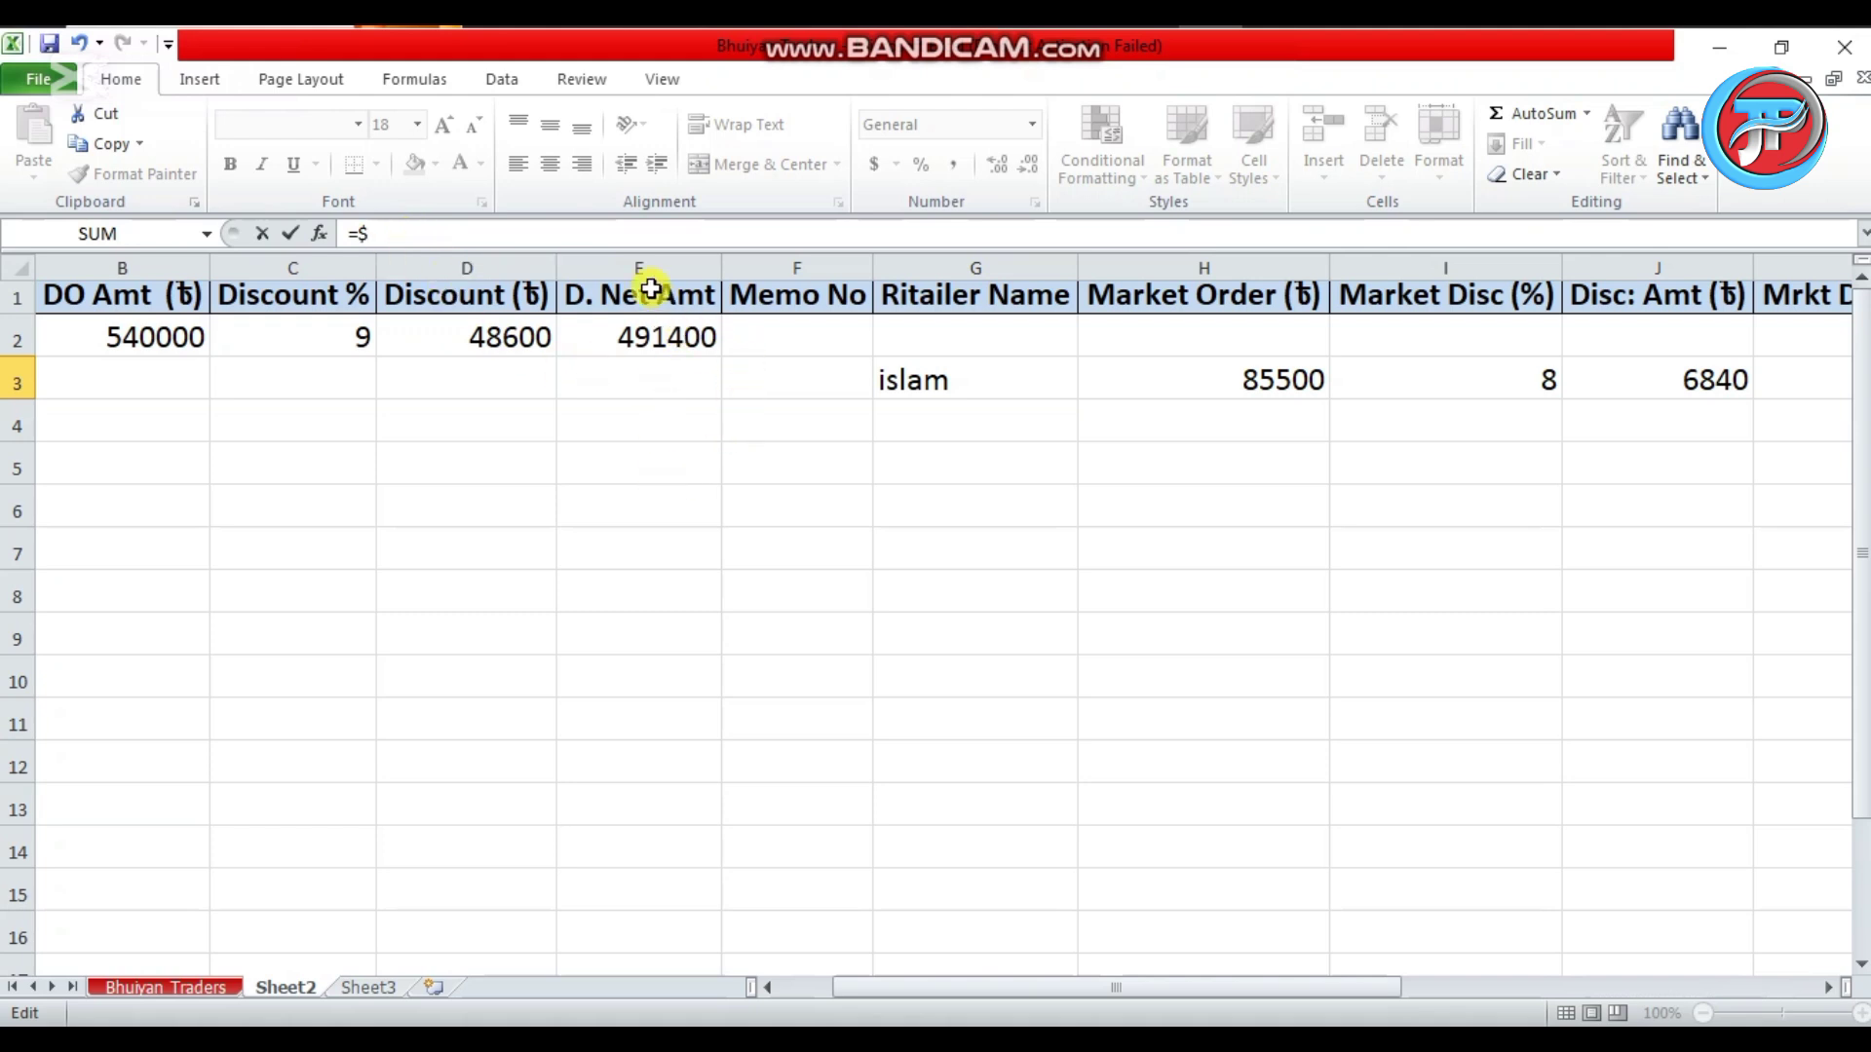
{"action": "type", "text": "e$2"}
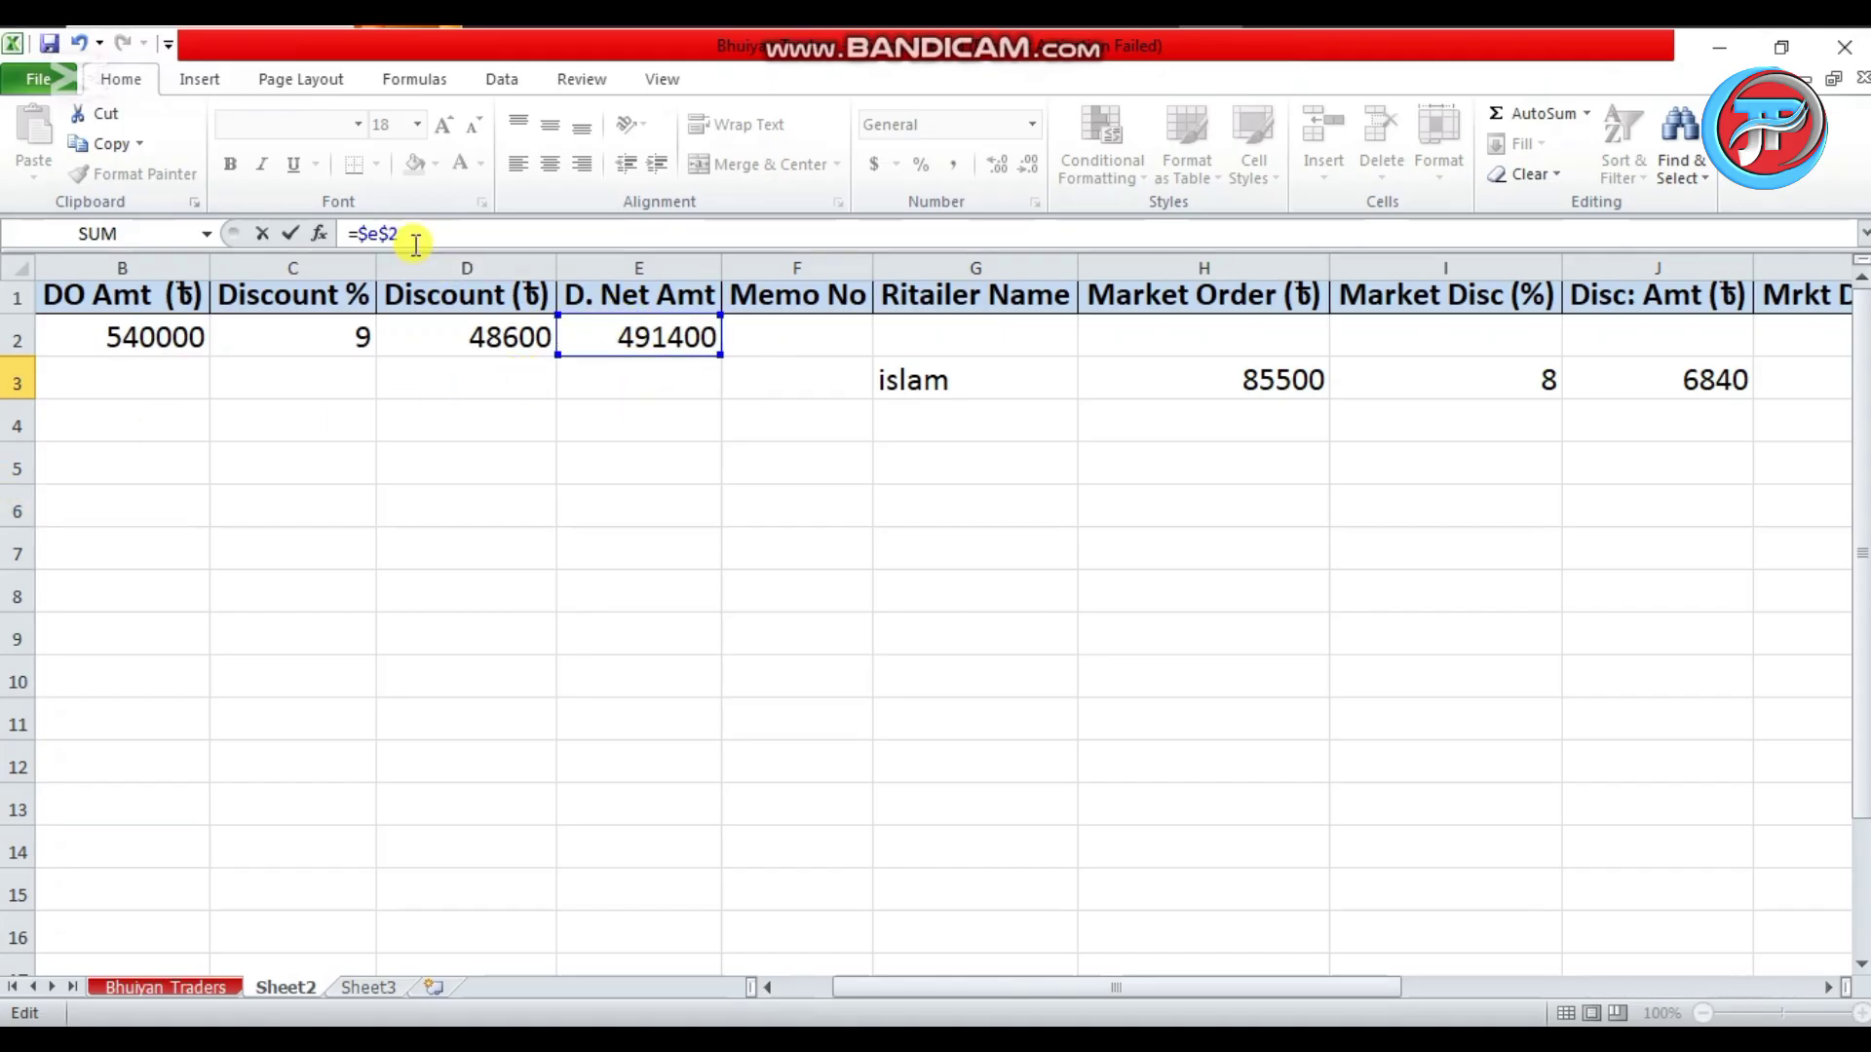
{"action": "left_click_drag", "start_coordinate": [960, 992], "coordinate": [1020, 991]}
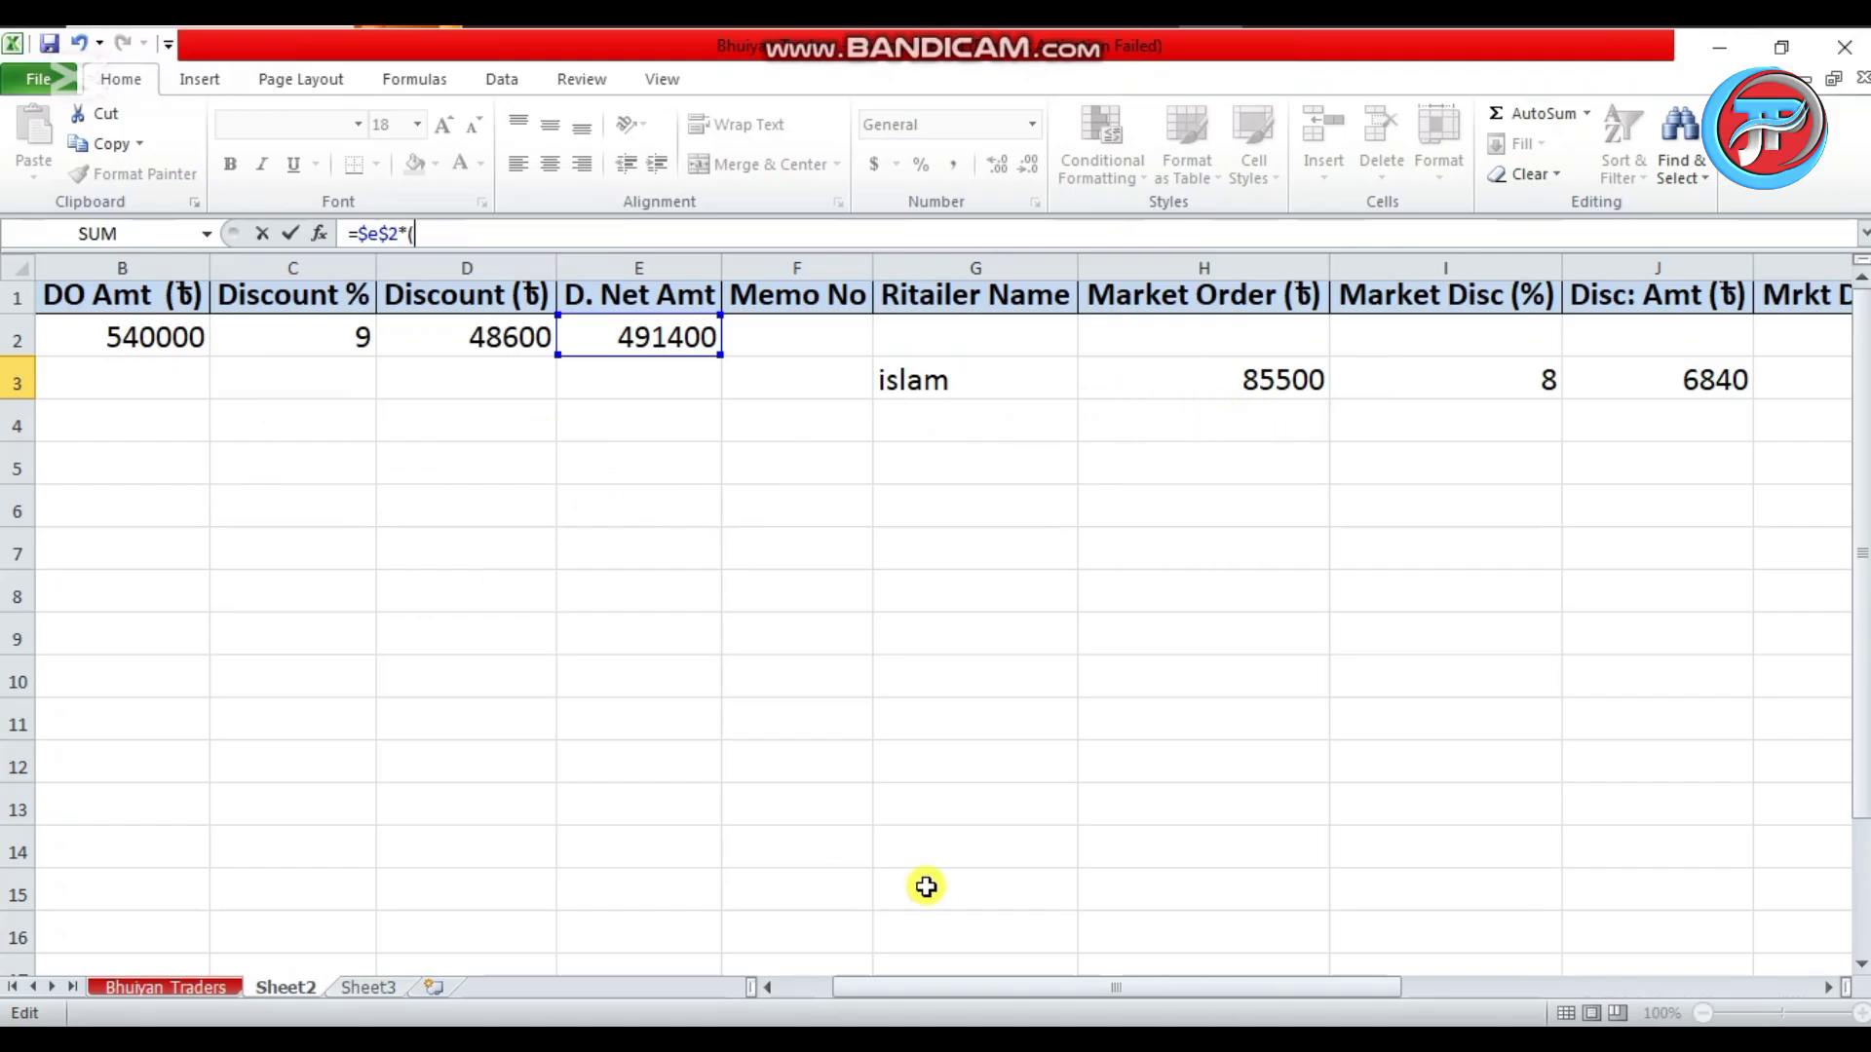
{"action": "left_click_drag", "start_coordinate": [1189, 992], "coordinate": [1397, 990]}
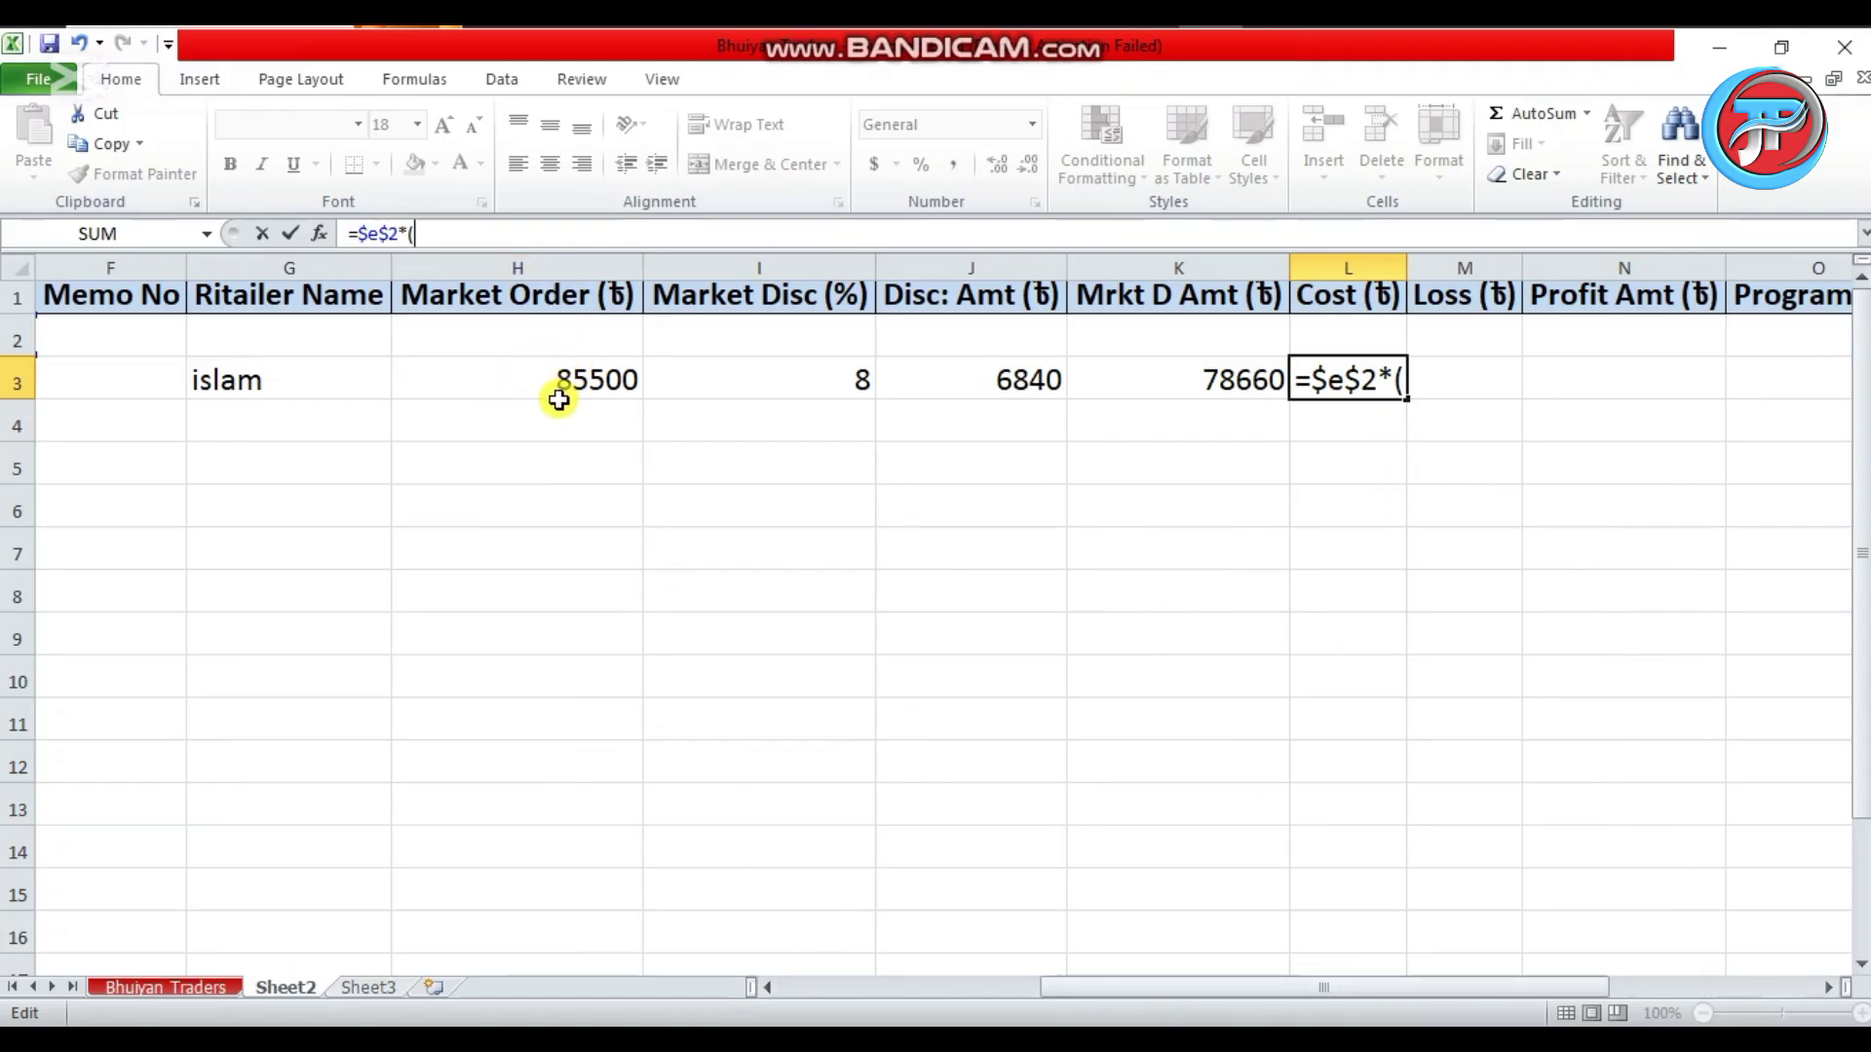
{"action": "type", "text": "h3/"}
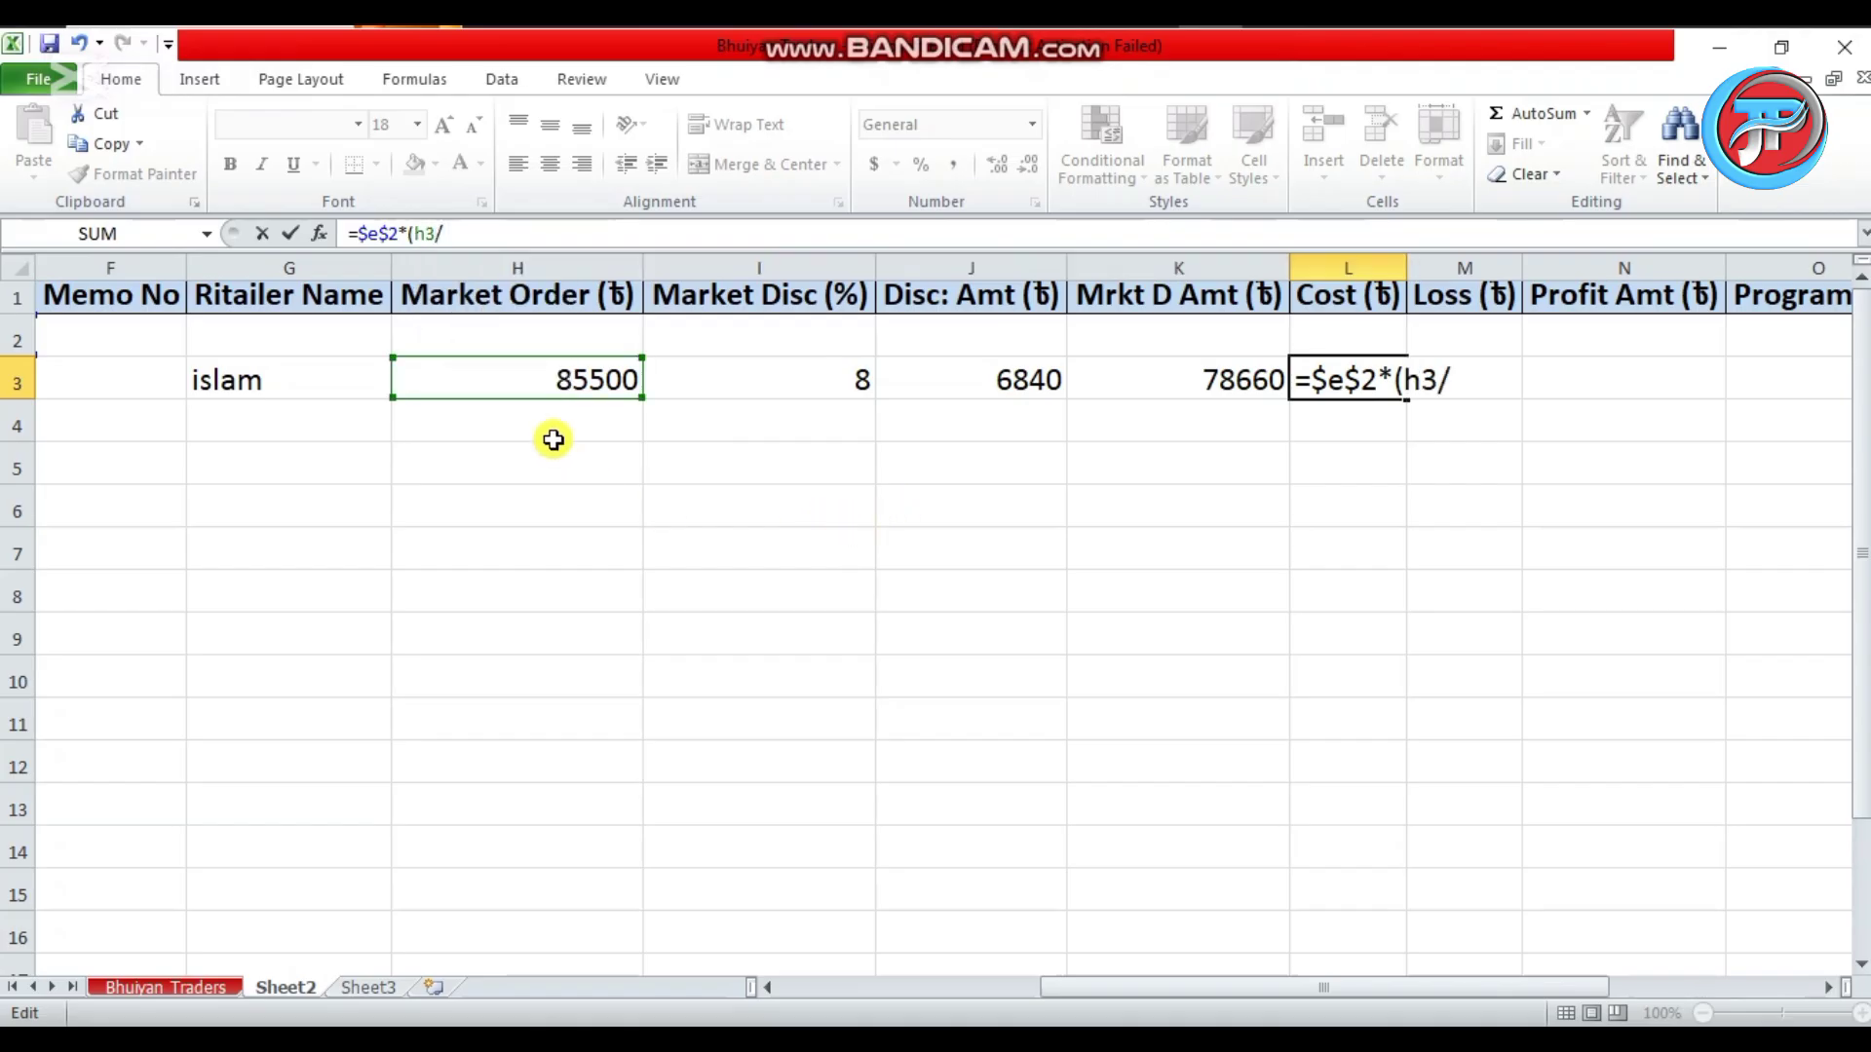
{"action": "left_click_drag", "start_coordinate": [1135, 992], "coordinate": [877, 984]}
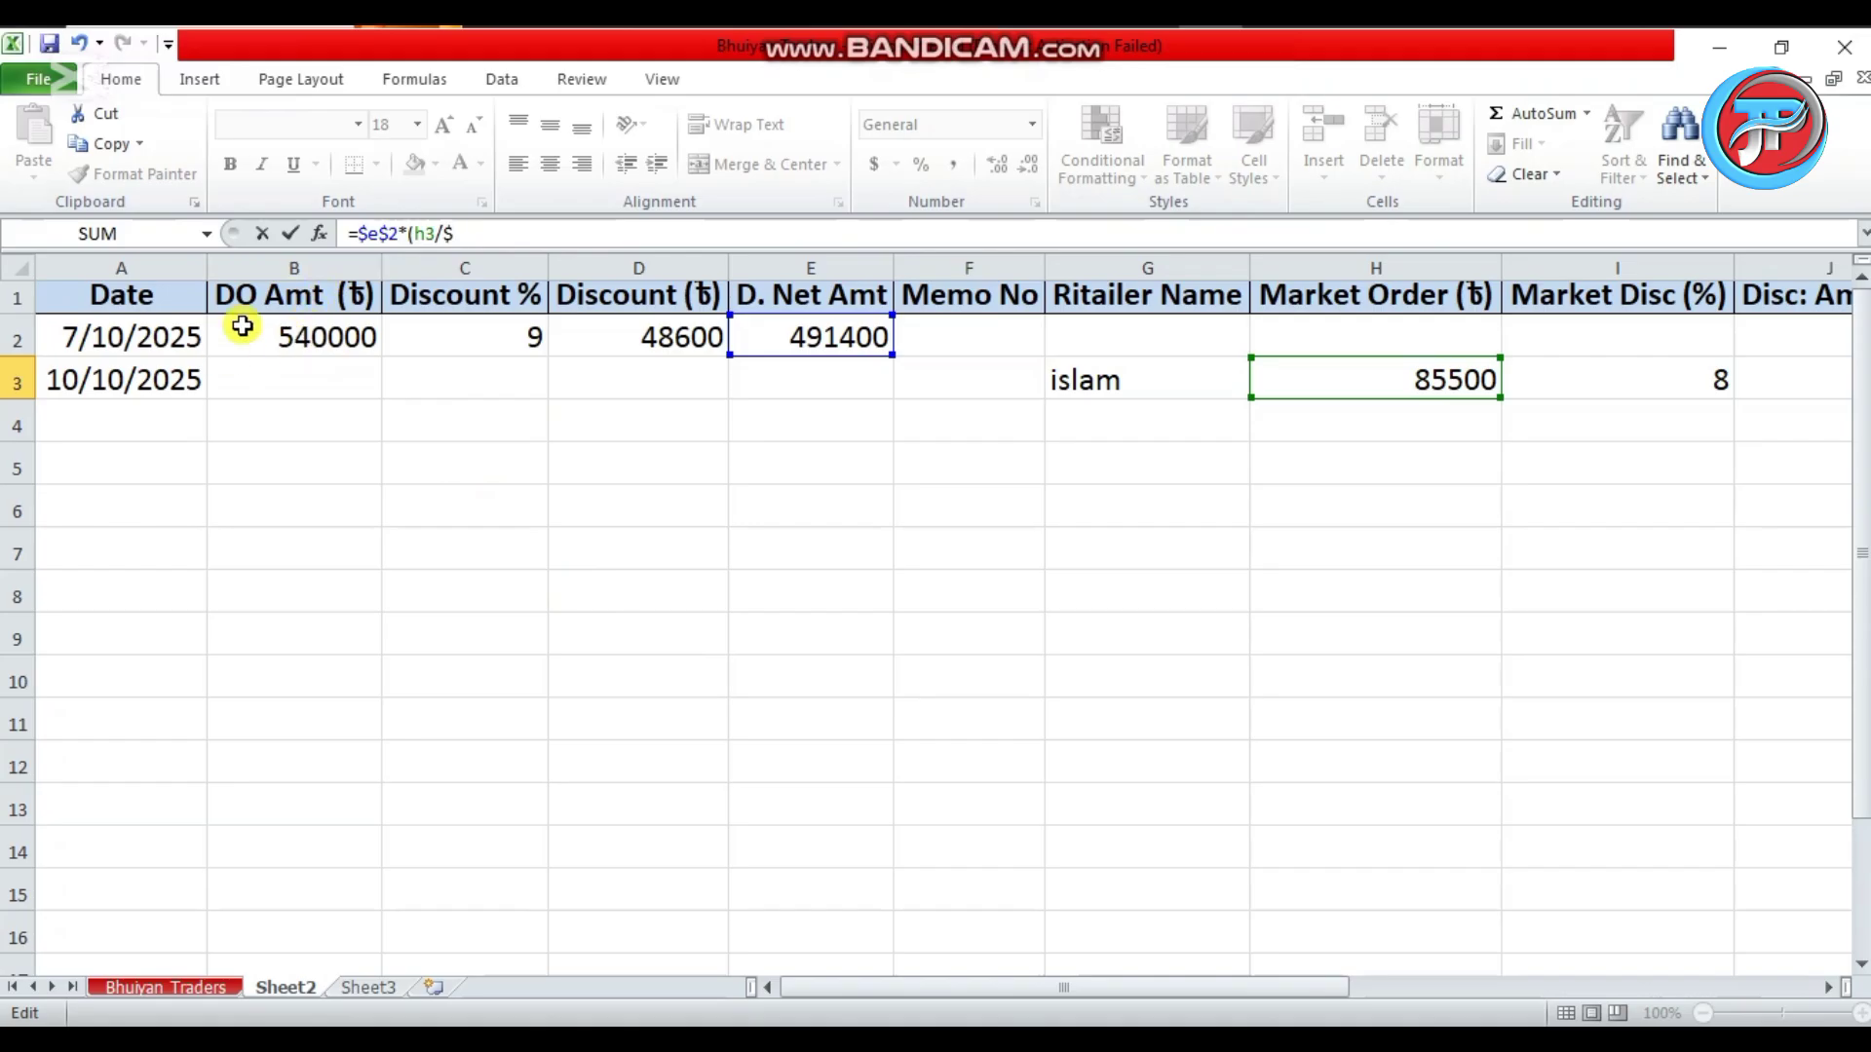
{"action": "type", "text": "b$"}
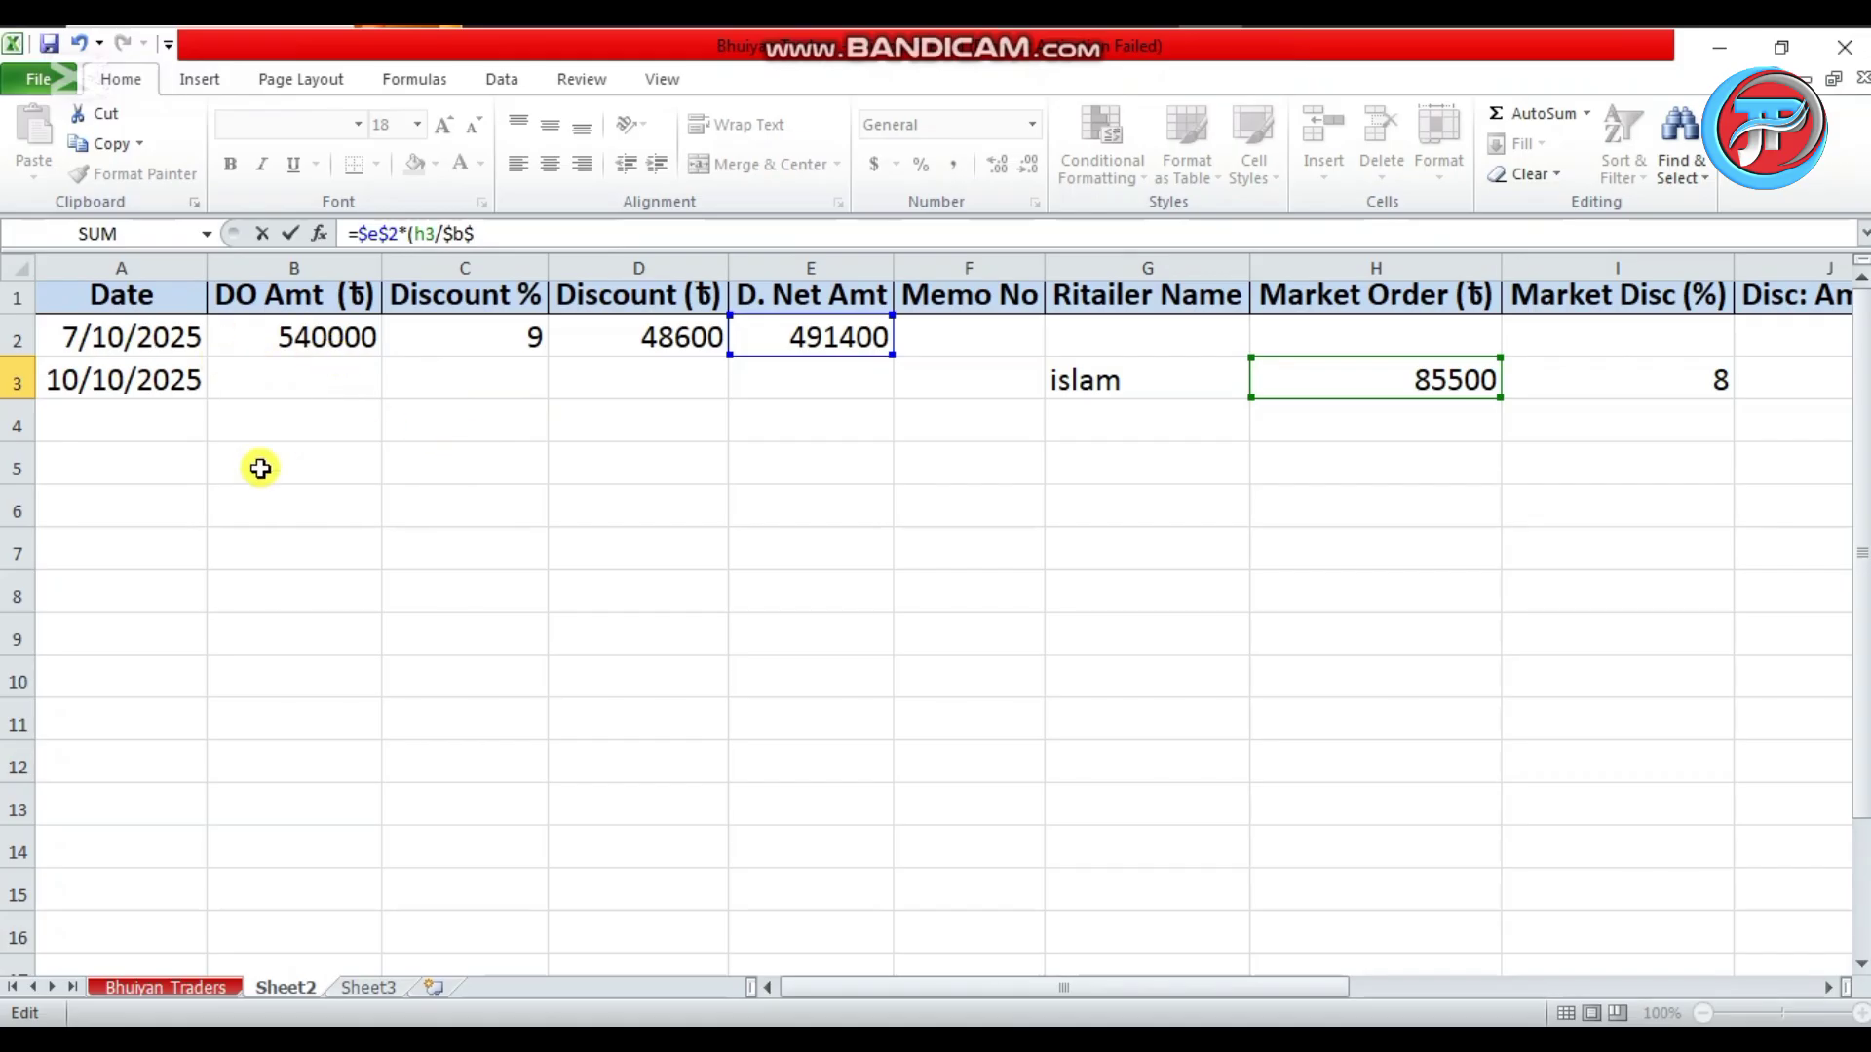
{"action": "type", "text": "2"}
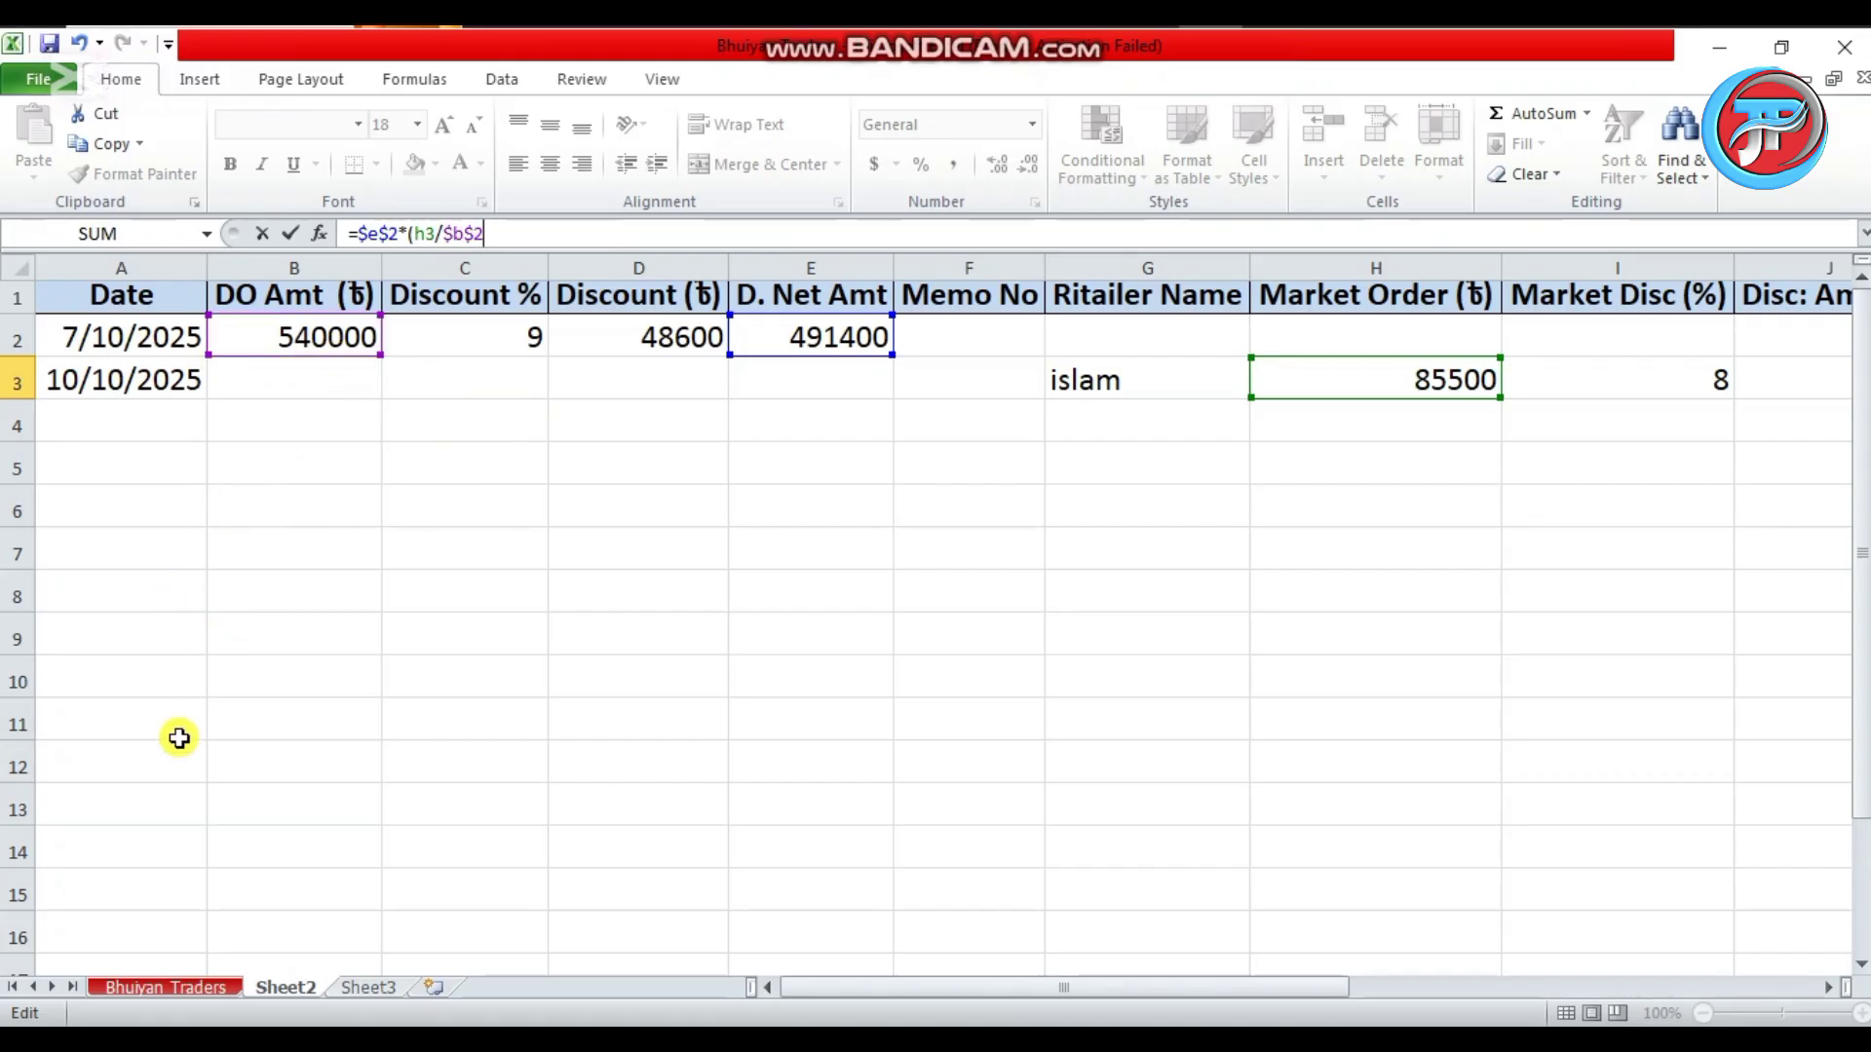
{"action": "type", "text": ")"}
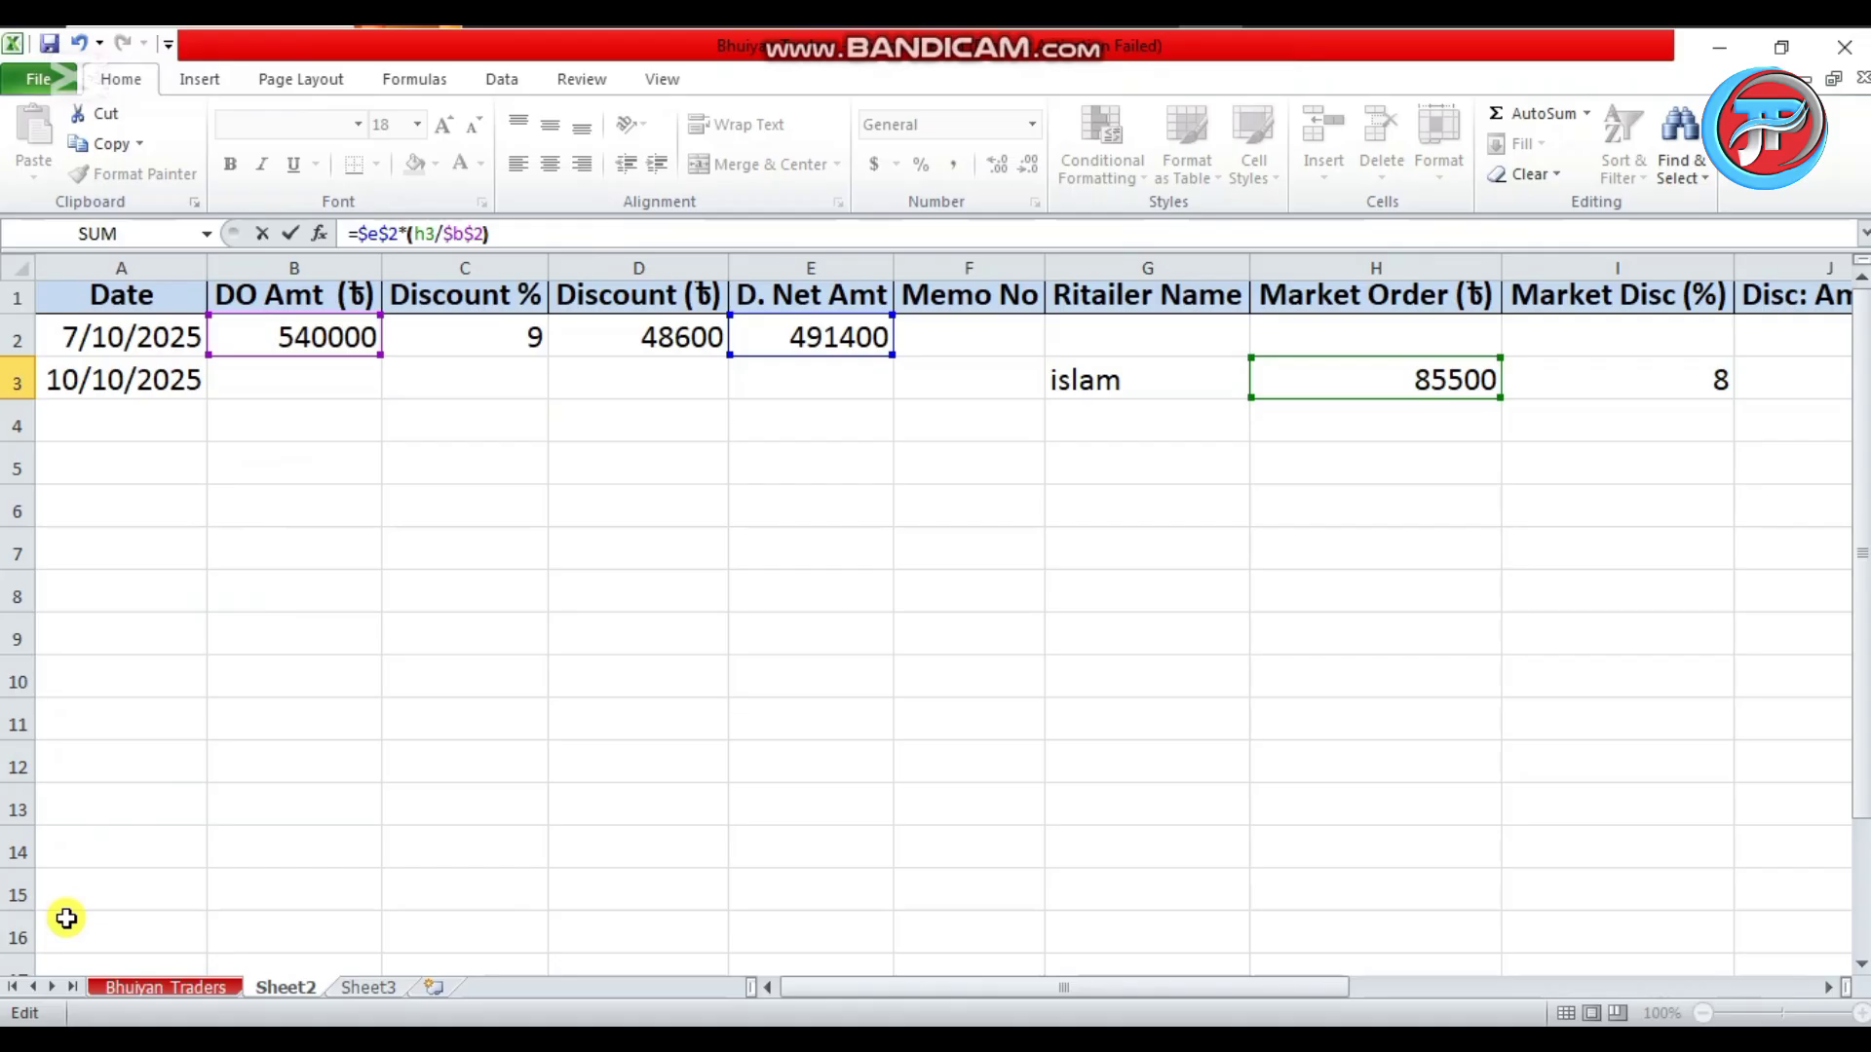
{"action": "left_click_drag", "start_coordinate": [961, 992], "coordinate": [1161, 994]}
{"action": "key", "text": "Return"}
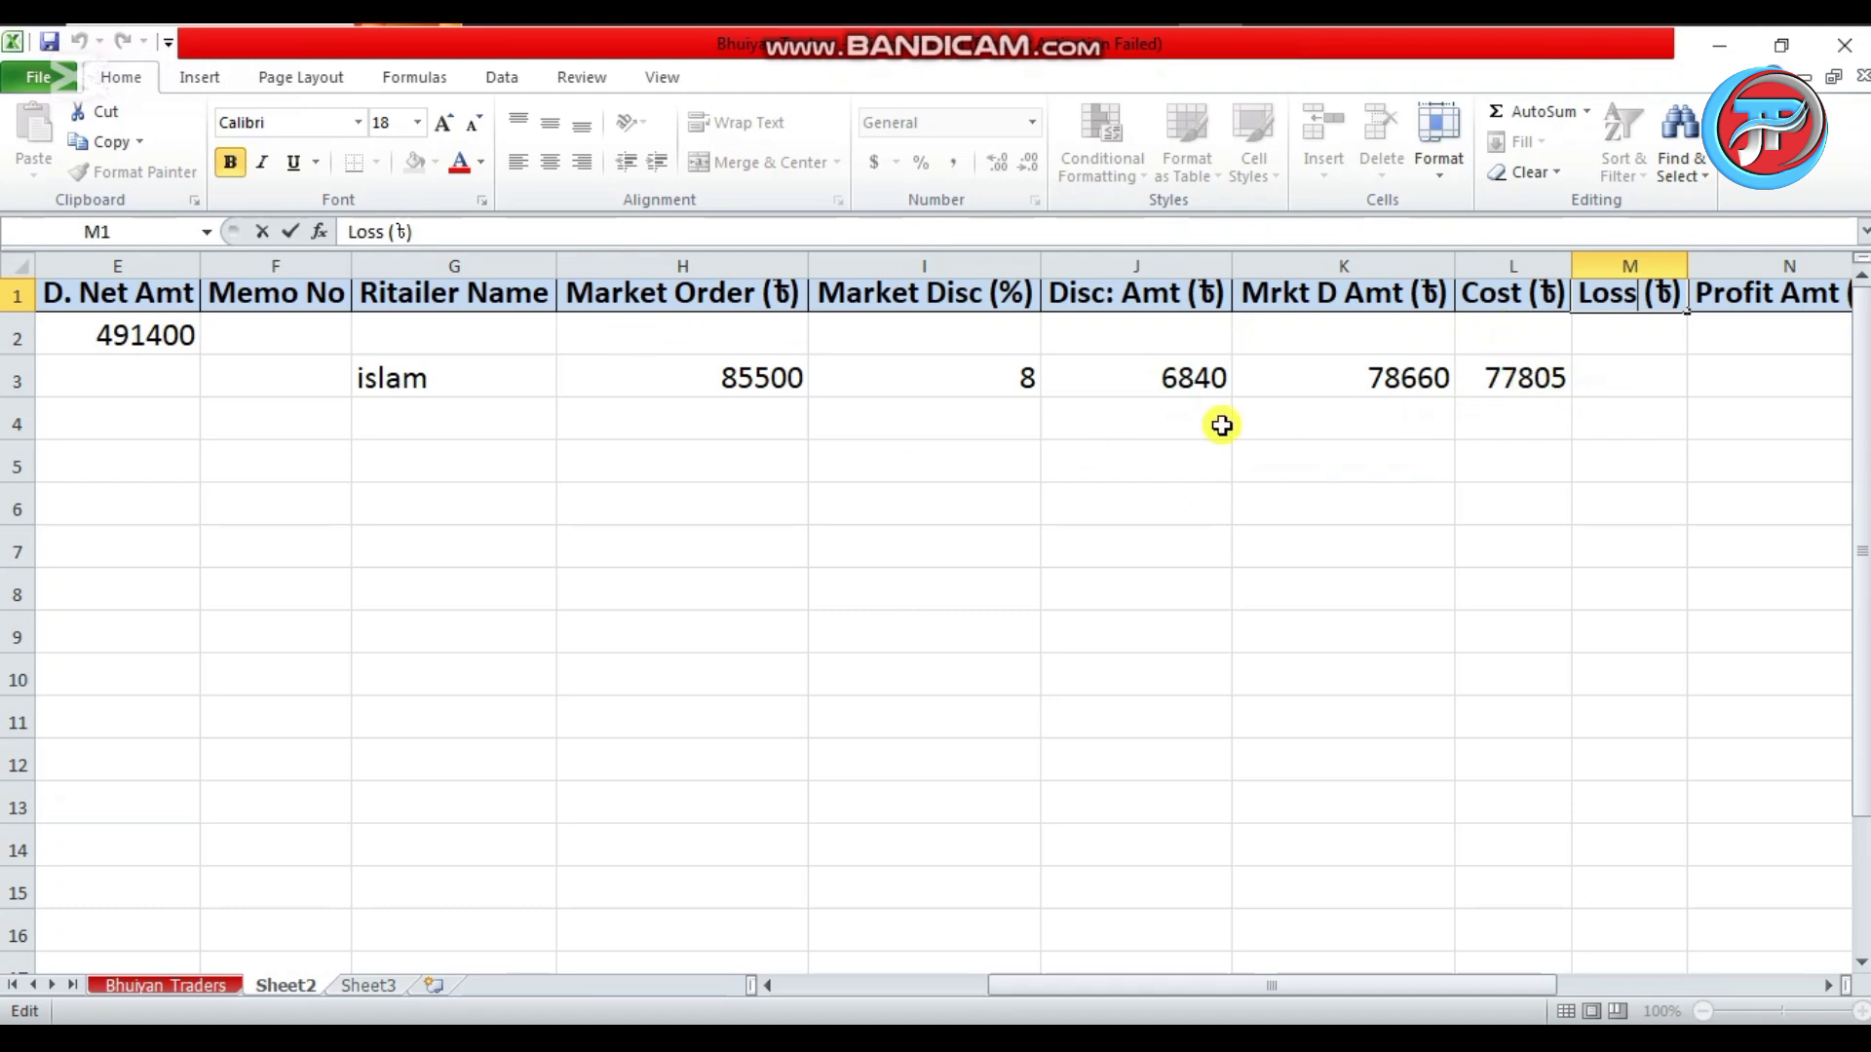
{"action": "left_click", "coordinate": [1514, 386]}
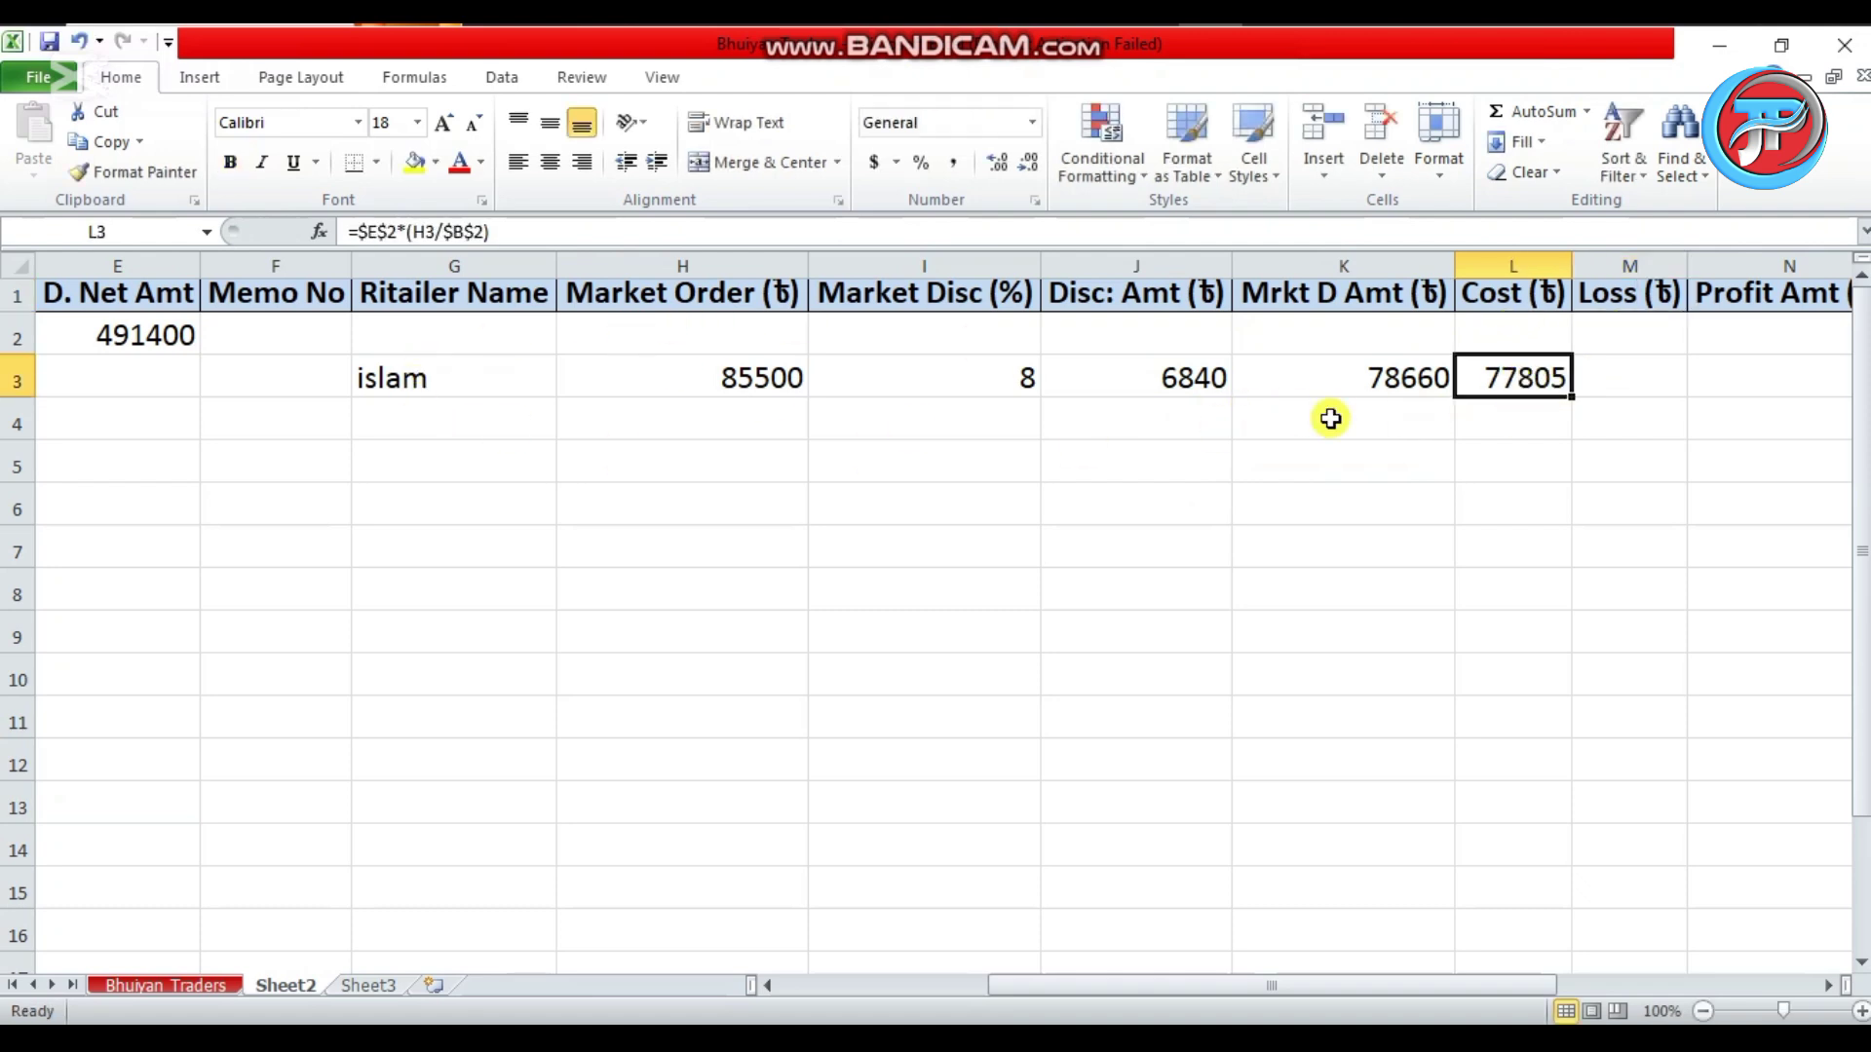
Try a market discount percentage of 9 for the retailer in I3 to compare the market amount with the cost.
{"action": "left_click", "coordinate": [738, 378]}
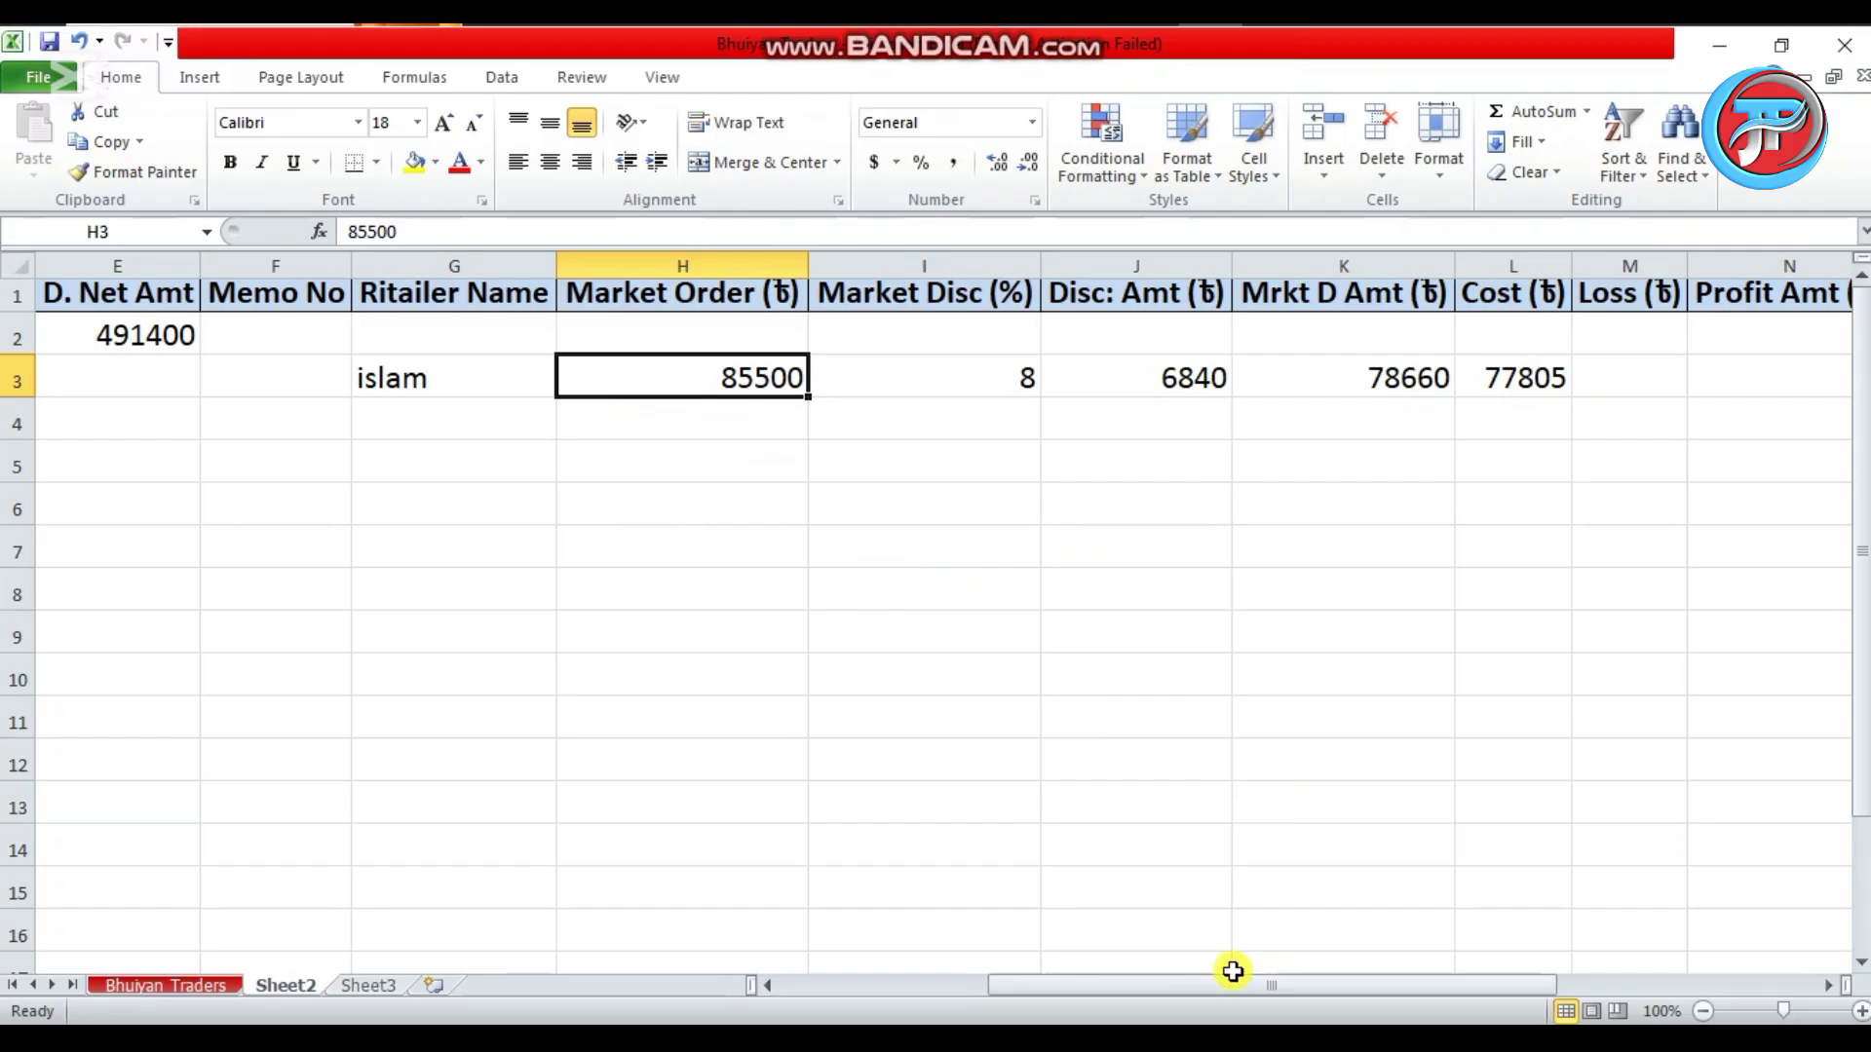
{"action": "left_click_drag", "start_coordinate": [1241, 985], "coordinate": [1117, 998]}
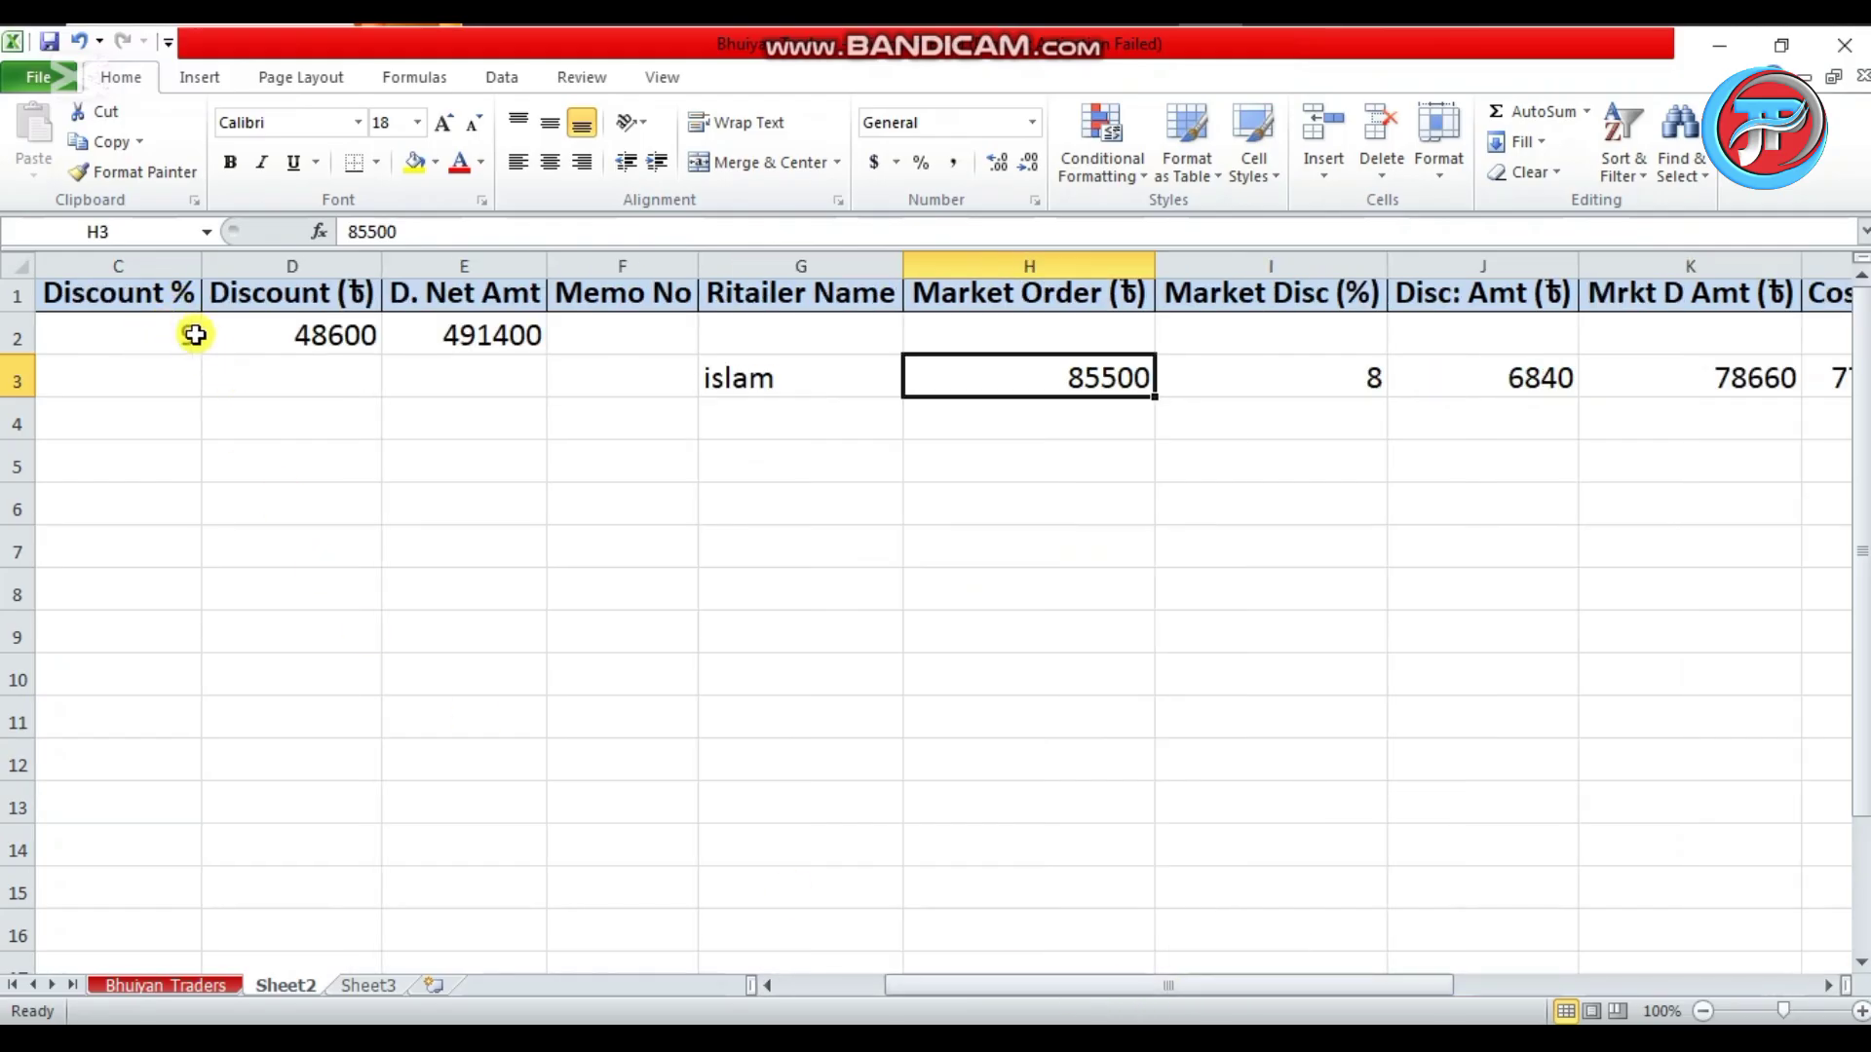
{"action": "left_click_drag", "start_coordinate": [1201, 992], "coordinate": [1252, 990]}
{"action": "left_click", "coordinate": [1216, 380]}
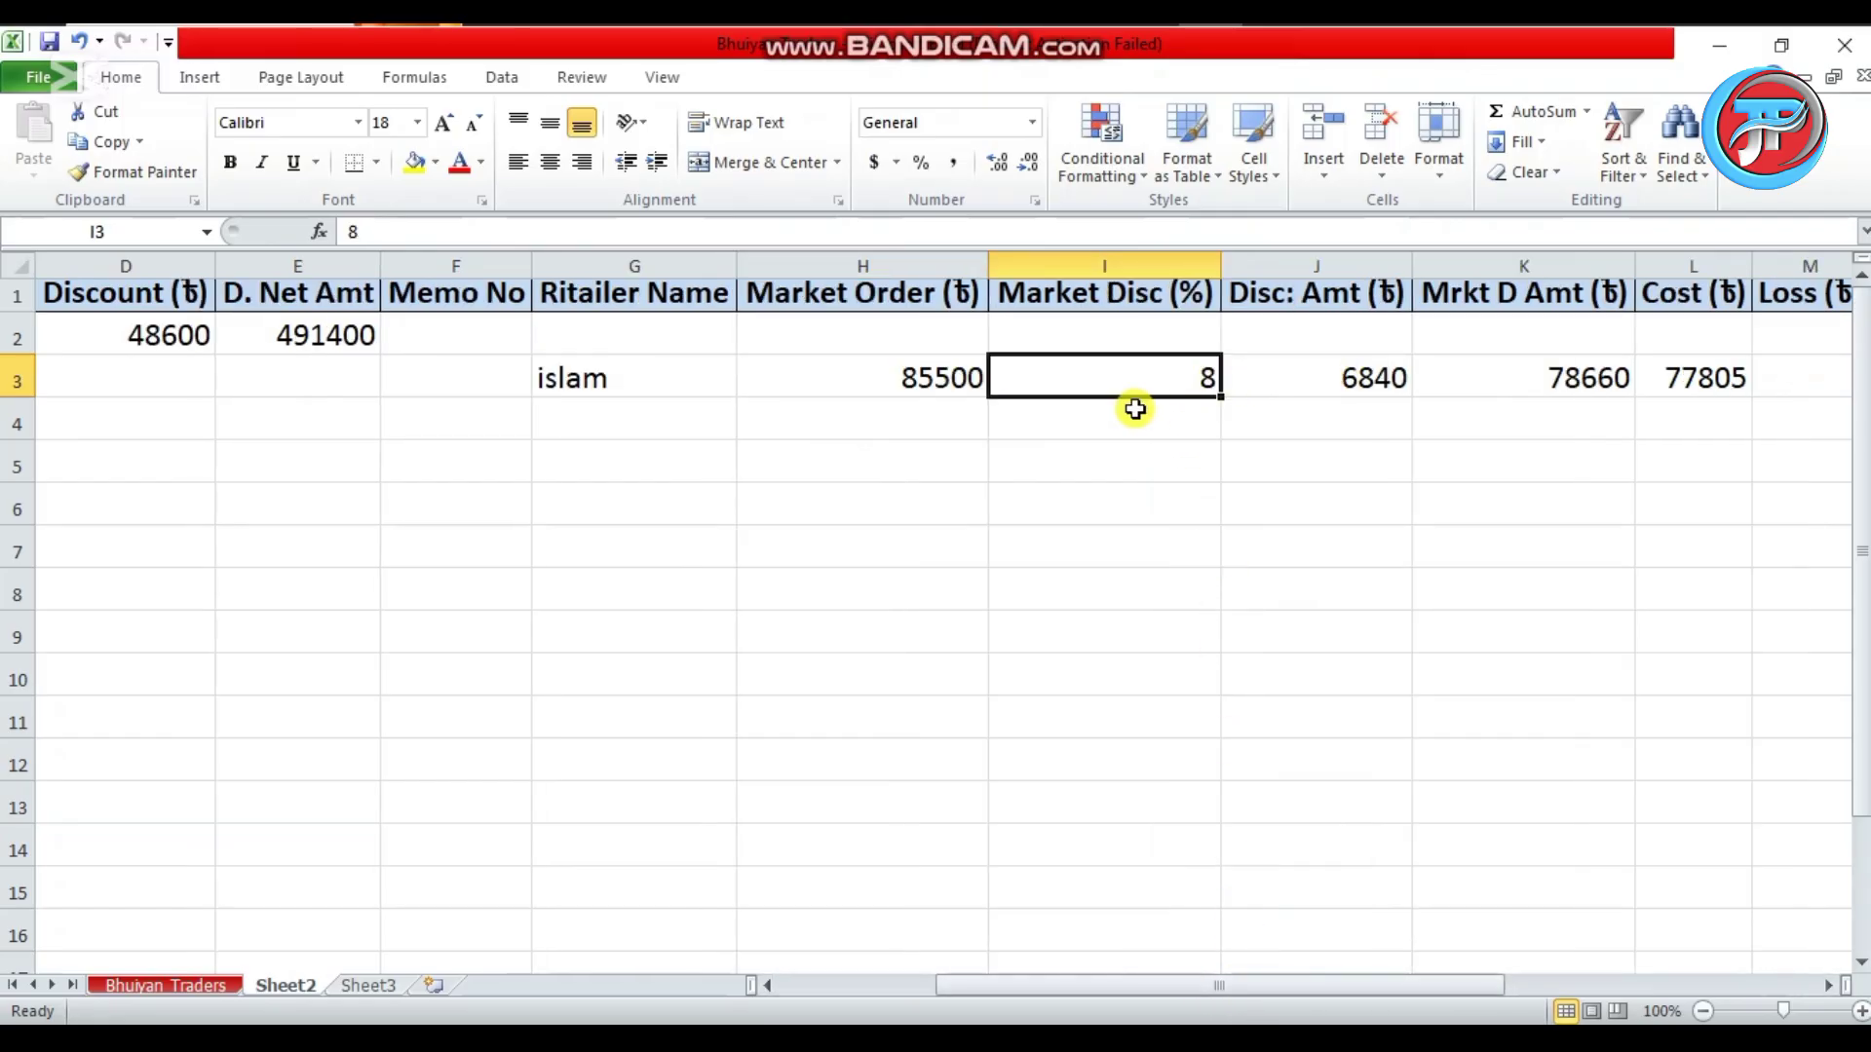
{"action": "type", "text": "9"}
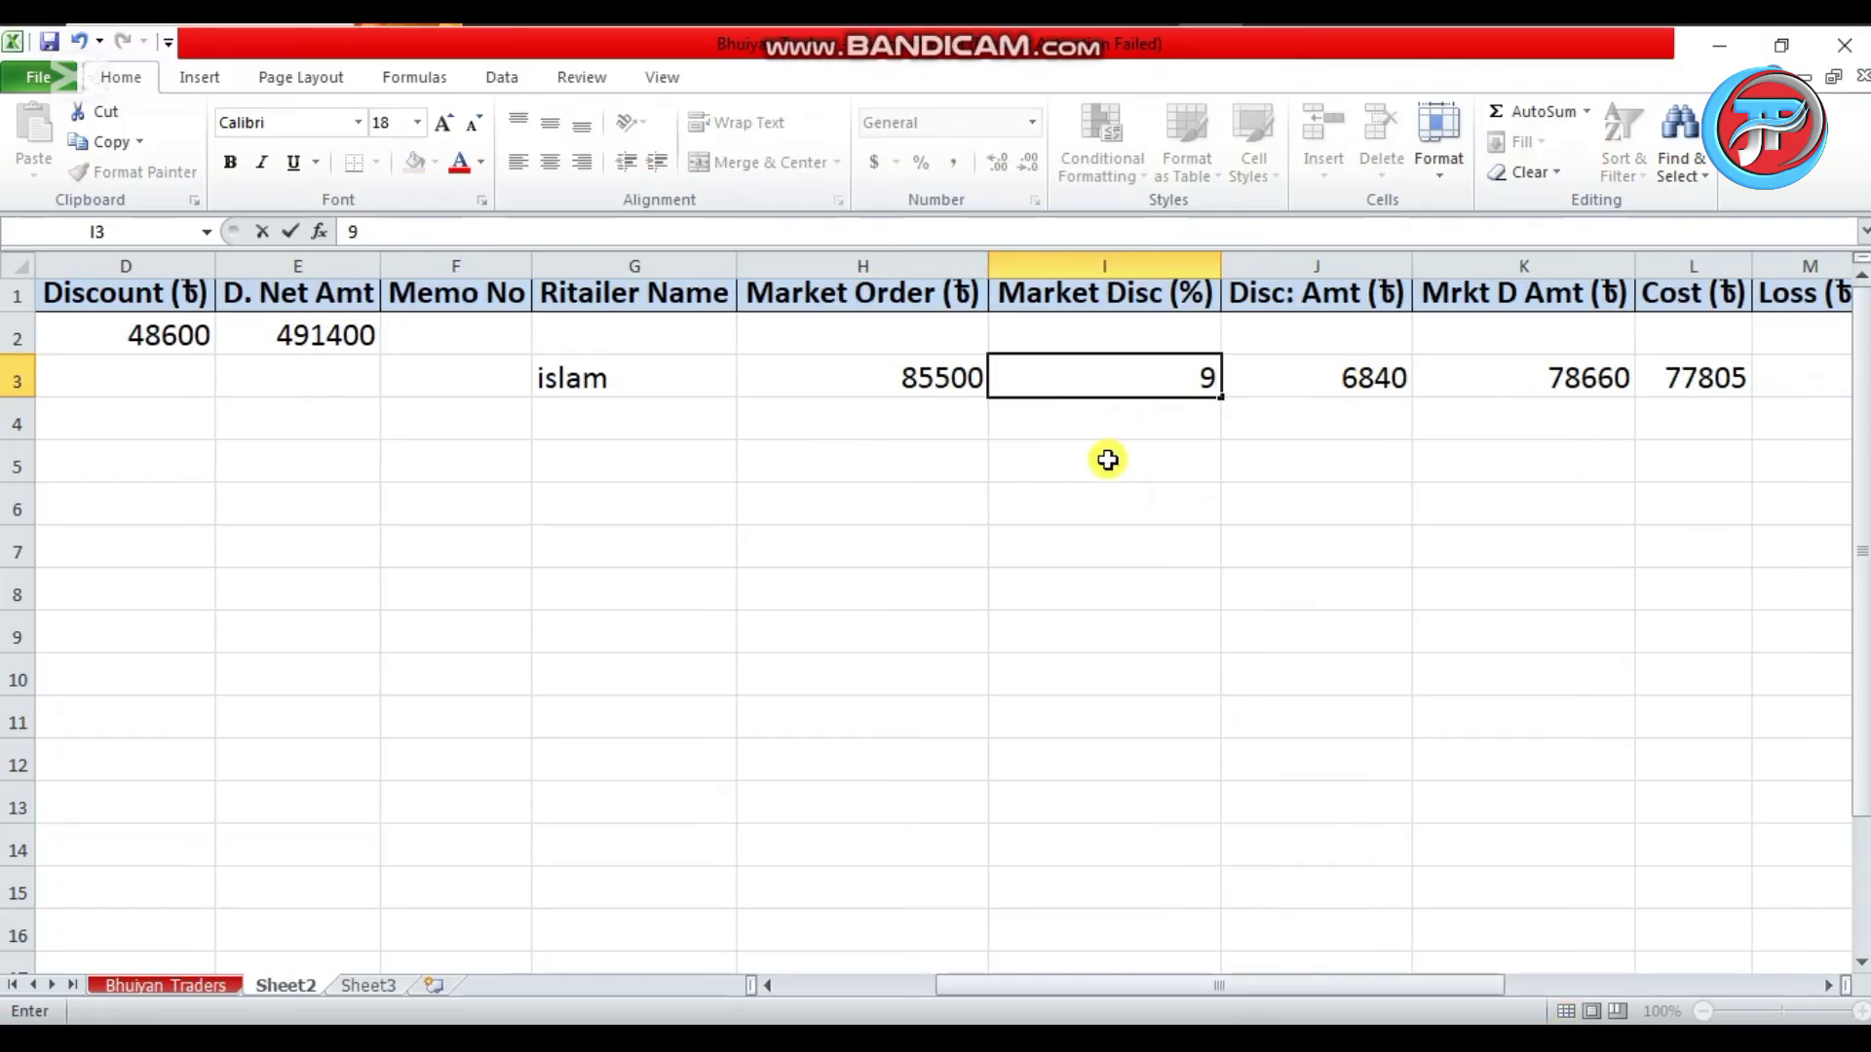
{"action": "left_click", "coordinate": [1343, 409]}
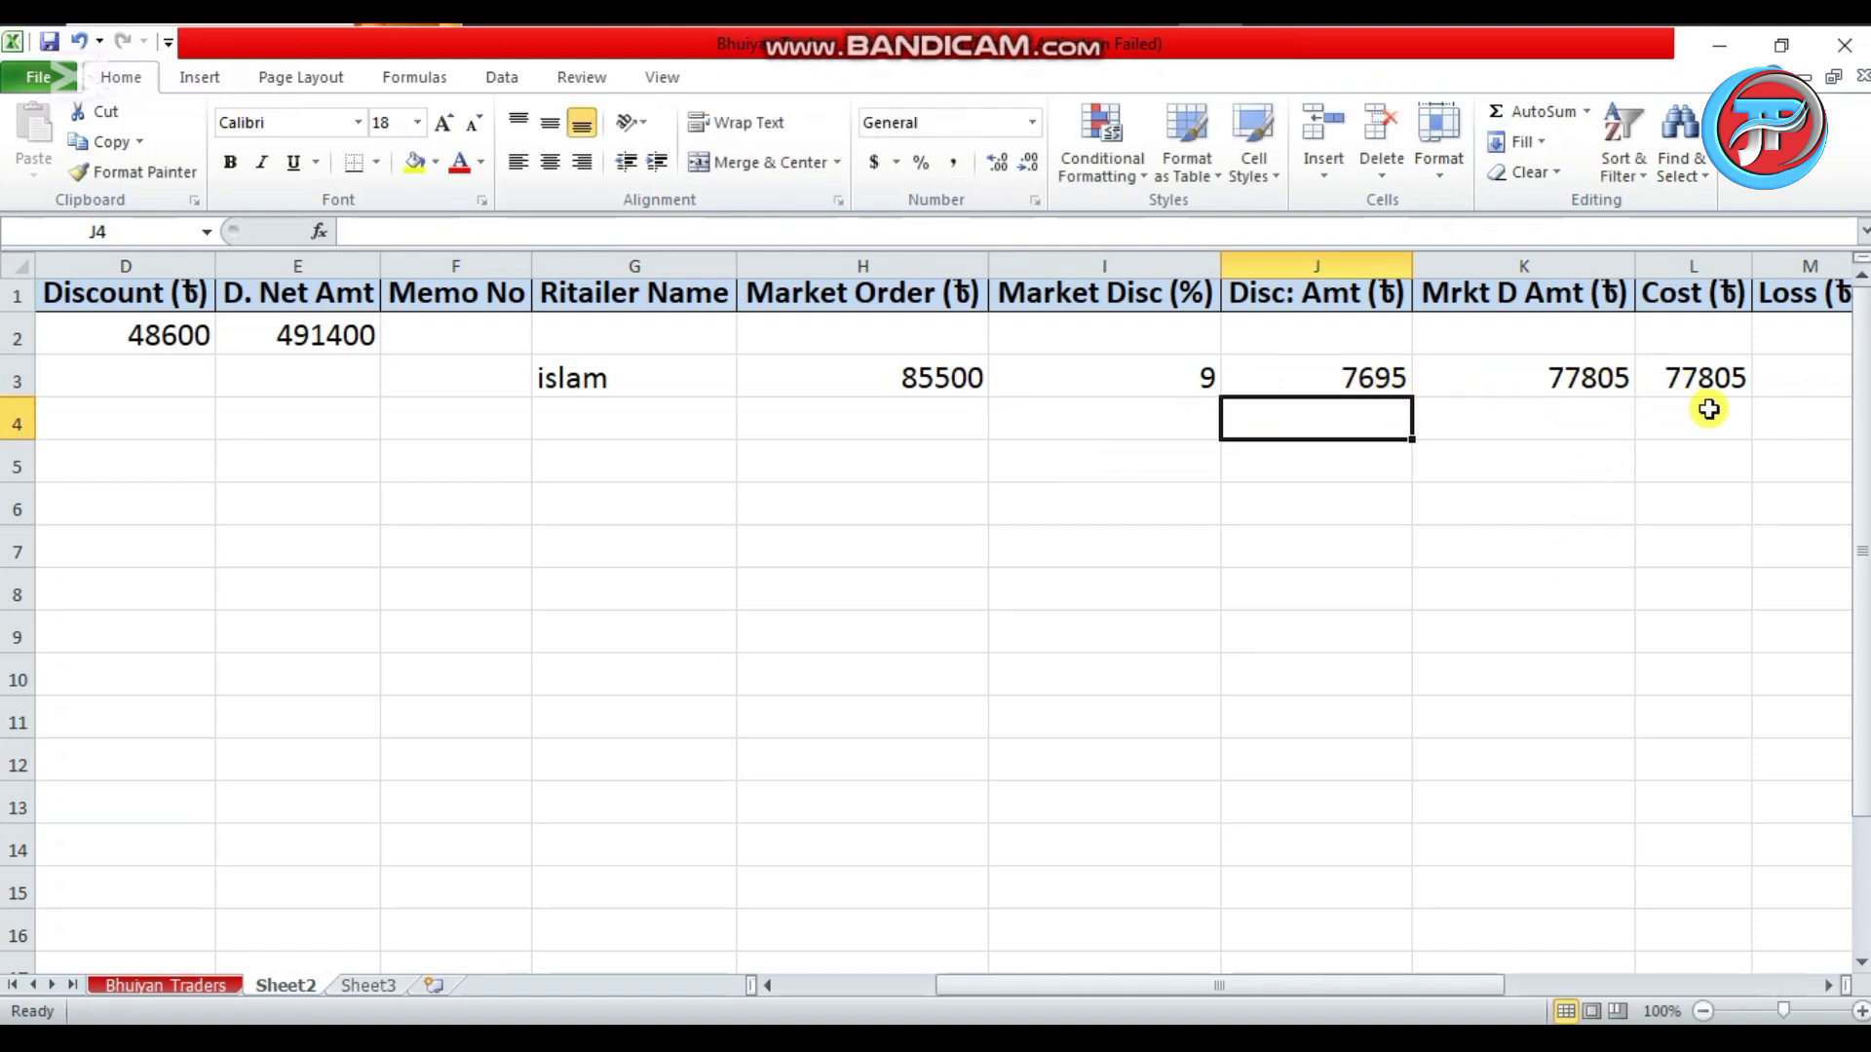
Restore the retailer's market discount percentage in I3 to 8.
{"action": "left_click", "coordinate": [1378, 439]}
{"action": "left_click", "coordinate": [1376, 965]}
{"action": "left_click_drag", "start_coordinate": [1352, 986], "coordinate": [1458, 991]}
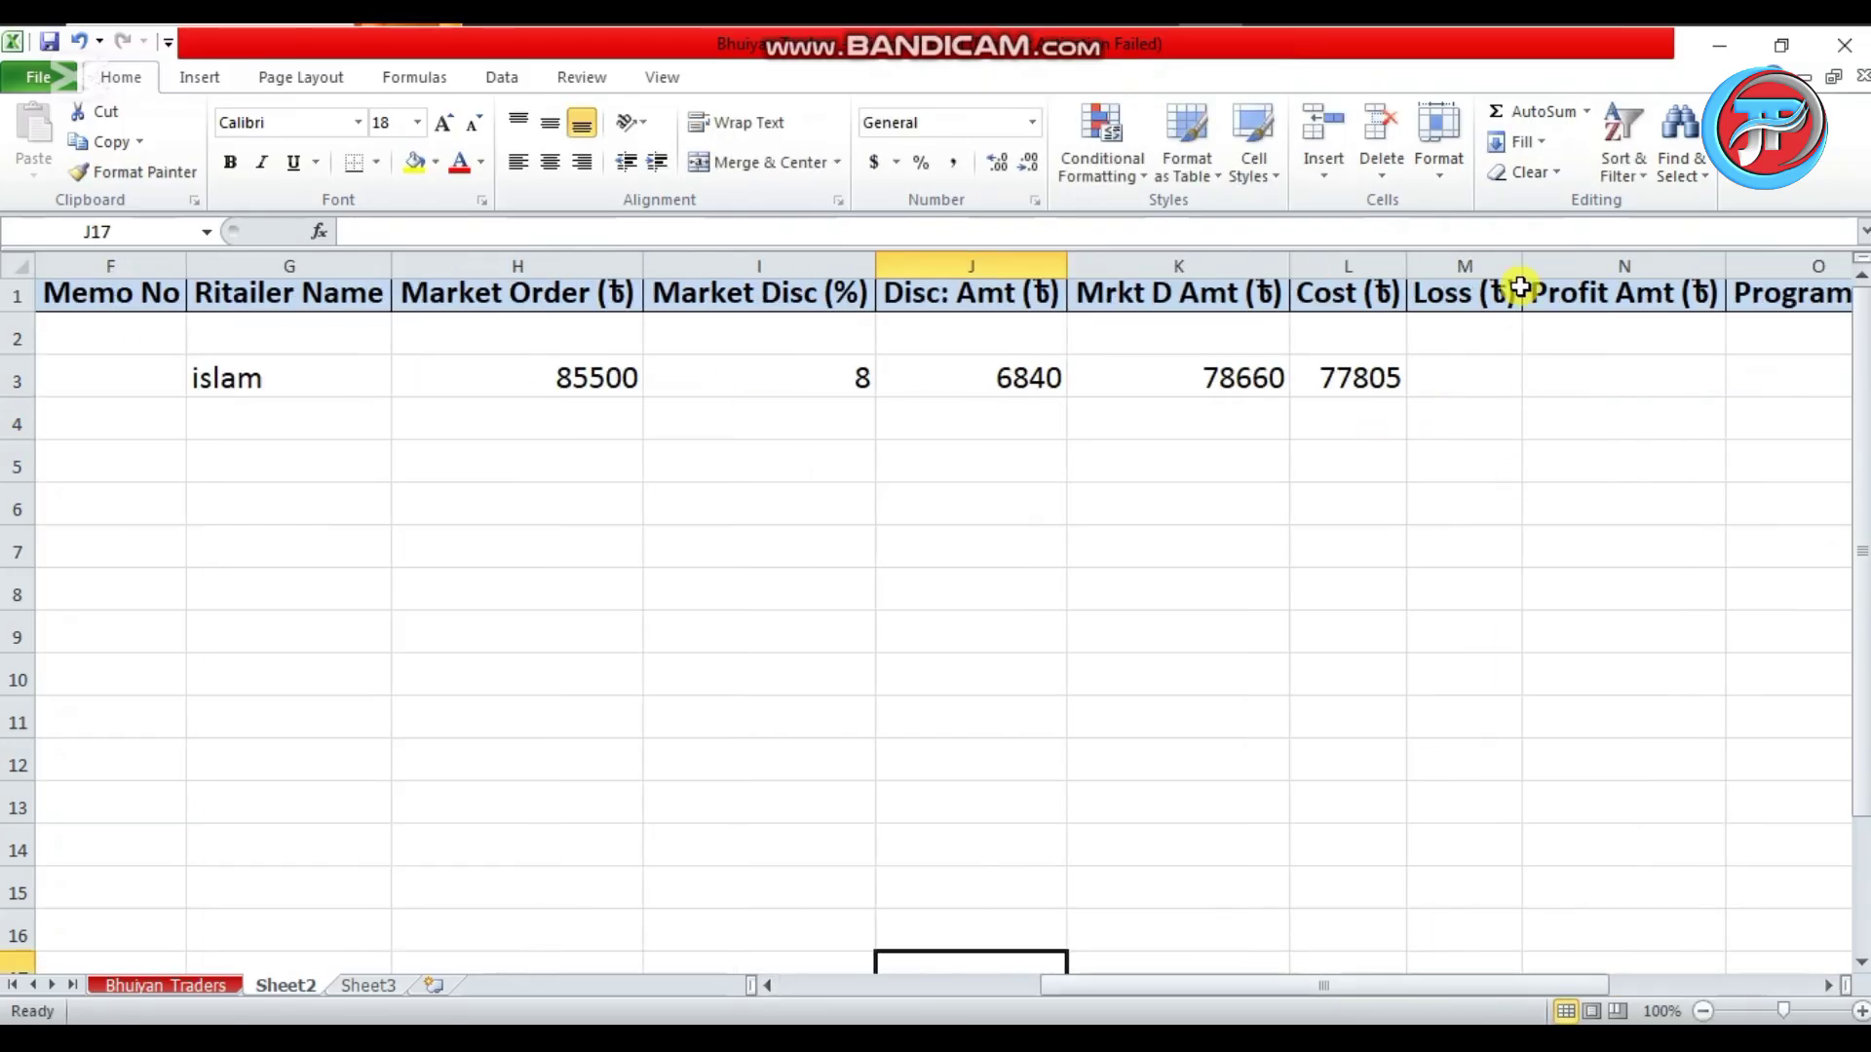